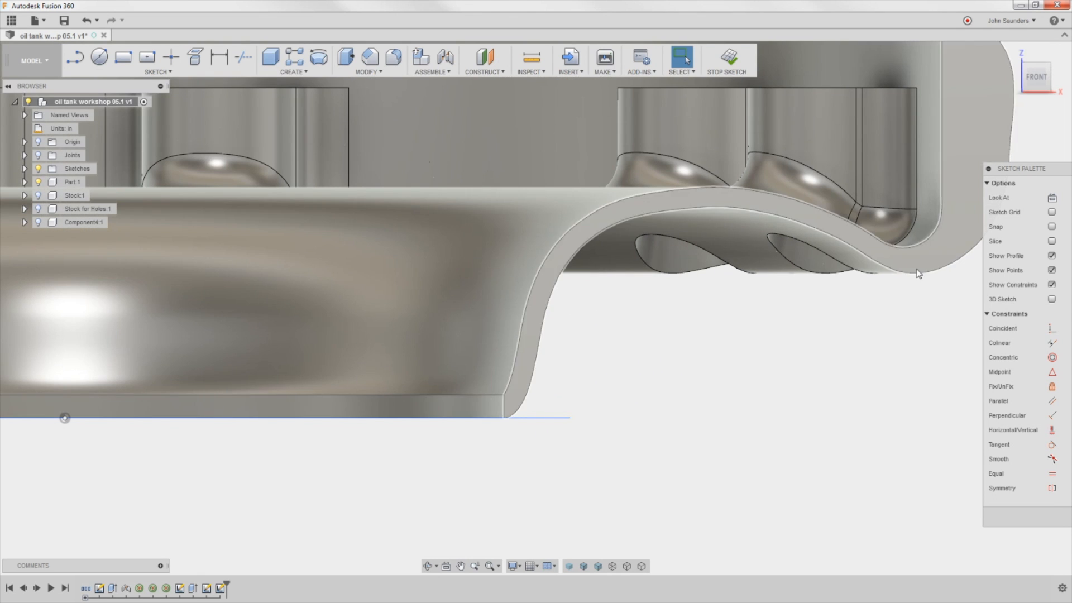
{"action": "scroll", "coordinate": [802, 413], "scroll_direction": "down", "scroll_amount": 2}
{"action": "scroll", "coordinate": [801, 415], "scroll_direction": "down", "scroll_amount": 2}
Pan the view to frame the whole oil tank cross-section profile
{"action": "mouse_move", "coordinate": [683, 409]}
{"action": "middle_mouse_down"}
{"action": "mouse_move", "coordinate": [683, 441]}
{"action": "mouse_move", "coordinate": [609, 370]}
{"action": "middle_mouse_up"}
{"action": "scroll", "coordinate": [619, 363], "scroll_direction": "up", "scroll_amount": 1}
{"action": "scroll", "coordinate": [577, 415], "scroll_direction": "up", "scroll_amount": 1}
{"action": "scroll", "coordinate": [576, 417], "scroll_direction": "up", "scroll_amount": 1}
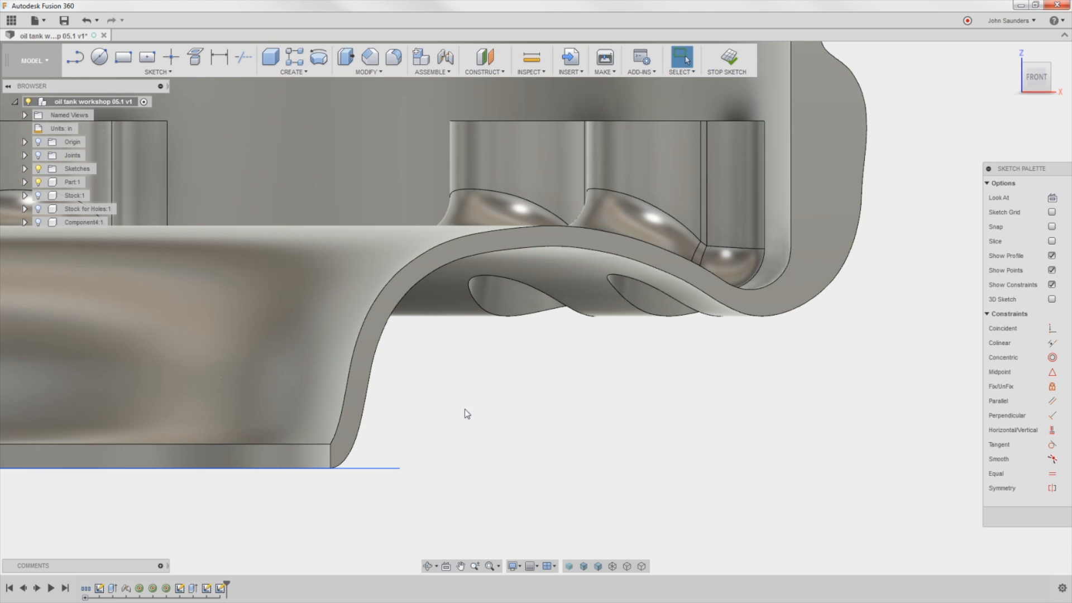
{"action": "scroll", "coordinate": [459, 432], "scroll_direction": "down", "scroll_amount": 2}
{"action": "scroll", "coordinate": [694, 443], "scroll_direction": "down", "scroll_amount": 3}
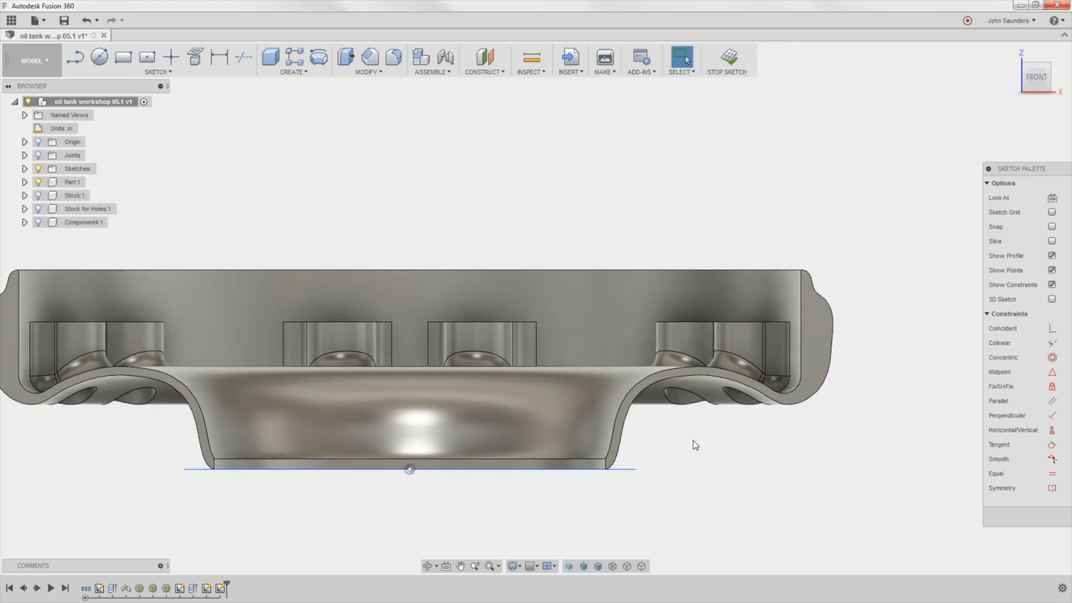
{"action": "scroll", "coordinate": [659, 442], "scroll_direction": "up", "scroll_amount": 1}
{"action": "scroll", "coordinate": [598, 451], "scroll_direction": "up", "scroll_amount": 1}
{"action": "scroll", "coordinate": [756, 454], "scroll_direction": "up", "scroll_amount": 1}
{"action": "scroll", "coordinate": [745, 454], "scroll_direction": "up", "scroll_amount": 1}
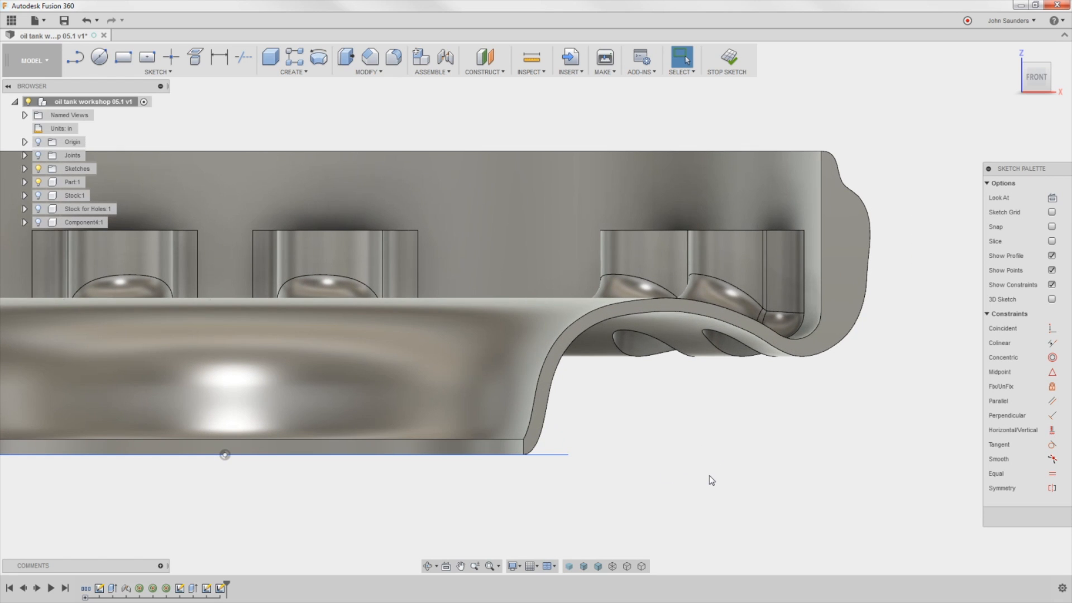
Capture a screenshot of the tank profile and start a new empty design
{"action": "key", "text": "Print"}
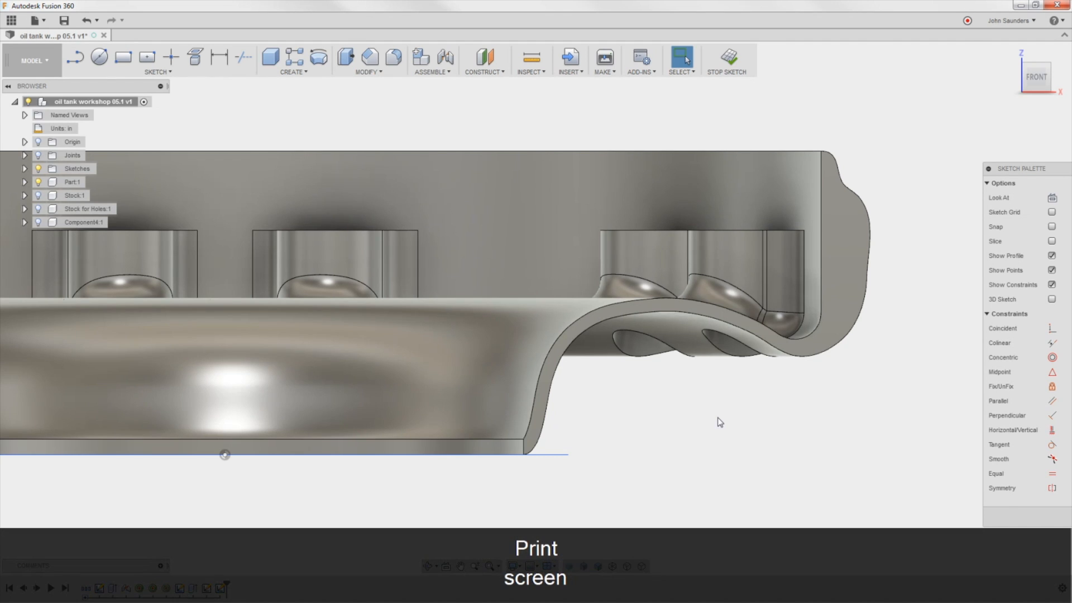
{"action": "left_click", "coordinate": [35, 21]}
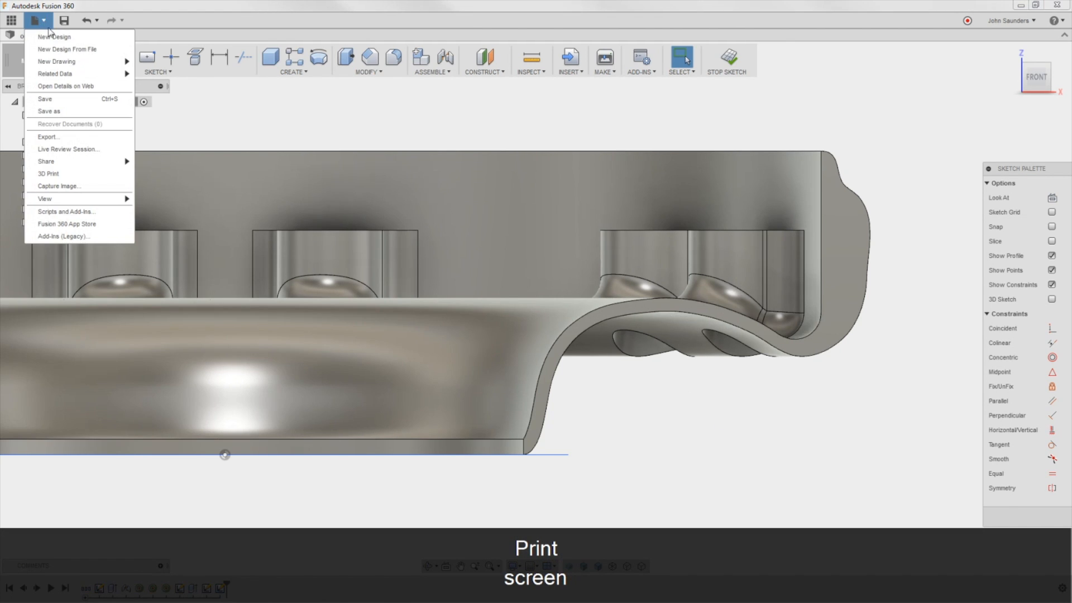
{"action": "left_click", "coordinate": [58, 40]}
Add a component named JWS Spline Attempt and save the design as Spline Attempt
{"action": "right_click", "coordinate": [79, 103]}
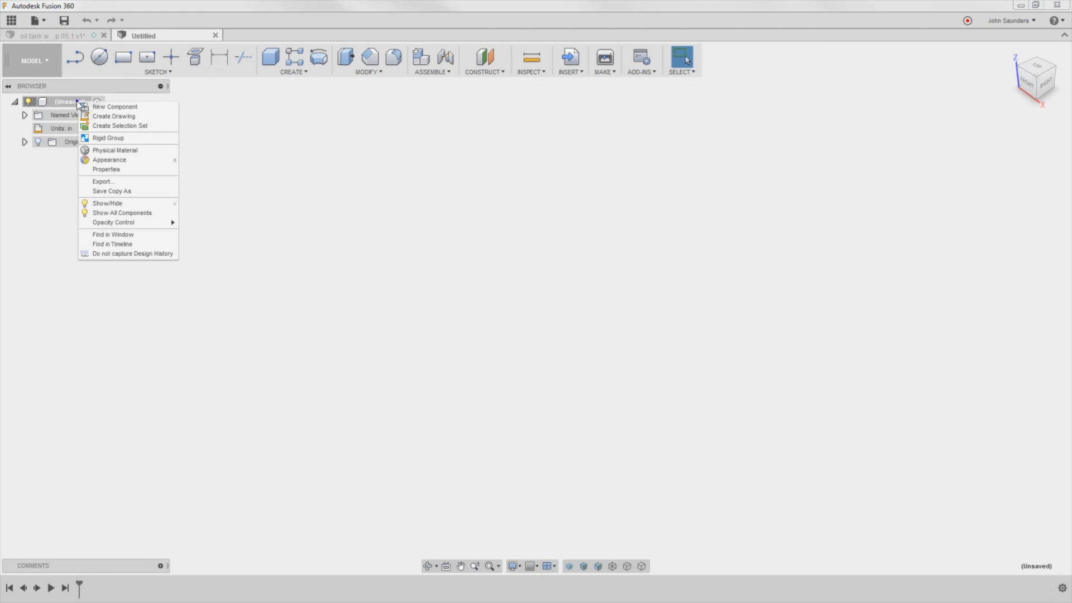
{"action": "left_click", "coordinate": [97, 106]}
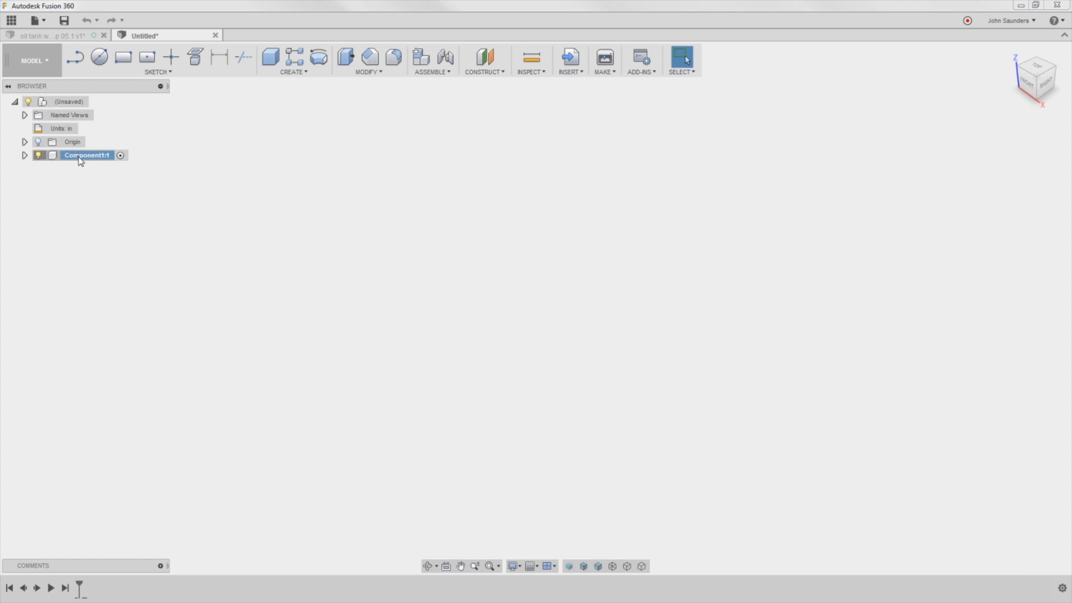
{"action": "type", "text": "JWS S"}
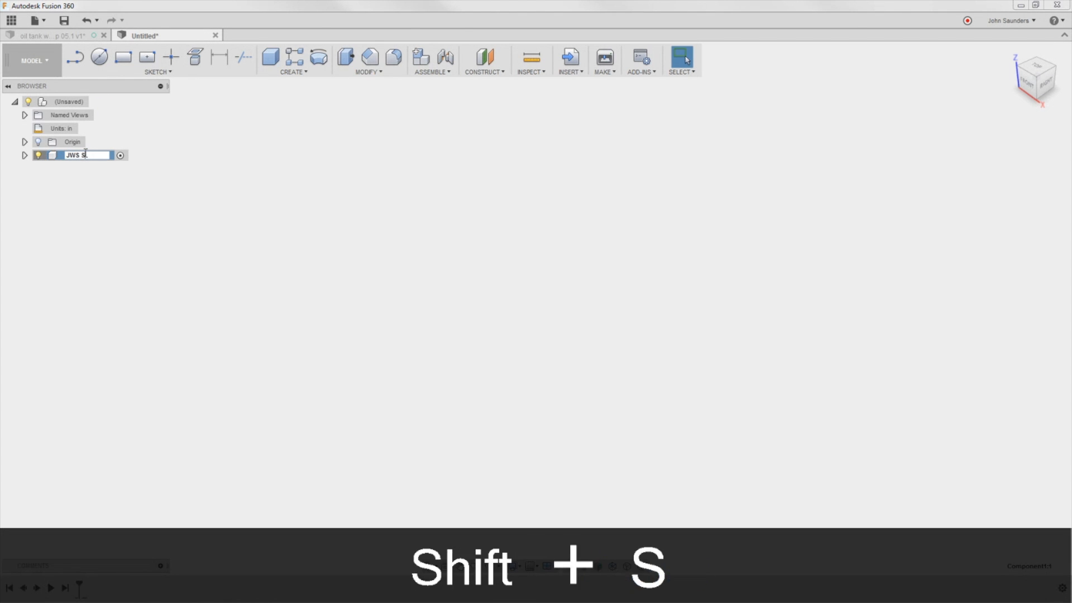
{"action": "type", "text": "hape Attempt"}
{"action": "key", "text": "Return"}
{"action": "key", "text": "ctrl+s"}
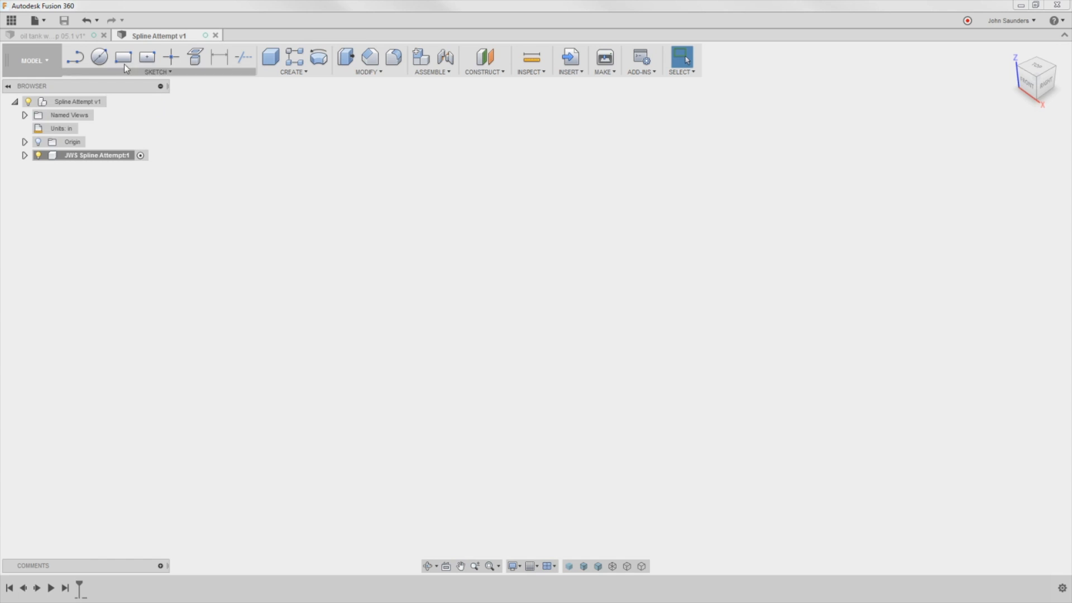
{"action": "left_click", "coordinate": [76, 37]}
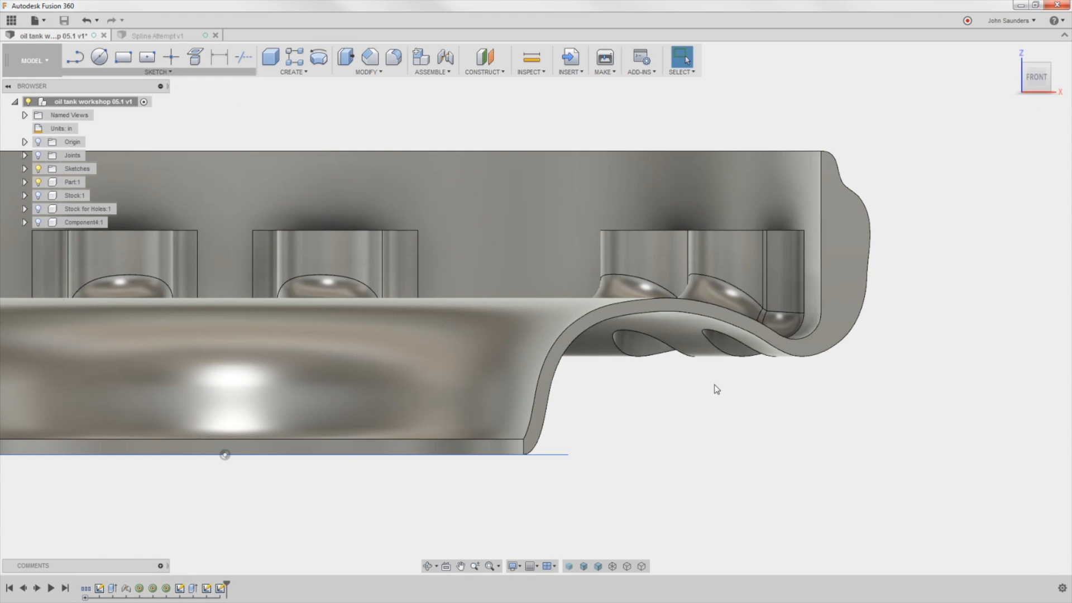
{"action": "left_click", "coordinate": [842, 246]}
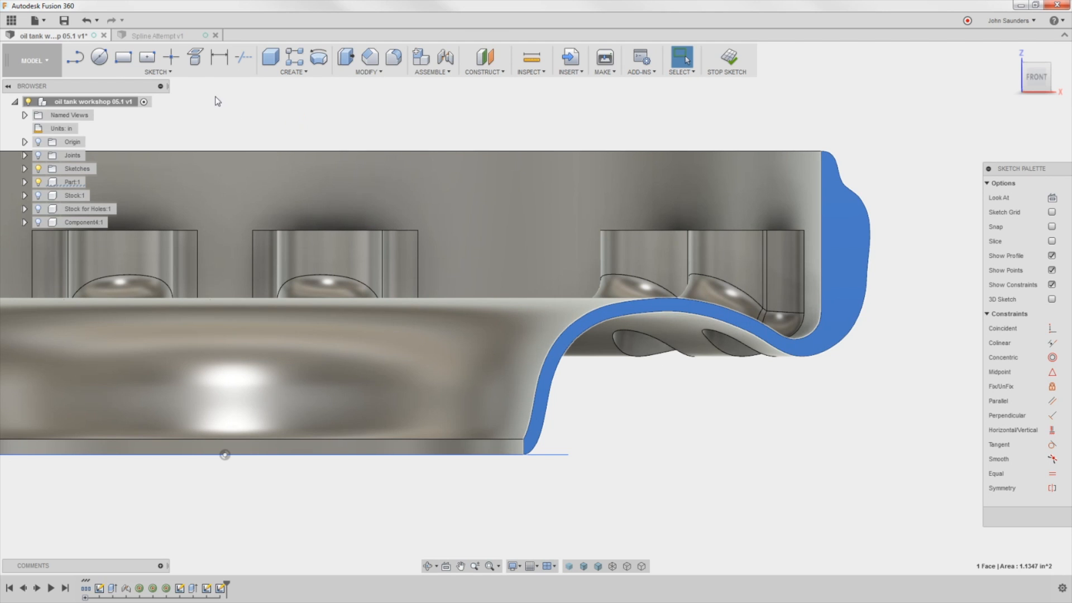
{"action": "left_click", "coordinate": [163, 36]}
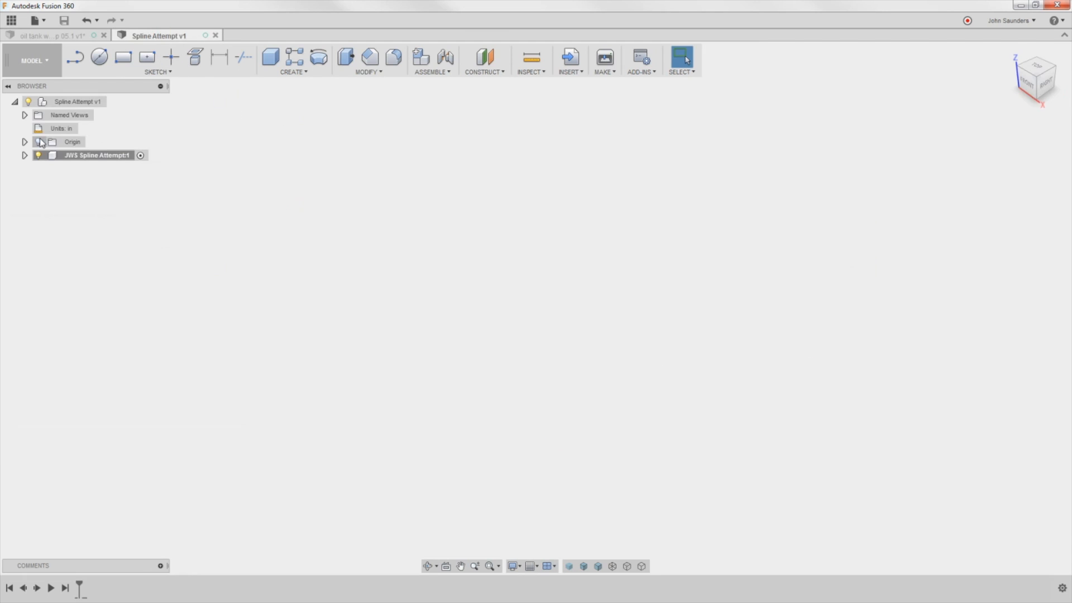
Show the origin planes and axes and select the XZ plane
{"action": "left_click", "coordinate": [38, 142]}
{"action": "mouse_move", "coordinate": [352, 270]}
{"action": "middle_mouse_down", "text": "shift"}
{"action": "mouse_move", "coordinate": [388, 216]}
{"action": "mouse_move", "coordinate": [493, 194]}
{"action": "mouse_move", "coordinate": [549, 258]}
{"action": "middle_mouse_up", "text": "shift"}
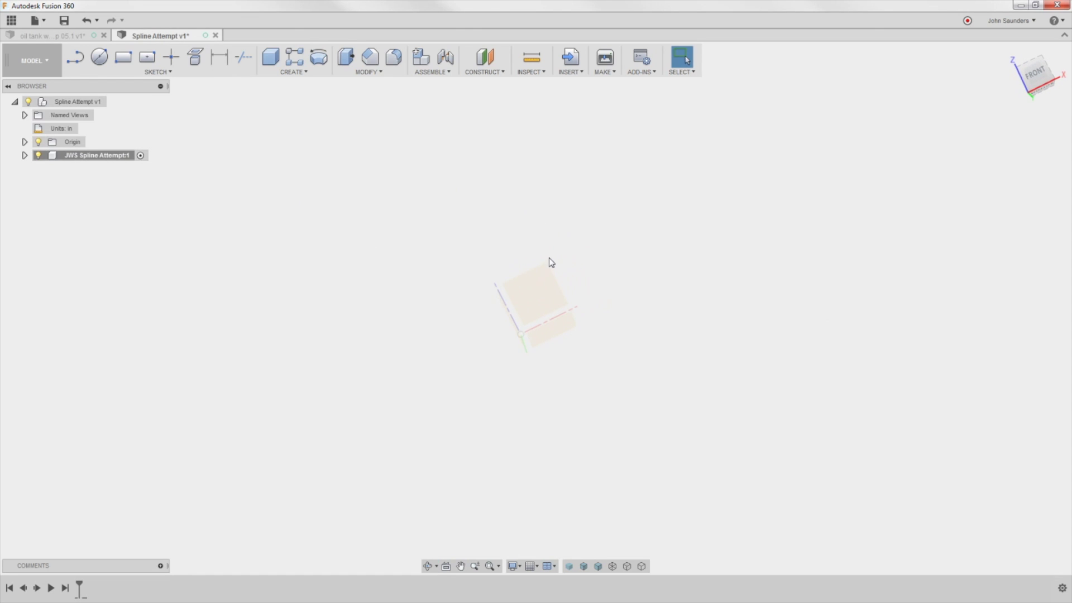
{"action": "left_click", "coordinate": [534, 281]}
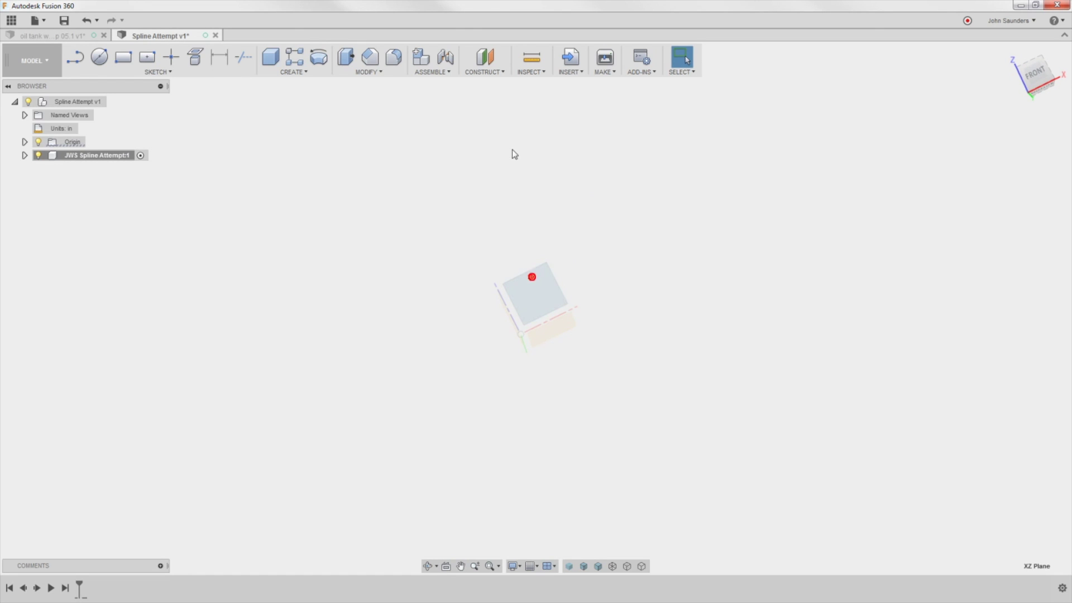
Start inserting an image decal, then cancel it without placing anything
{"action": "left_click", "coordinate": [566, 72]}
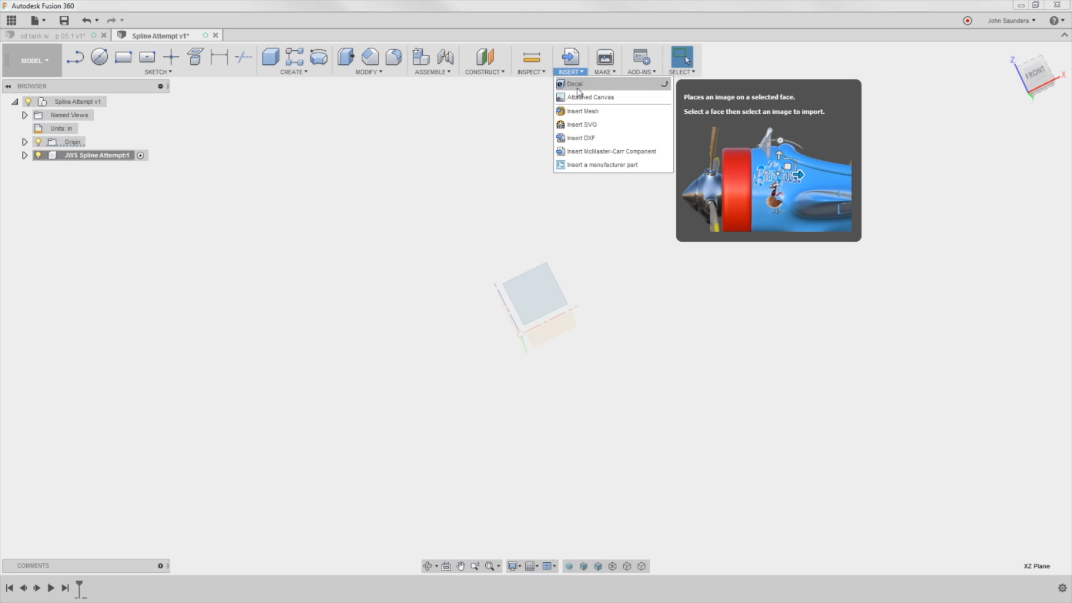
{"action": "left_click", "coordinate": [578, 86]}
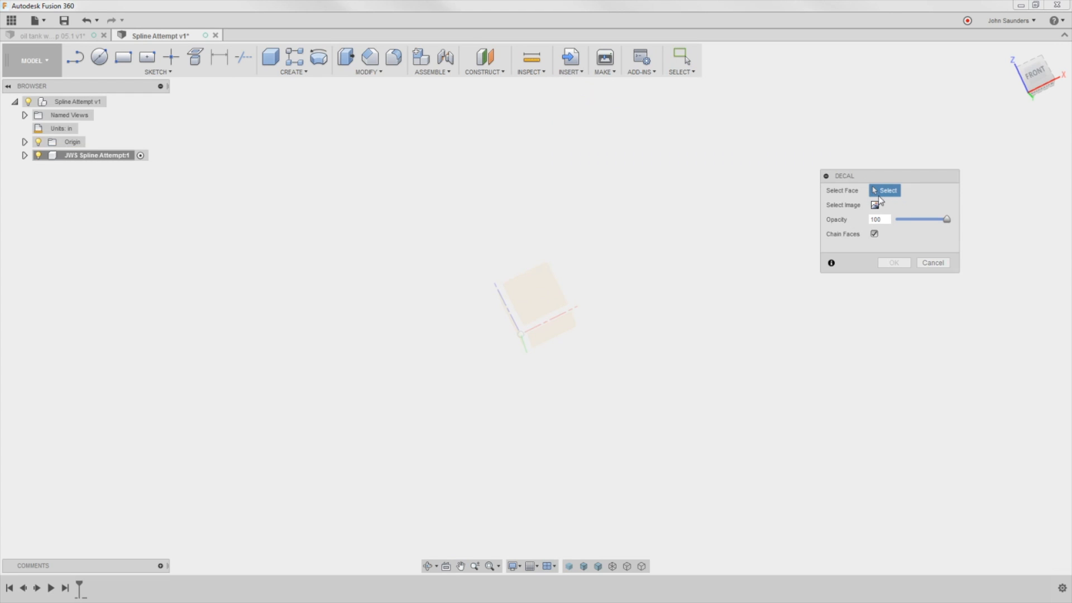
{"action": "left_click", "coordinate": [934, 264]}
{"action": "mouse_move", "coordinate": [623, 343]}
{"action": "middle_mouse_down", "text": "shift"}
{"action": "mouse_move", "coordinate": [615, 372]}
{"action": "mouse_move", "coordinate": [583, 393]}
{"action": "middle_mouse_up", "text": "shift"}
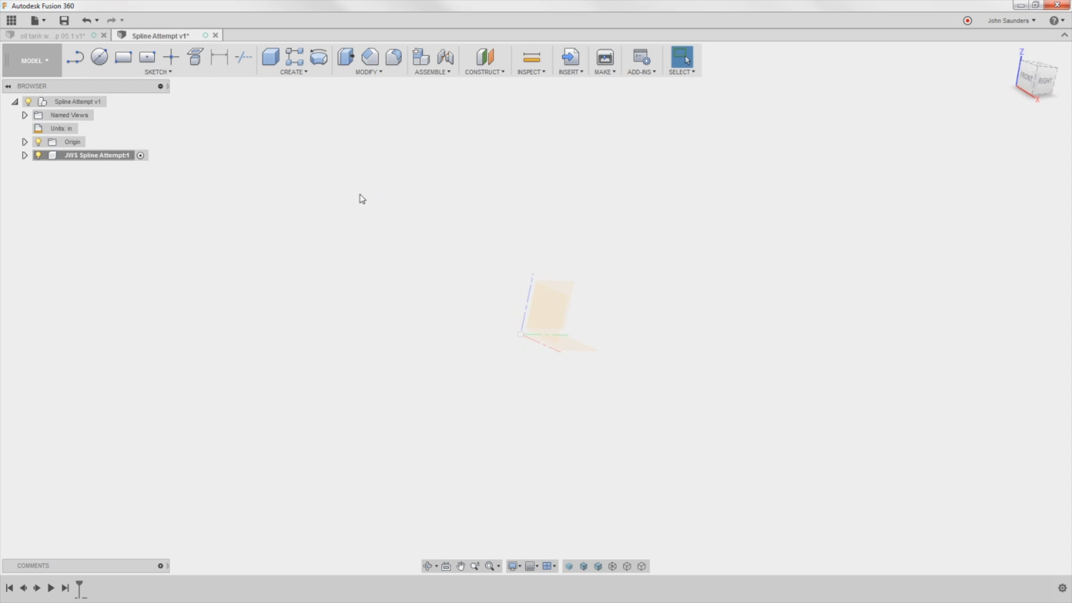
Sketch a large center rectangle on the XZ plane centred at the origin
{"action": "left_click", "coordinate": [149, 56]}
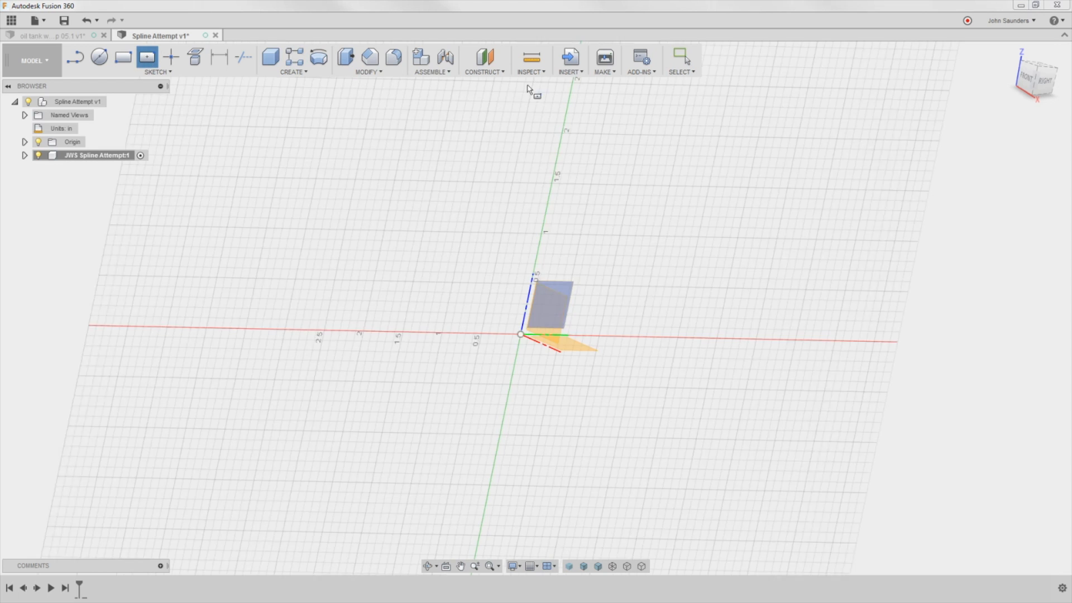
{"action": "left_click", "coordinate": [572, 313]}
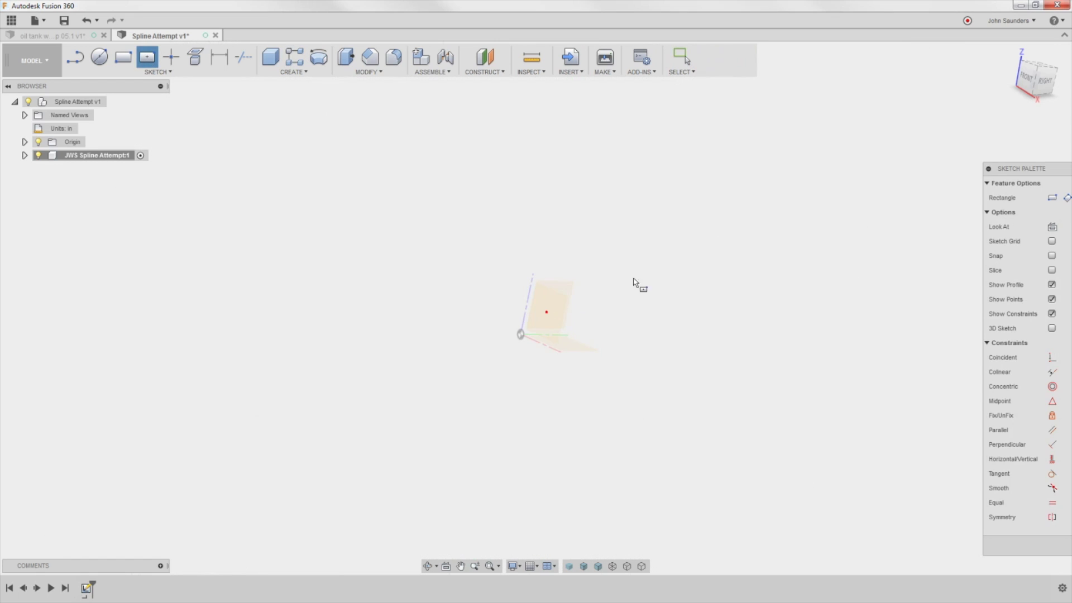
{"action": "left_click", "coordinate": [530, 338]}
{"action": "scroll", "coordinate": [503, 318], "scroll_direction": "up", "scroll_amount": 5}
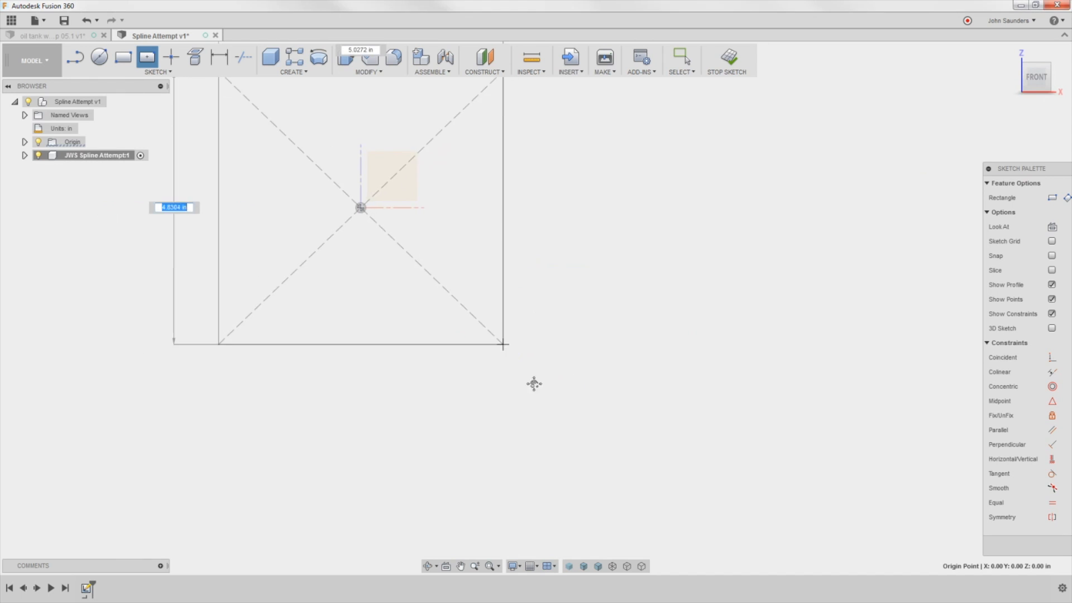
{"action": "left_click", "coordinate": [669, 481]}
Extrude the rectangle 1 in into a thin plate body
{"action": "key", "text": "e"}
{"action": "left_click", "coordinate": [603, 234]}
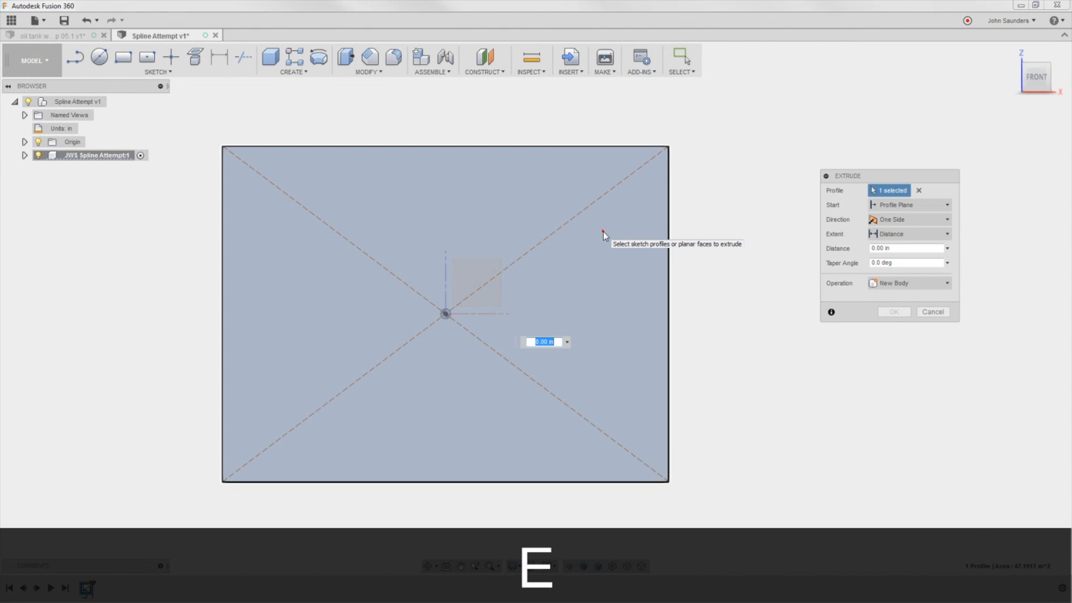
{"action": "key", "text": "Delete"}
{"action": "type", "text": "1"}
{"action": "key", "text": "Return"}
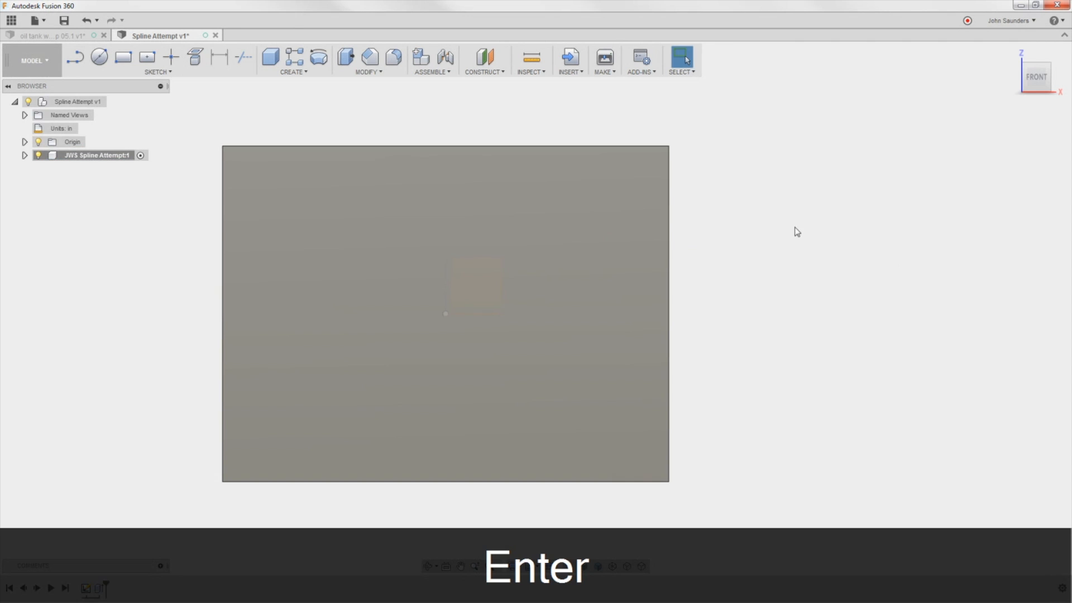
{"action": "middle_click_drag", "start_coordinate": [806, 237], "coordinate": [764, 159], "text": "shift"}
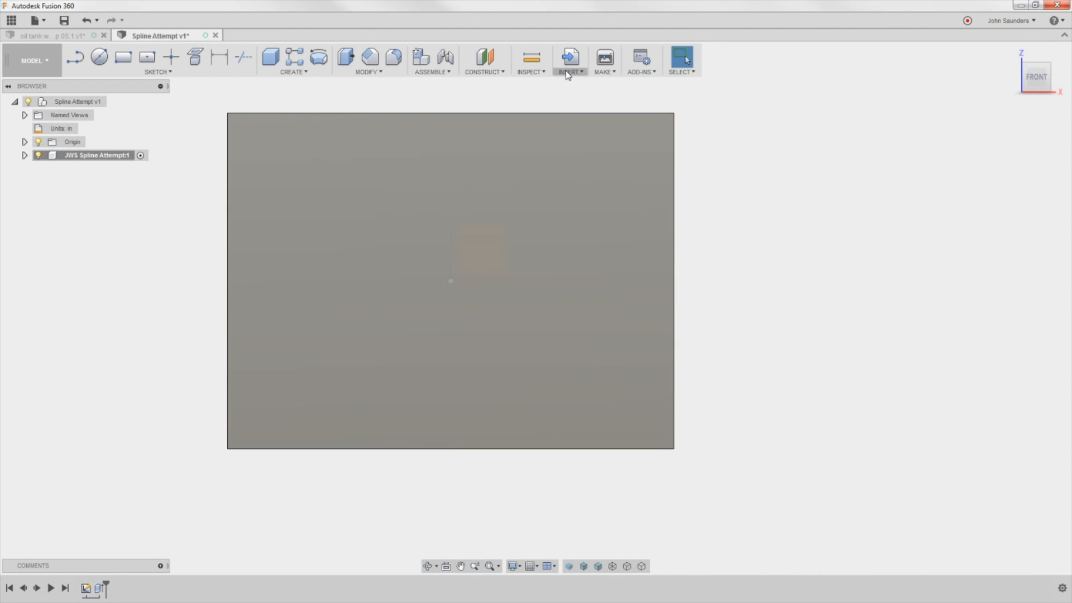
Insert the ScreenCapture.png screenshot as a decal on the plate's front face
{"action": "left_click", "coordinate": [569, 71]}
{"action": "left_click", "coordinate": [570, 85]}
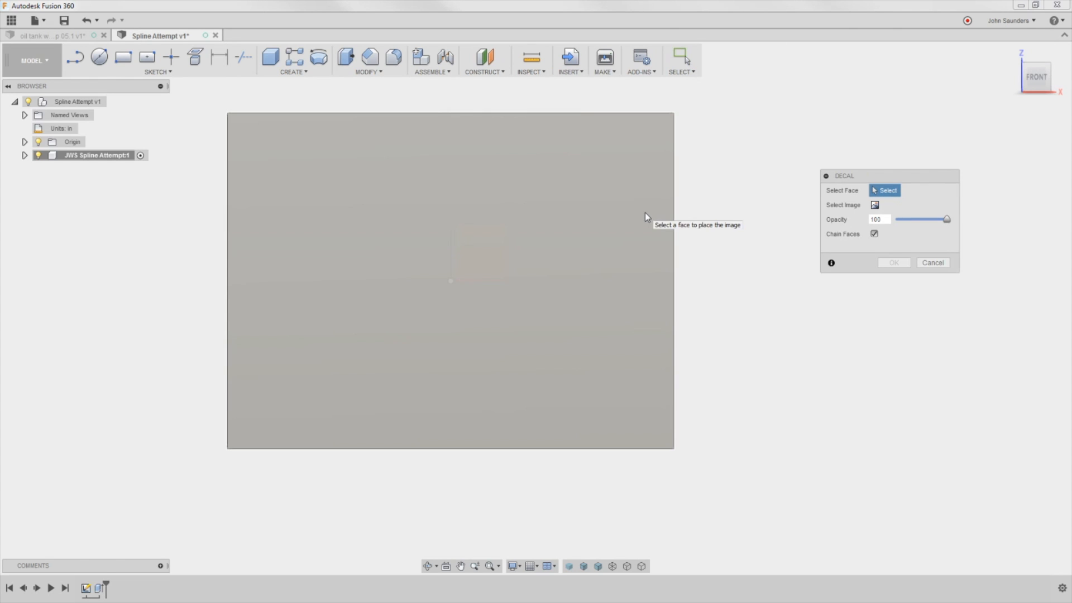
{"action": "left_click", "coordinate": [645, 211]}
{"action": "left_click", "coordinate": [875, 205]}
{"action": "double_click", "coordinate": [445, 232]}
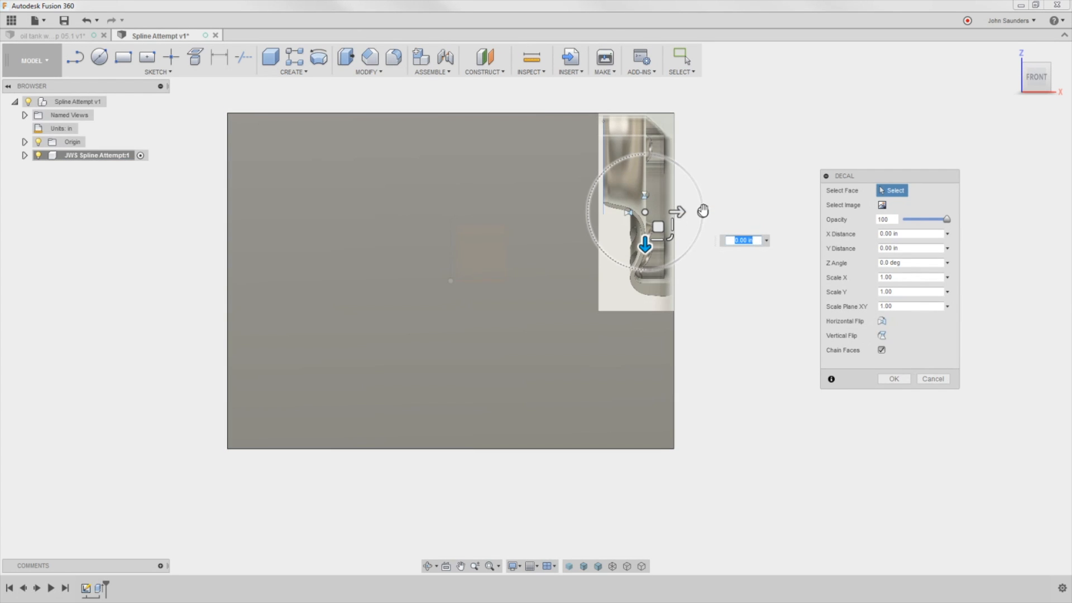
Keep the decal unrotated, shift it up and right into position, and confirm its placement
{"action": "mouse_move", "coordinate": [703, 212]}
{"action": "left_mouse_down"}
{"action": "mouse_move", "coordinate": [664, 157]}
{"action": "mouse_move", "coordinate": [643, 153]}
{"action": "left_mouse_up"}
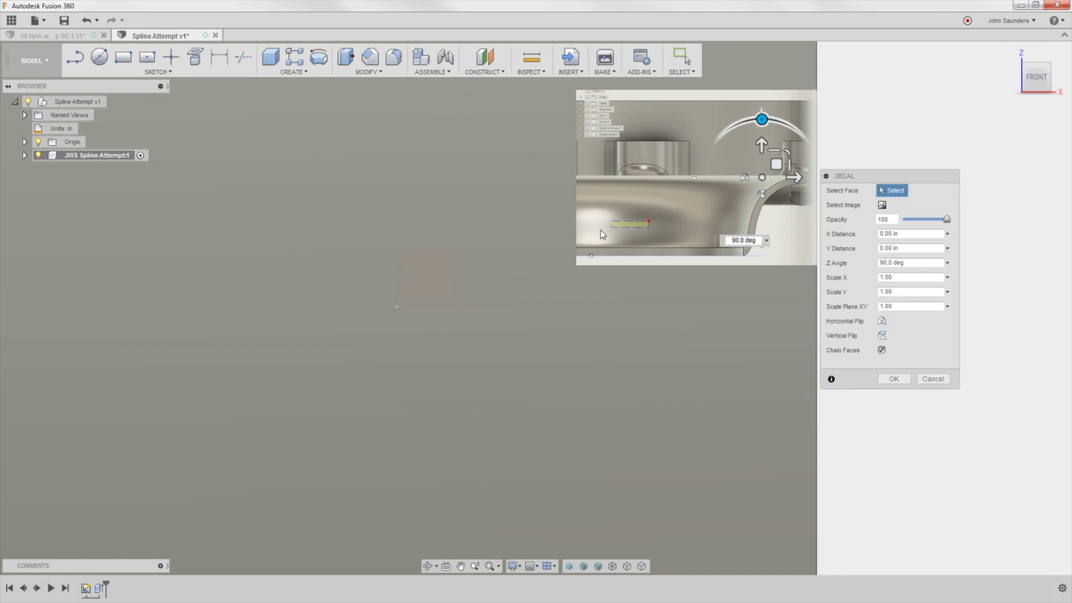
{"action": "left_click", "coordinate": [600, 230]}
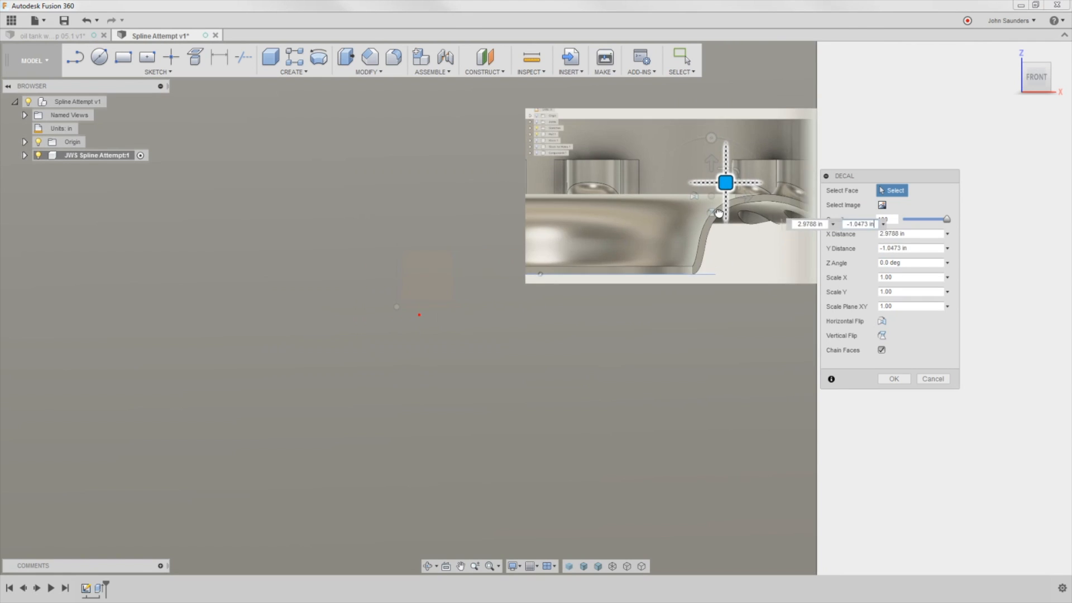
{"action": "scroll", "coordinate": [473, 277], "scroll_direction": "up", "scroll_amount": 3}
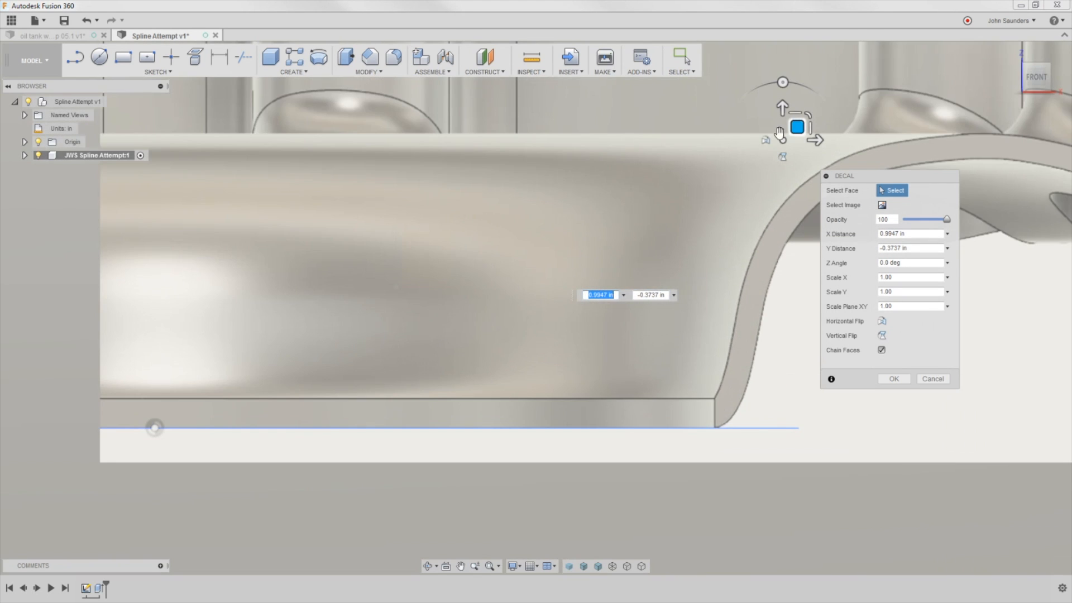
{"action": "left_click_drag", "start_coordinate": [788, 126], "coordinate": [989, 21]}
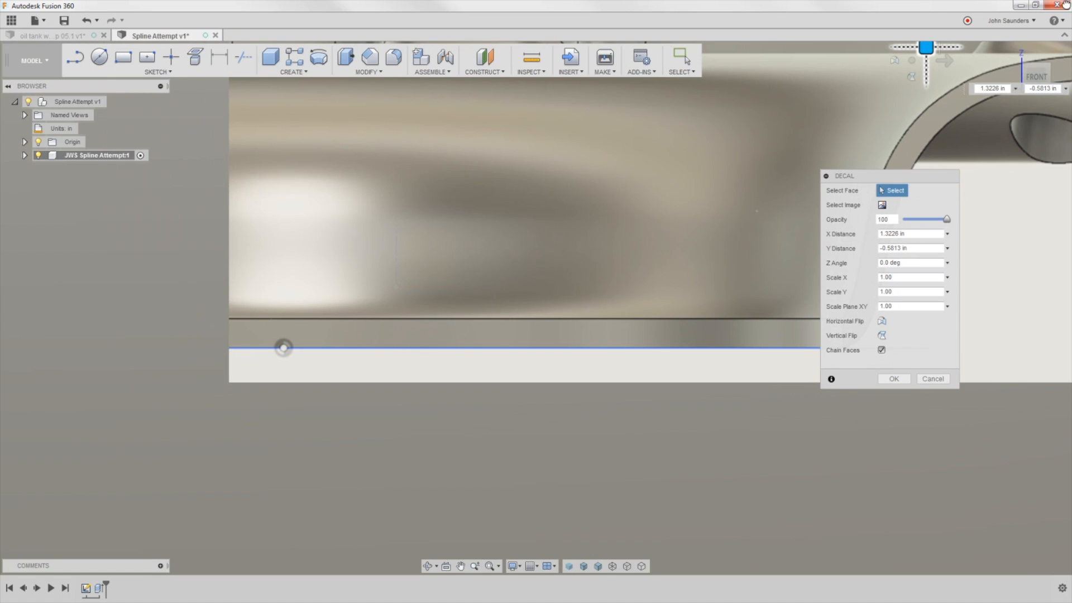
{"action": "scroll", "coordinate": [669, 207], "scroll_direction": "down", "scroll_amount": 2}
{"action": "scroll", "coordinate": [665, 207], "scroll_direction": "down", "scroll_amount": 2}
{"action": "scroll", "coordinate": [665, 207], "scroll_direction": "down", "scroll_amount": 2}
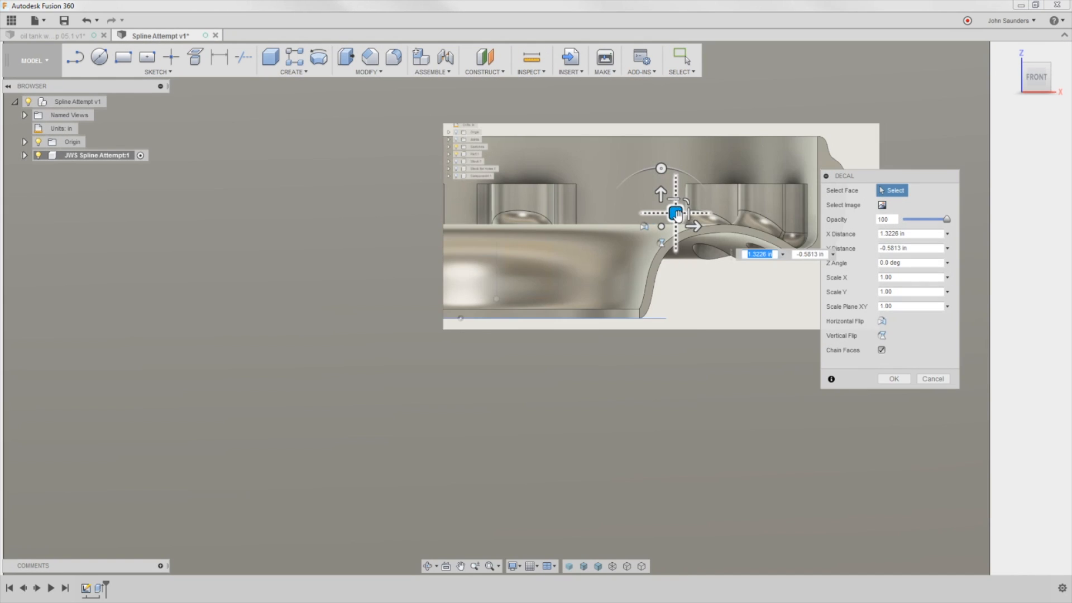
{"action": "left_click_drag", "start_coordinate": [677, 213], "coordinate": [729, 192]}
{"action": "scroll", "coordinate": [521, 326], "scroll_direction": "up", "scroll_amount": 3}
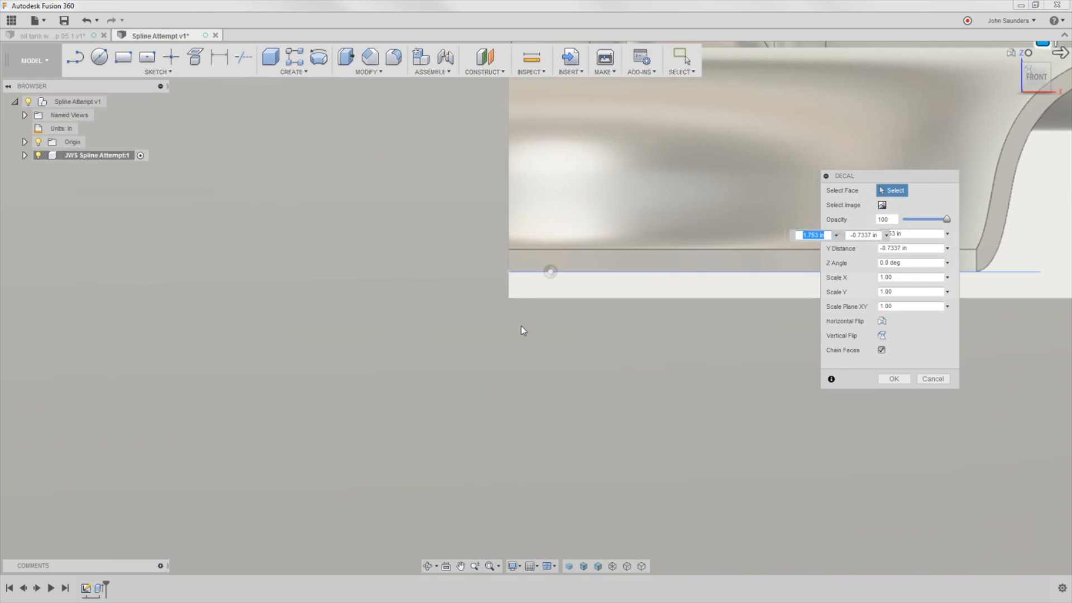
{"action": "scroll", "coordinate": [551, 266], "scroll_direction": "up", "scroll_amount": 2}
{"action": "scroll", "coordinate": [578, 253], "scroll_direction": "down", "scroll_amount": 2}
{"action": "scroll", "coordinate": [570, 252], "scroll_direction": "down", "scroll_amount": 2}
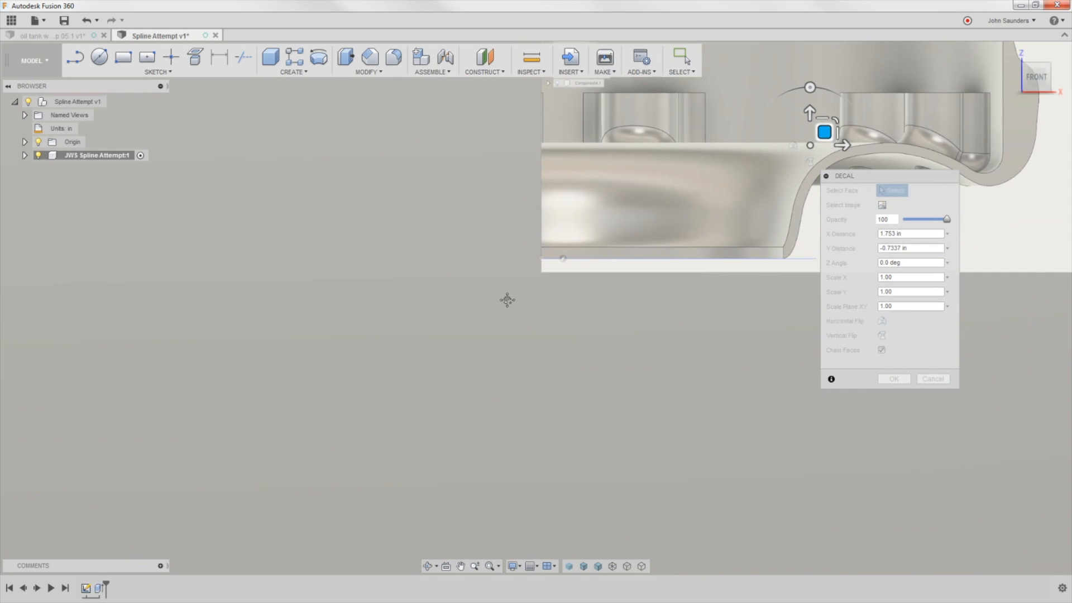
{"action": "scroll", "coordinate": [537, 298], "scroll_direction": "down", "scroll_amount": 1}
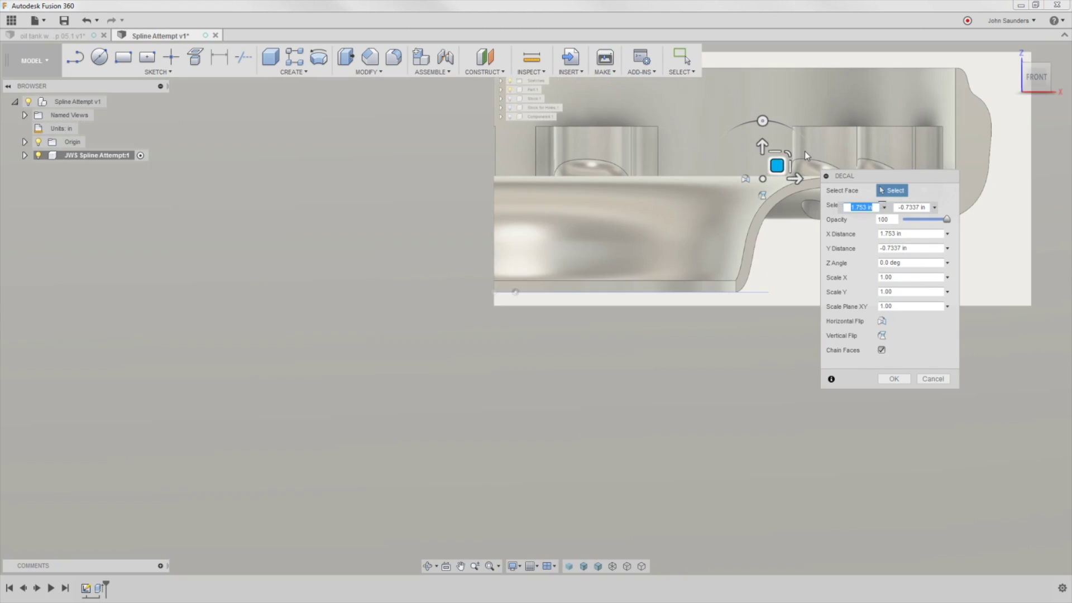
{"action": "left_click_drag", "start_coordinate": [778, 165], "coordinate": [755, 164]}
{"action": "scroll", "coordinate": [480, 280], "scroll_direction": "up", "scroll_amount": 3}
{"action": "scroll", "coordinate": [494, 293], "scroll_direction": "up", "scroll_amount": 3}
{"action": "scroll", "coordinate": [499, 298], "scroll_direction": "up", "scroll_amount": 3}
{"action": "scroll", "coordinate": [499, 309], "scroll_direction": "up", "scroll_amount": 3}
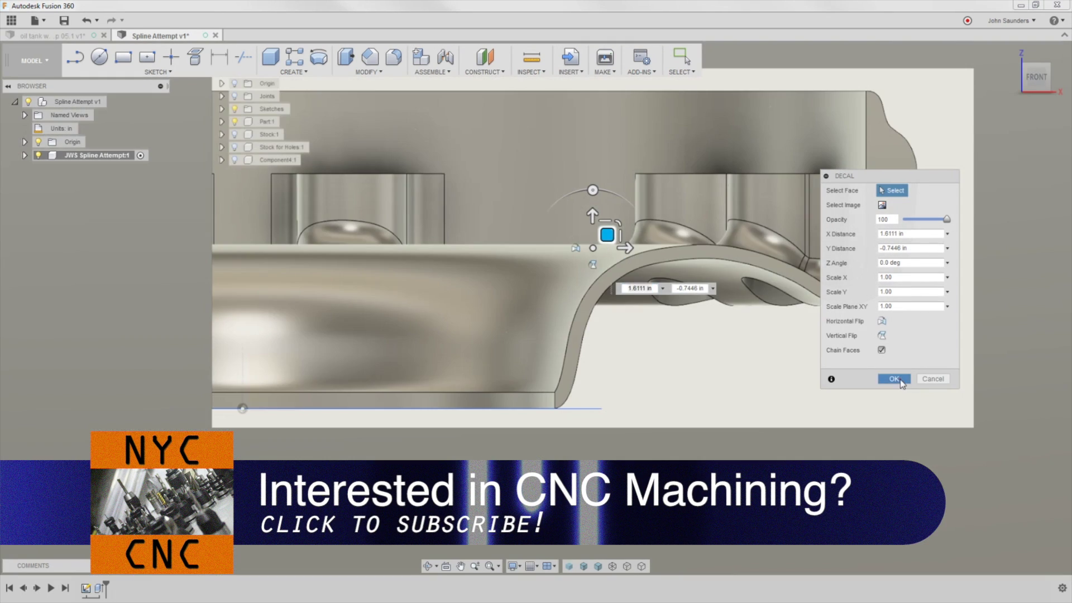
{"action": "left_click", "coordinate": [893, 379]}
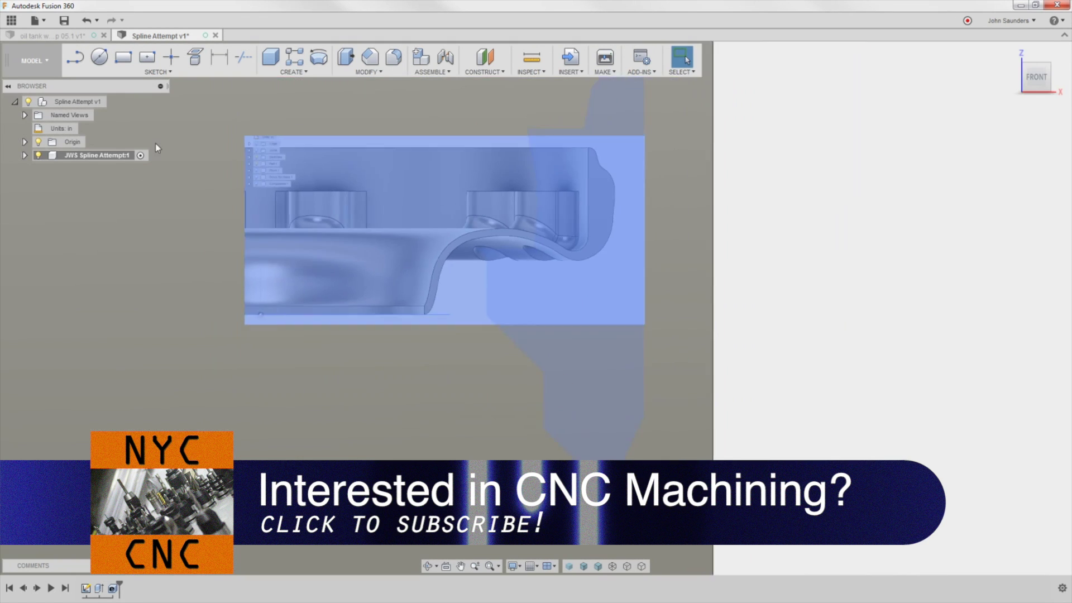
{"action": "left_click", "coordinate": [25, 156]}
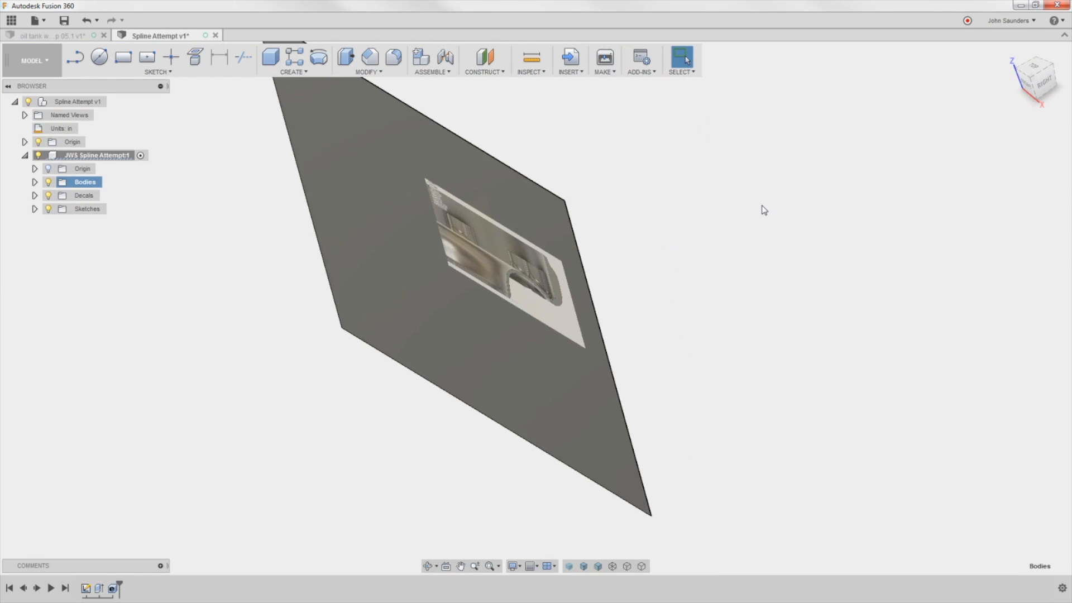
Select the decal plate and orbit the view back toward the front
{"action": "left_click", "coordinate": [502, 194]}
{"action": "middle_click_drag", "start_coordinate": [747, 169], "coordinate": [349, 196], "text": "shift"}
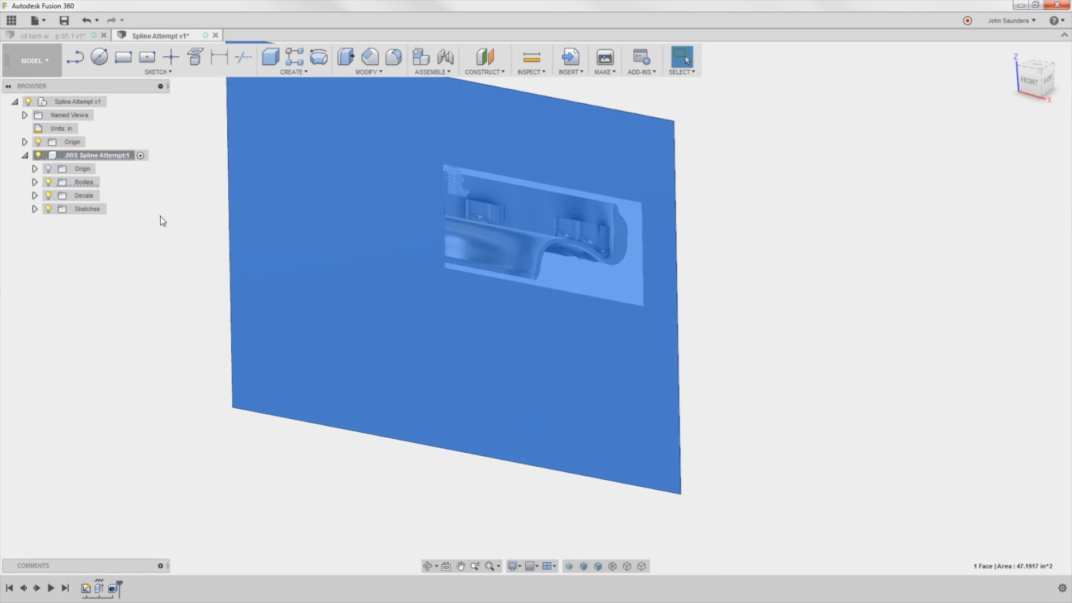
{"action": "left_click", "coordinate": [189, 202]}
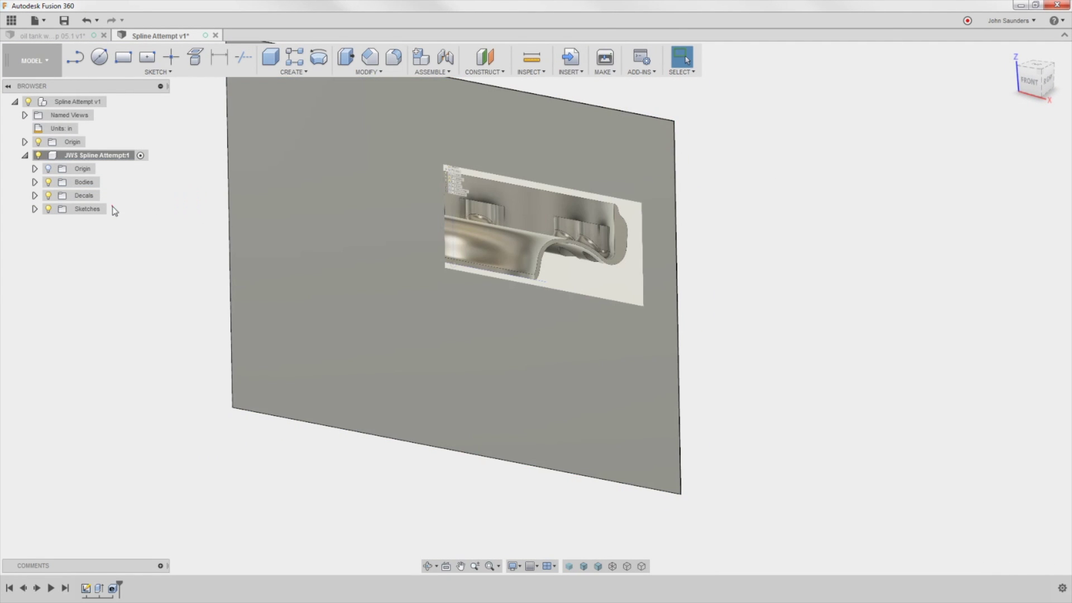
Toggle the decal's visibility off and on and expand the Sketches folder to show Sketch1
{"action": "left_click", "coordinate": [48, 196]}
{"action": "left_click", "coordinate": [47, 195]}
{"action": "left_click", "coordinate": [35, 209]}
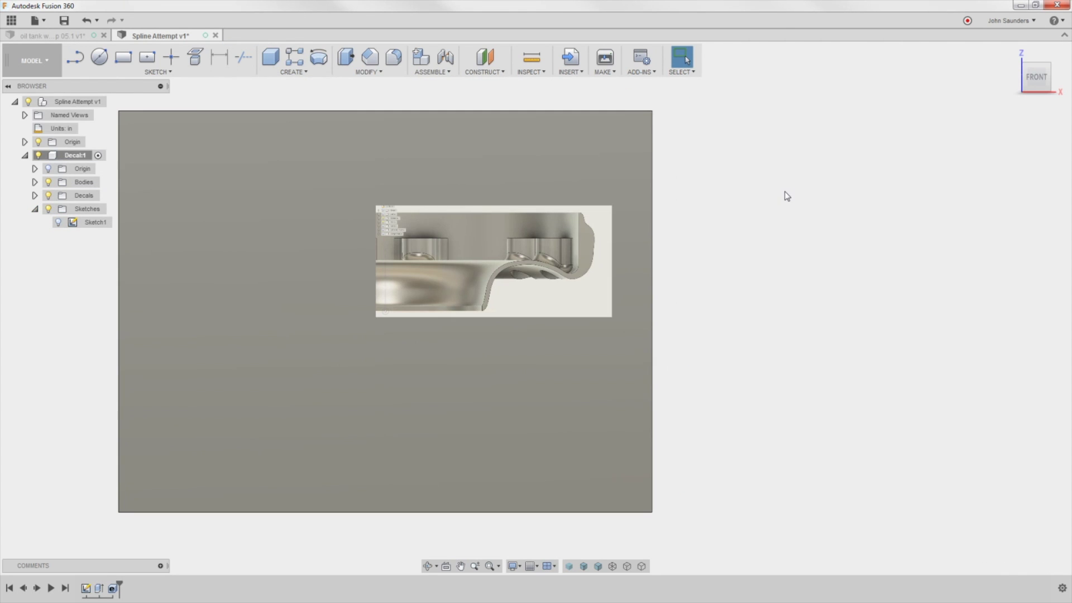
Start Sketch2 on the decal plate and trace the tank's bottom line plus a short vertical segment
{"action": "key", "text": "l"}
{"action": "left_click", "coordinate": [565, 161]}
{"action": "scroll", "coordinate": [565, 163], "scroll_direction": "up", "scroll_amount": 1}
{"action": "scroll", "coordinate": [500, 342], "scroll_direction": "up", "scroll_amount": 3}
{"action": "scroll", "coordinate": [224, 354], "scroll_direction": "up", "scroll_amount": 3}
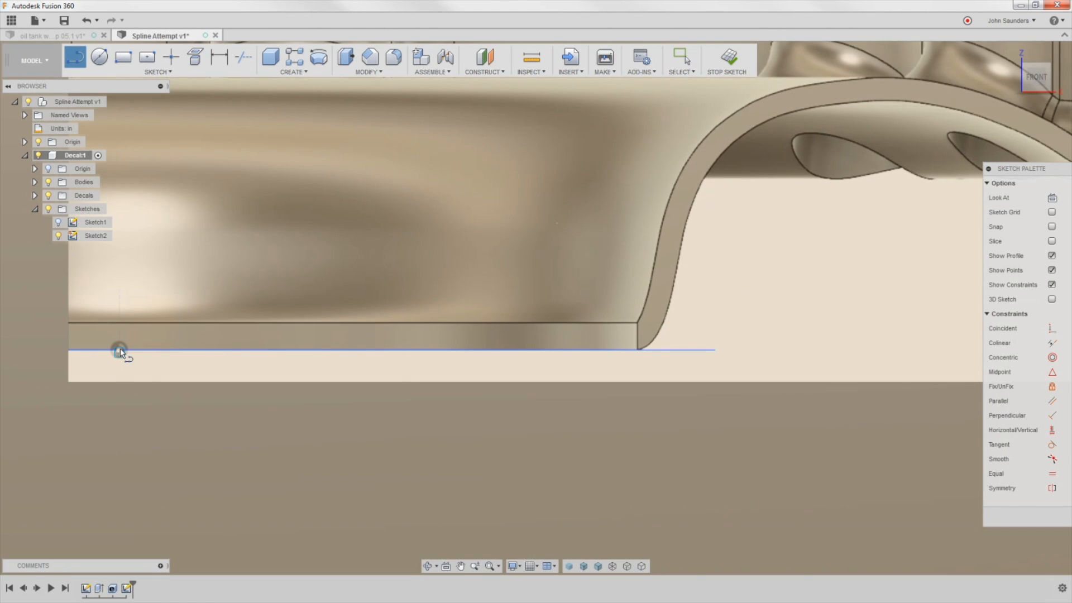
{"action": "left_click", "coordinate": [120, 350]}
{"action": "left_click", "coordinate": [633, 350]}
{"action": "left_click", "coordinate": [634, 322]}
{"action": "key", "text": "Escape"}
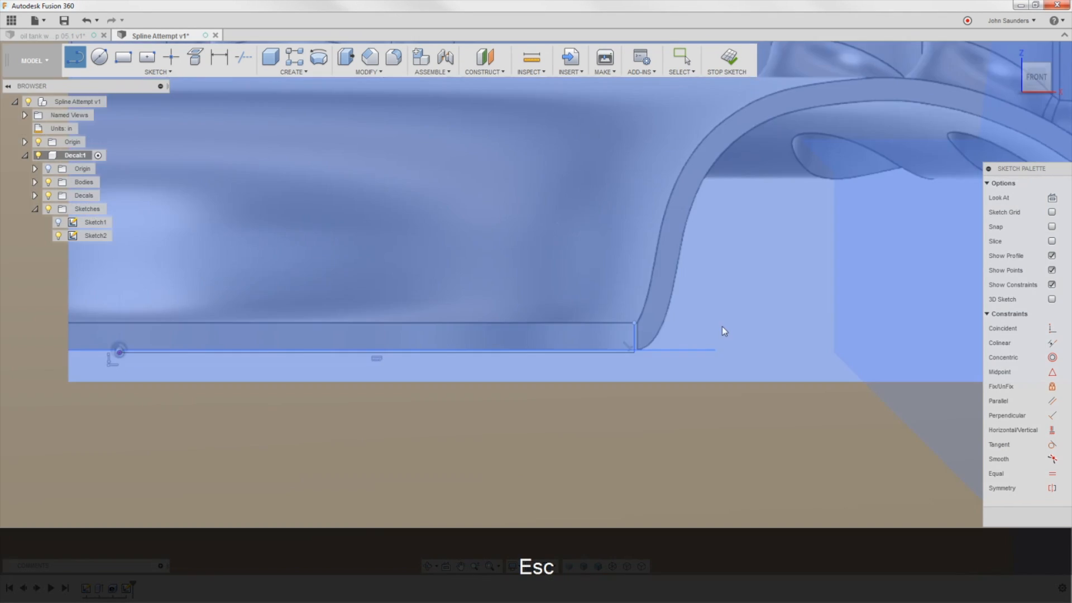
{"action": "scroll", "coordinate": [701, 314], "scroll_direction": "down", "scroll_amount": 1}
{"action": "scroll", "coordinate": [754, 306], "scroll_direction": "down", "scroll_amount": 1}
{"action": "scroll", "coordinate": [700, 339], "scroll_direction": "down", "scroll_amount": 1}
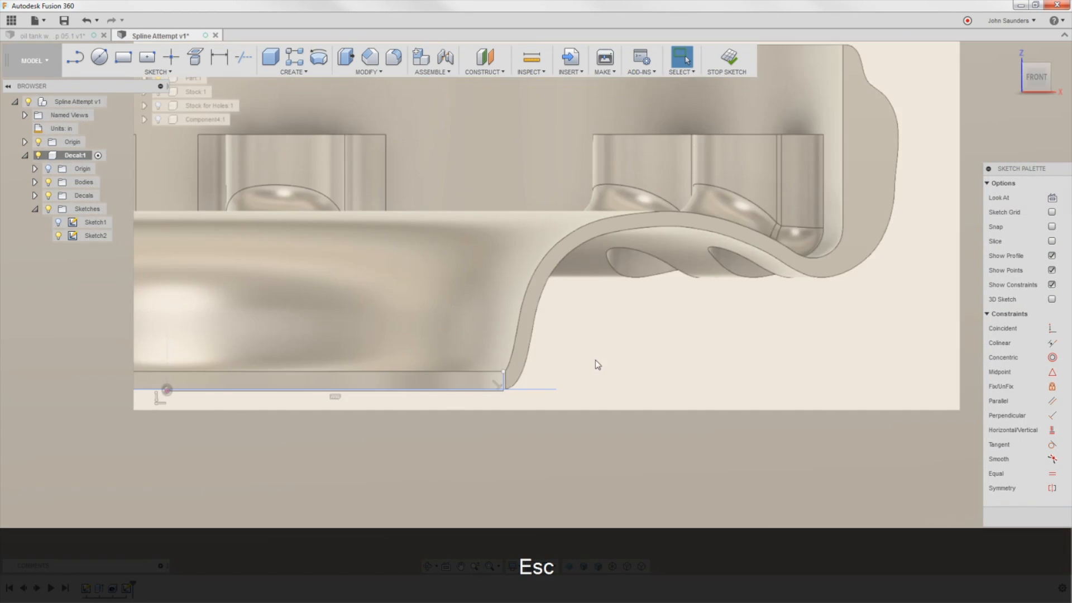
Pan across the traced edge and expand the Decals folder in the browser
{"action": "middle_click_drag", "start_coordinate": [595, 359], "coordinate": [524, 382]}
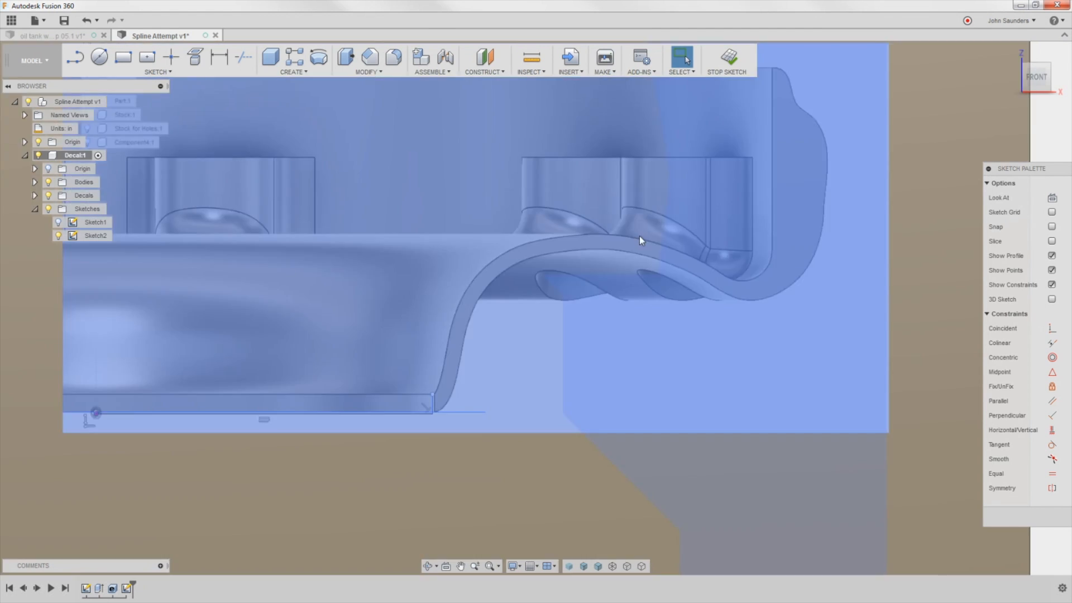
{"action": "scroll", "coordinate": [440, 367], "scroll_direction": "up", "scroll_amount": 2}
{"action": "scroll", "coordinate": [304, 418], "scroll_direction": "up", "scroll_amount": 1}
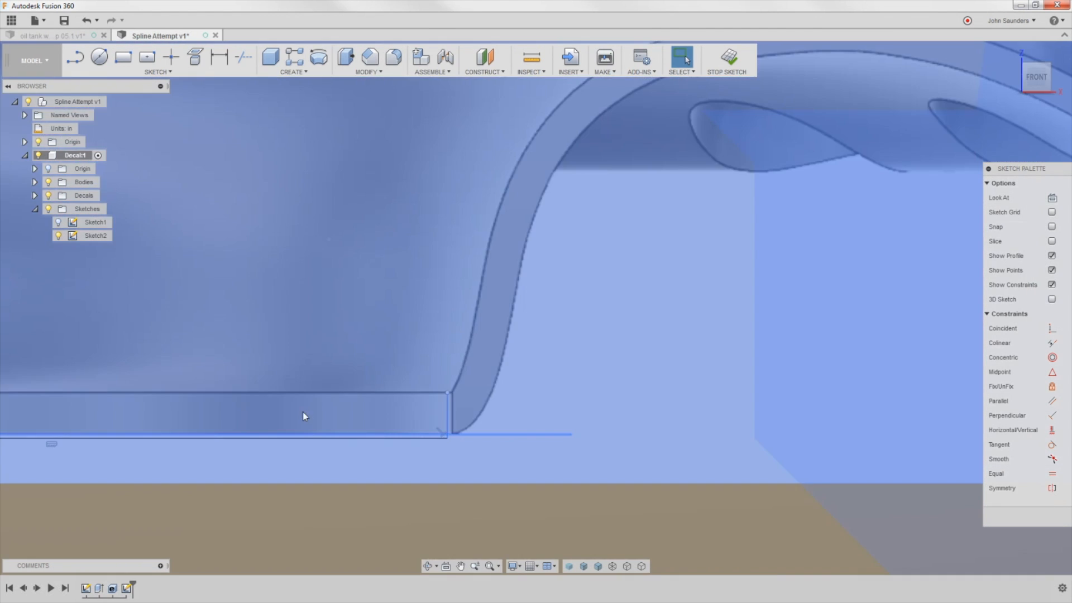
{"action": "scroll", "coordinate": [460, 366], "scroll_direction": "up", "scroll_amount": 2}
{"action": "scroll", "coordinate": [304, 394], "scroll_direction": "up", "scroll_amount": 1}
{"action": "scroll", "coordinate": [304, 391], "scroll_direction": "down", "scroll_amount": 1}
{"action": "scroll", "coordinate": [304, 391], "scroll_direction": "down", "scroll_amount": 1}
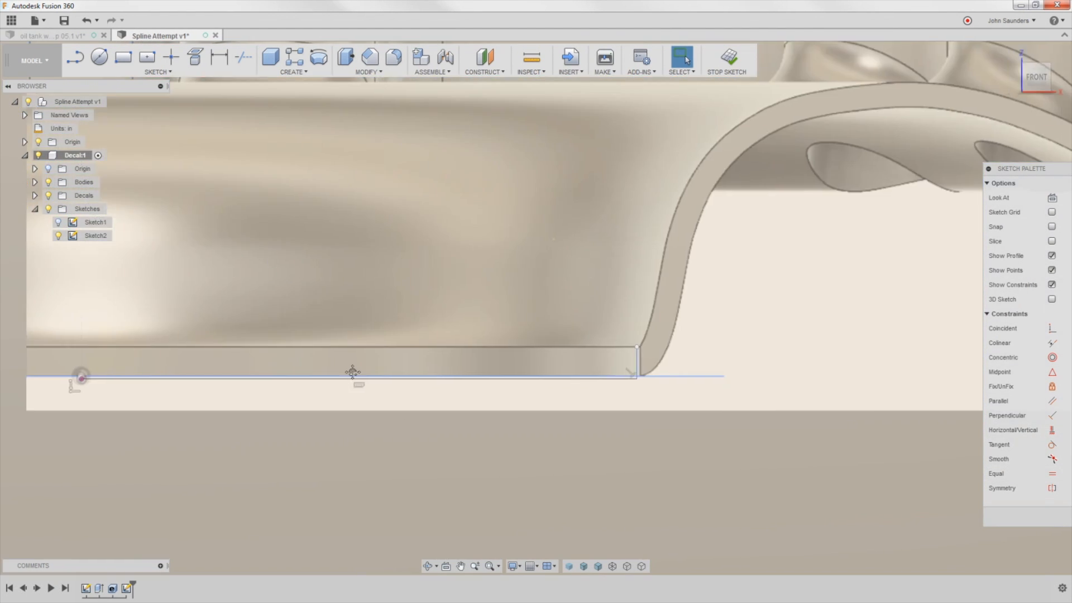
{"action": "scroll", "coordinate": [251, 431], "scroll_direction": "up", "scroll_amount": 3}
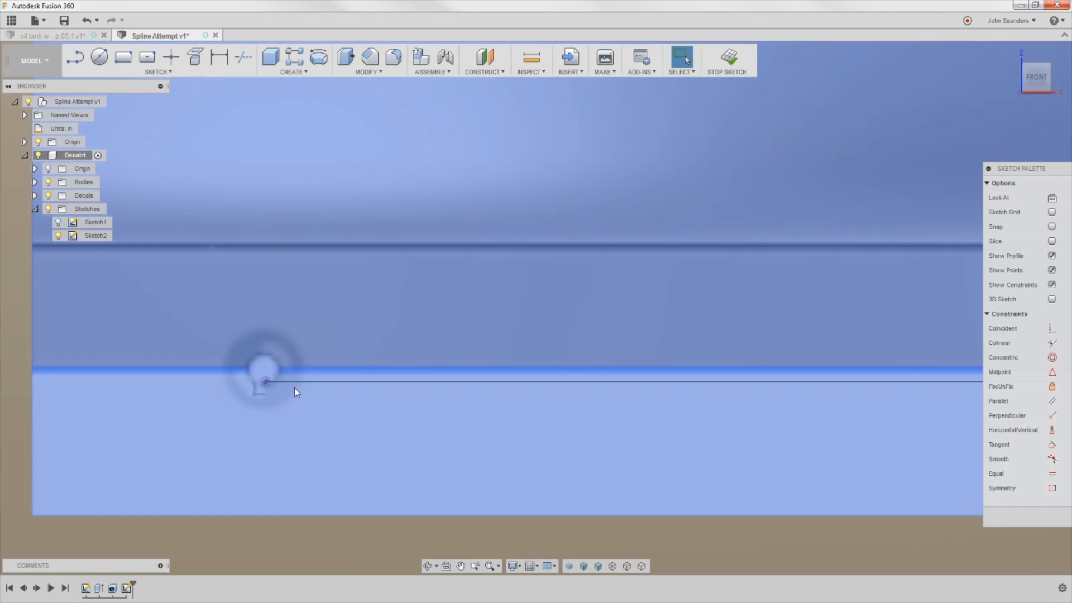
{"action": "scroll", "coordinate": [292, 394], "scroll_direction": "down", "scroll_amount": 1}
{"action": "scroll", "coordinate": [403, 387], "scroll_direction": "down", "scroll_amount": 1}
{"action": "scroll", "coordinate": [471, 438], "scroll_direction": "down", "scroll_amount": 1}
{"action": "scroll", "coordinate": [699, 362], "scroll_direction": "up", "scroll_amount": 1}
{"action": "scroll", "coordinate": [254, 438], "scroll_direction": "up", "scroll_amount": 2}
{"action": "scroll", "coordinate": [250, 406], "scroll_direction": "up", "scroll_amount": 1}
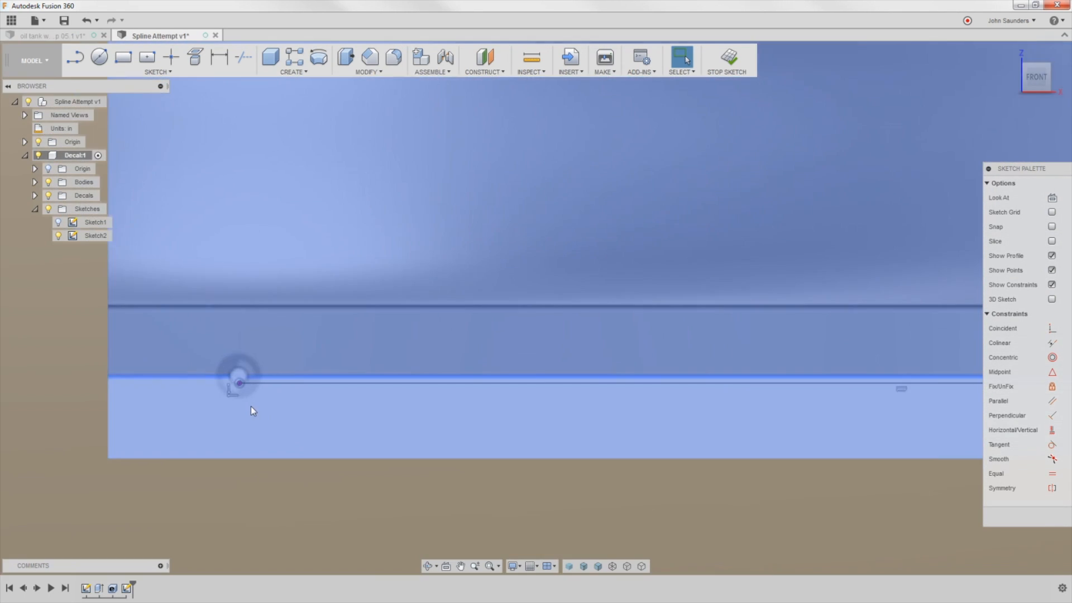
{"action": "scroll", "coordinate": [243, 381], "scroll_direction": "up", "scroll_amount": 1}
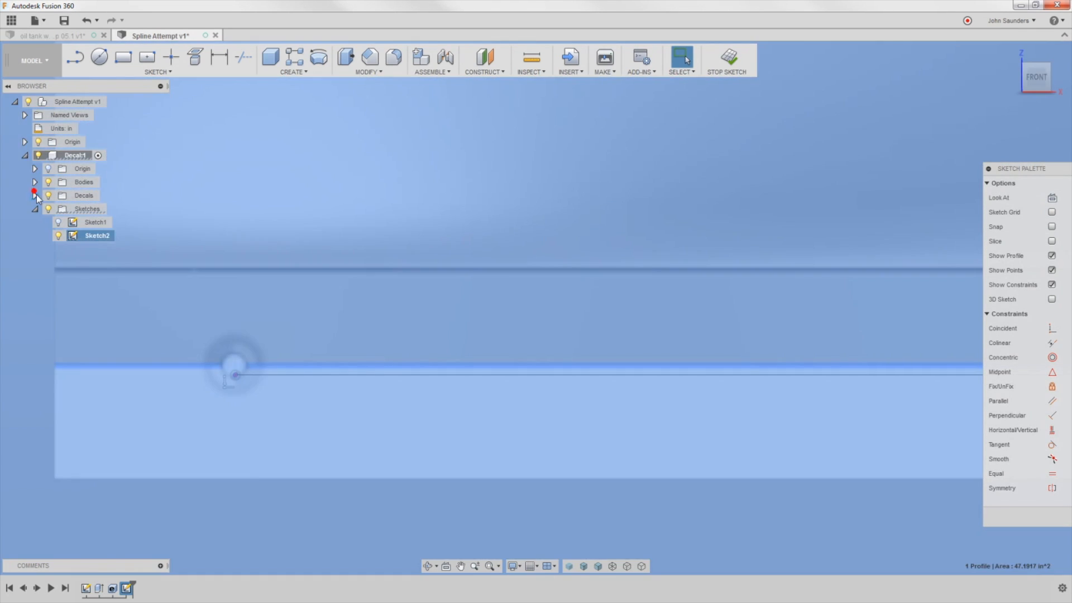
{"action": "left_click", "coordinate": [35, 195]}
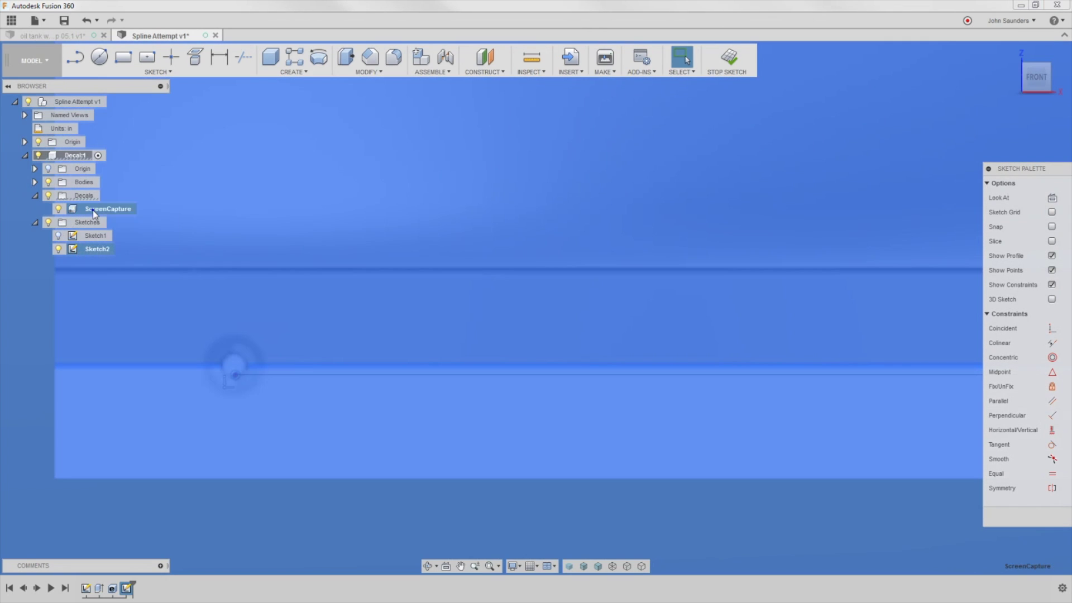
Edit the ScreenCapture decal to a Y Distance of -0.01 in so it meets the traced line
{"action": "right_click", "coordinate": [92, 210]}
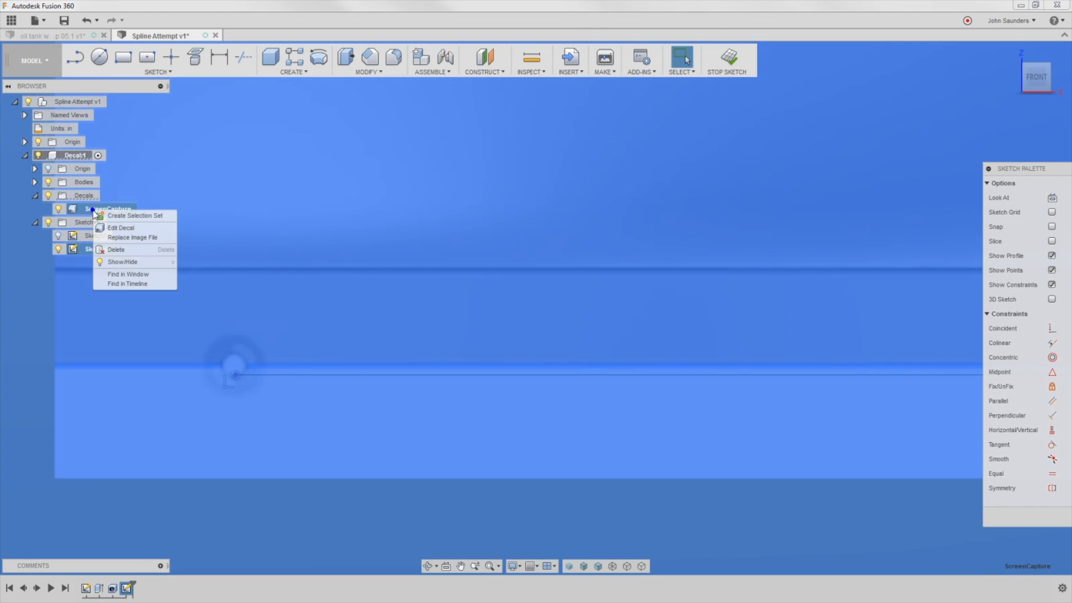
{"action": "left_click", "coordinate": [130, 234]}
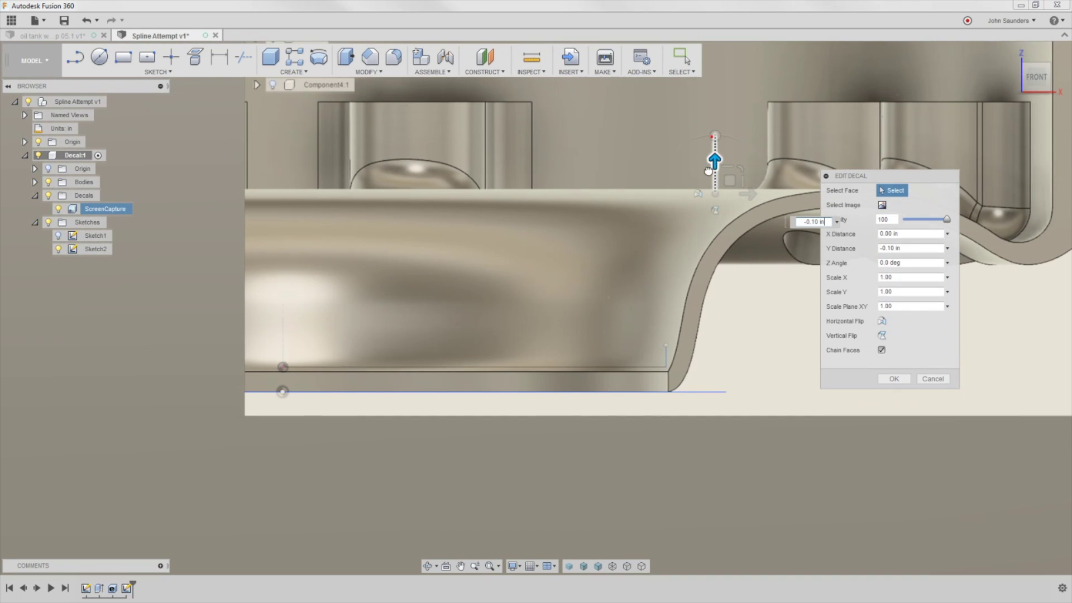
{"action": "left_click", "coordinate": [713, 136]}
{"action": "left_click", "coordinate": [947, 247]}
{"action": "left_click", "coordinate": [887, 246]}
{"action": "key", "text": "ctrl+a"}
{"action": "type", "text": "-.01"}
{"action": "scroll", "coordinate": [684, 391], "scroll_direction": "up", "scroll_amount": 3}
{"action": "scroll", "coordinate": [583, 353], "scroll_direction": "up", "scroll_amount": 3}
{"action": "scroll", "coordinate": [609, 349], "scroll_direction": "up", "scroll_amount": 3}
{"action": "scroll", "coordinate": [842, 353], "scroll_direction": "up", "scroll_amount": 3}
{"action": "scroll", "coordinate": [790, 436], "scroll_direction": "down", "scroll_amount": 3}
{"action": "scroll", "coordinate": [670, 457], "scroll_direction": "down", "scroll_amount": 2}
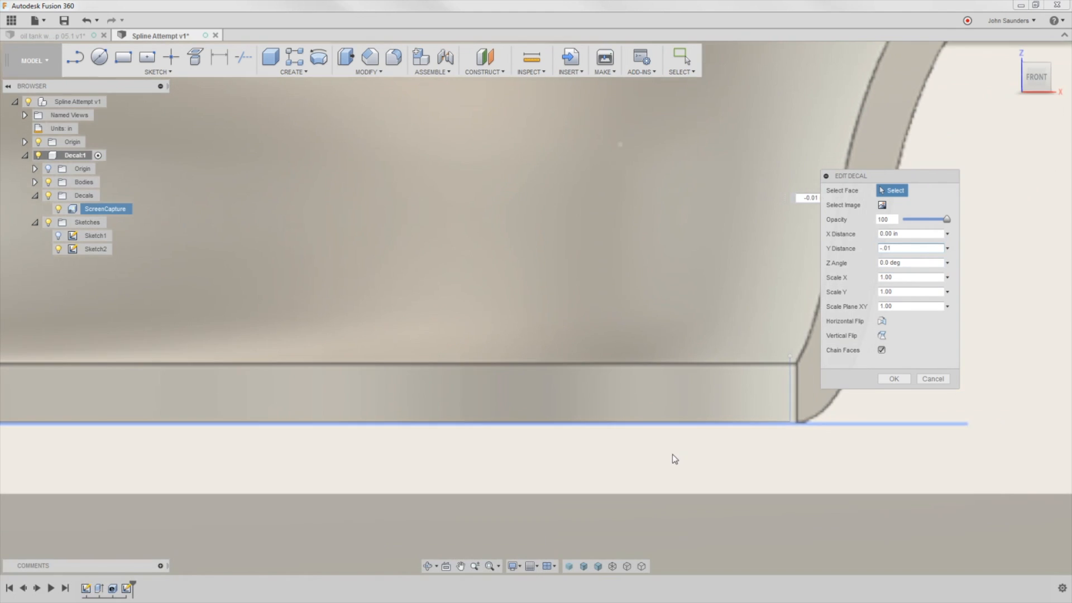
{"action": "scroll", "coordinate": [671, 457], "scroll_direction": "down", "scroll_amount": 2}
{"action": "left_click", "coordinate": [893, 379]}
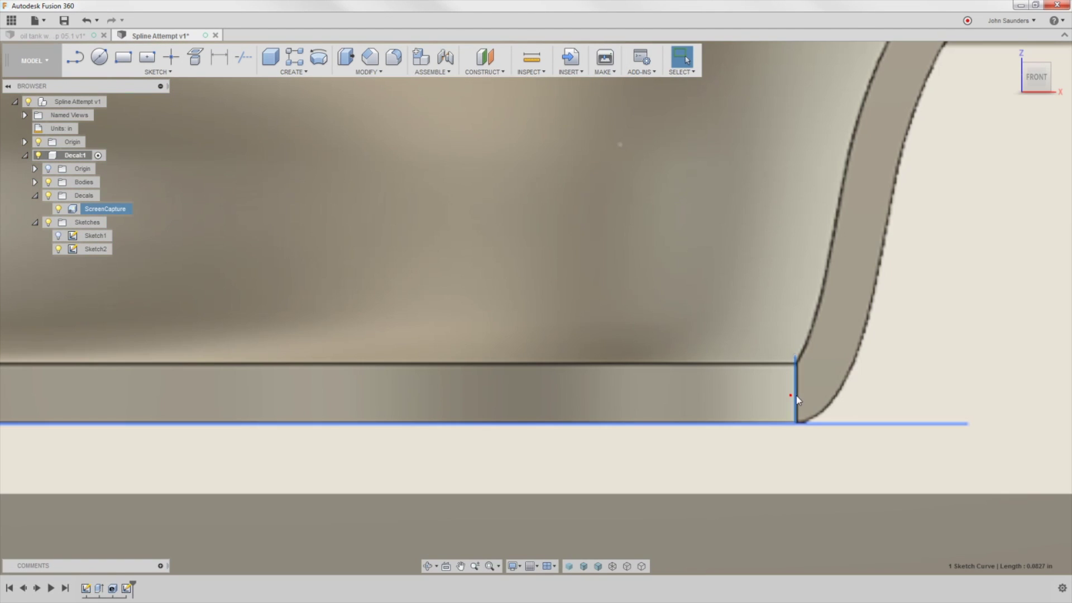
Select the short vertical line and pan to inspect how the trace meets the decal edge
{"action": "left_click", "coordinate": [797, 401]}
{"action": "scroll", "coordinate": [804, 369], "scroll_direction": "up", "scroll_amount": 3}
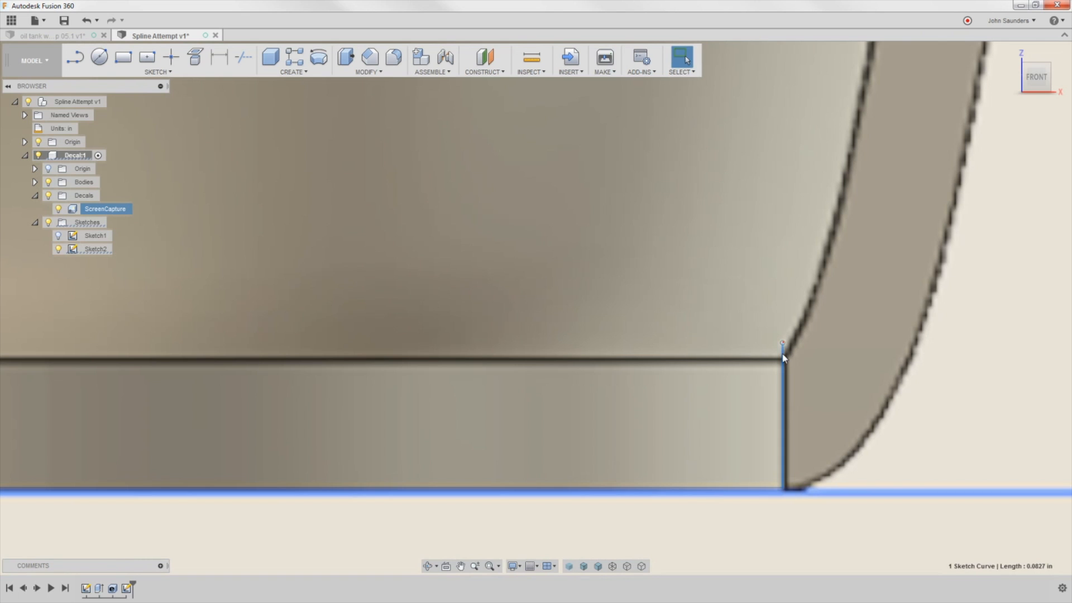
{"action": "scroll", "coordinate": [809, 336], "scroll_direction": "down", "scroll_amount": 2}
{"action": "scroll", "coordinate": [846, 279], "scroll_direction": "down", "scroll_amount": 3}
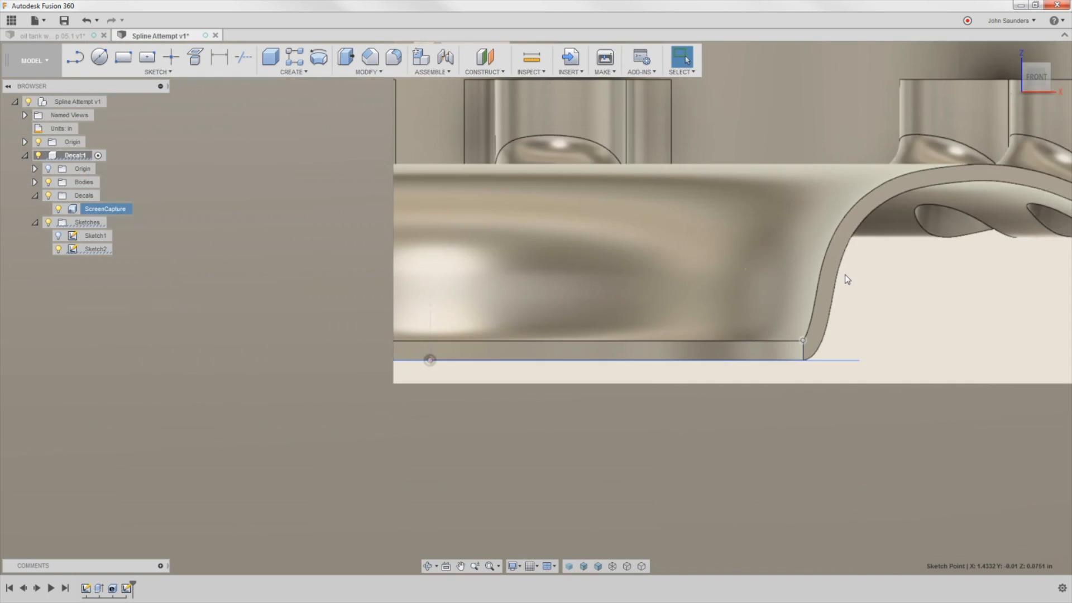
{"action": "middle_click_drag", "start_coordinate": [846, 279], "coordinate": [736, 313]}
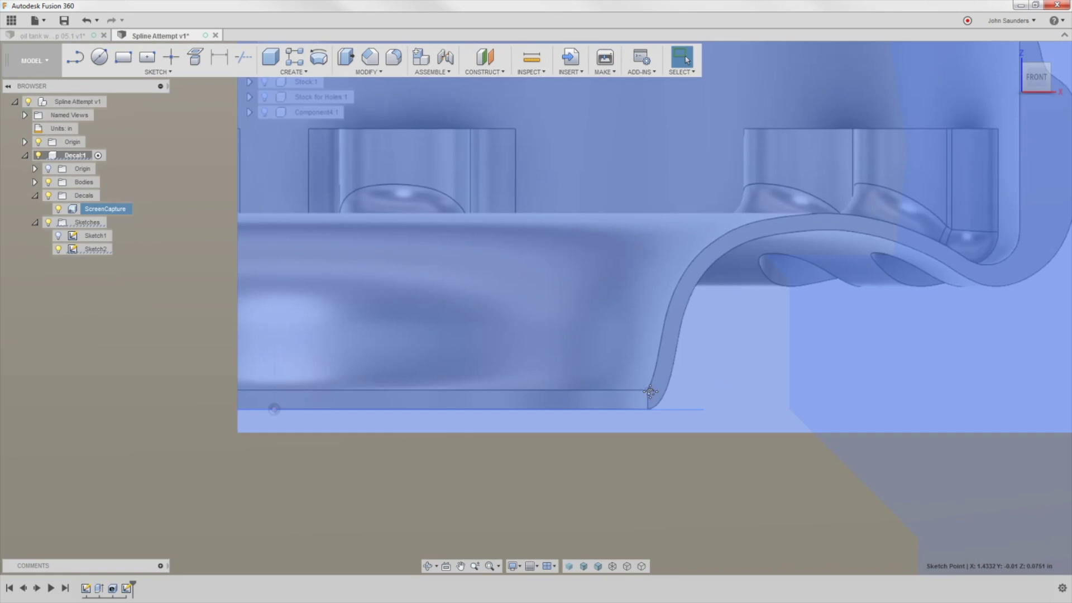
{"action": "middle_click_drag", "start_coordinate": [686, 389], "coordinate": [567, 405]}
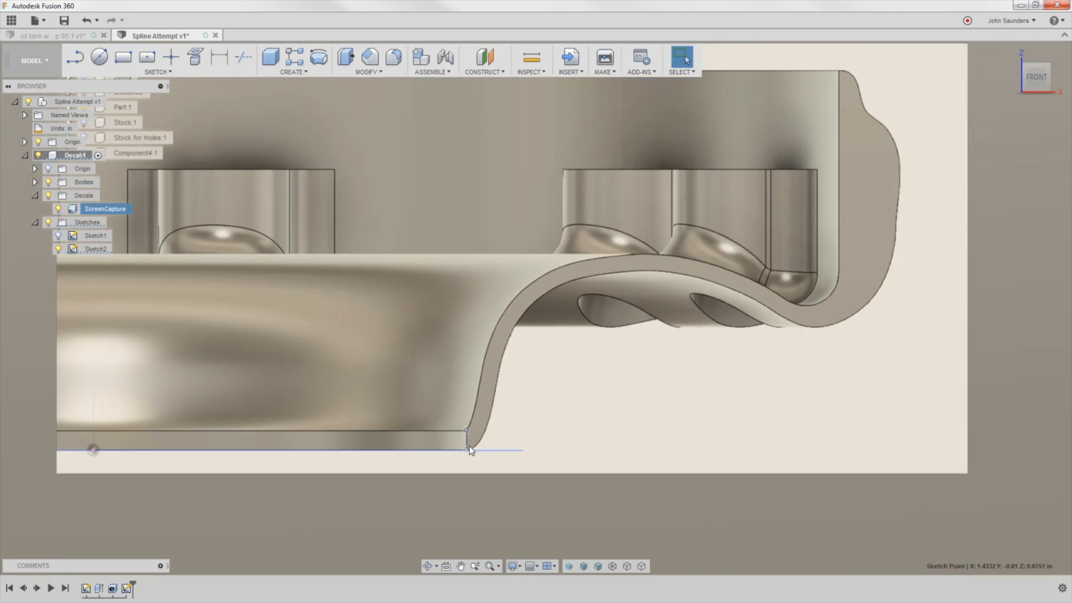
{"action": "scroll", "coordinate": [846, 283], "scroll_direction": "down", "scroll_amount": 2}
{"action": "scroll", "coordinate": [846, 285], "scroll_direction": "down", "scroll_amount": 1}
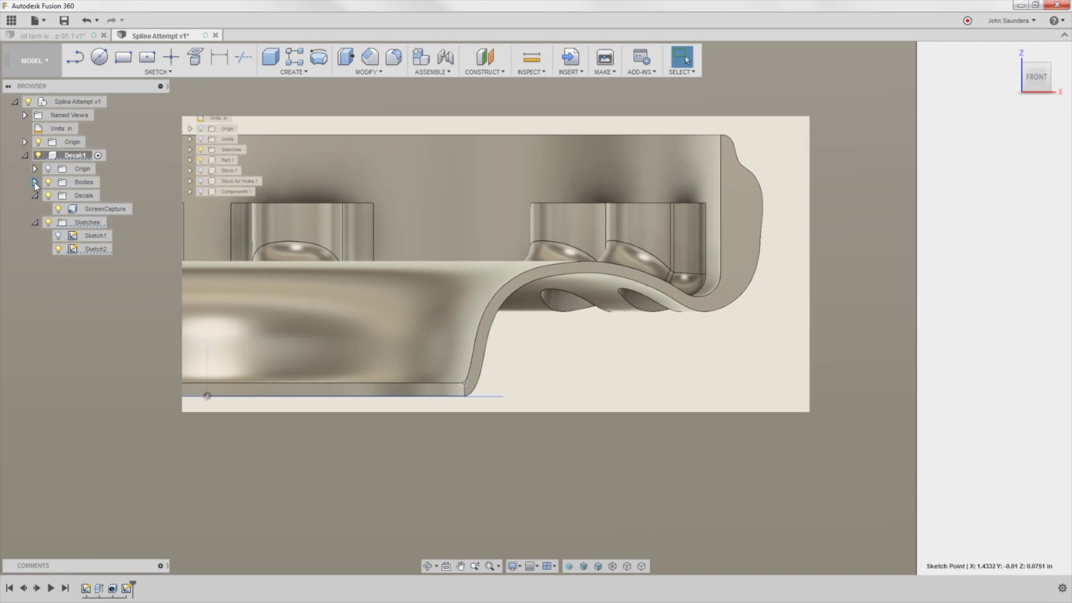
Hide the decal plate body to see the sketch alone, then show it again
{"action": "left_click", "coordinate": [35, 182]}
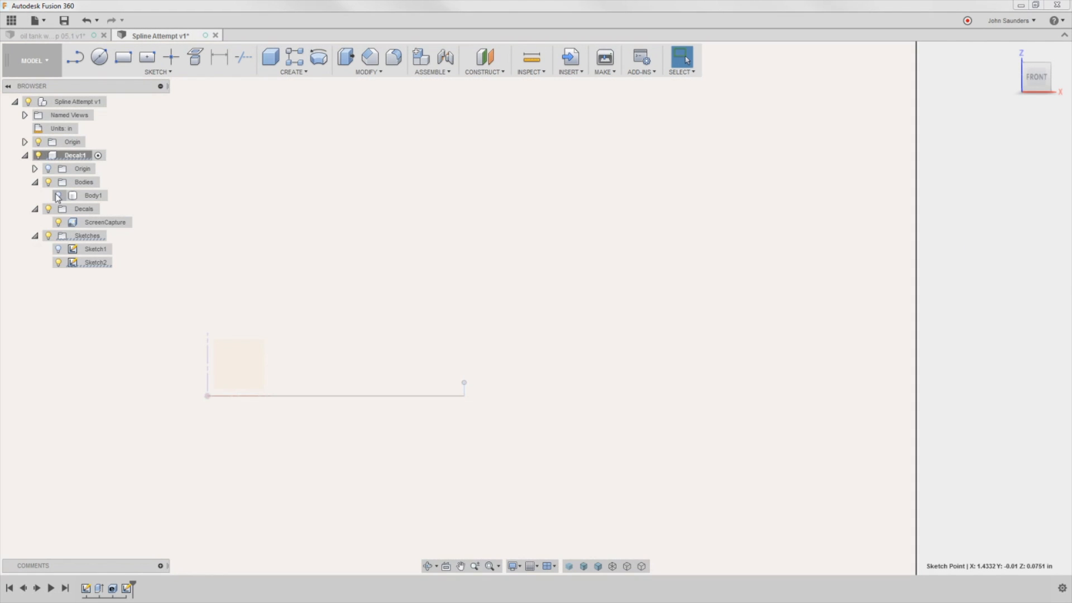
{"action": "left_click", "coordinate": [58, 196]}
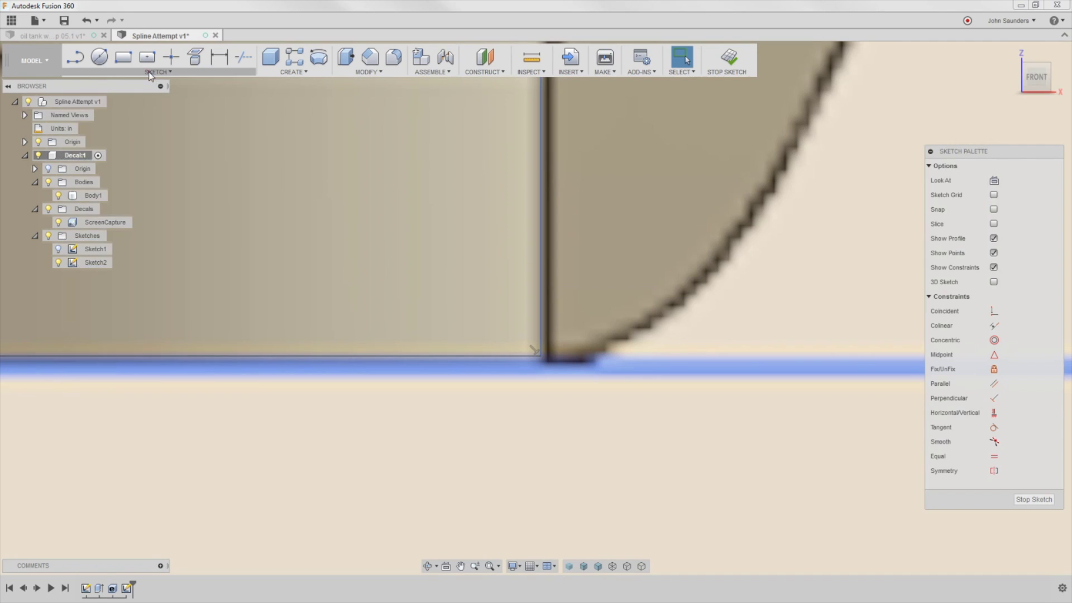
Begin a spline at the profile's bottom corner, then end the spline command
{"action": "left_click", "coordinate": [151, 71]}
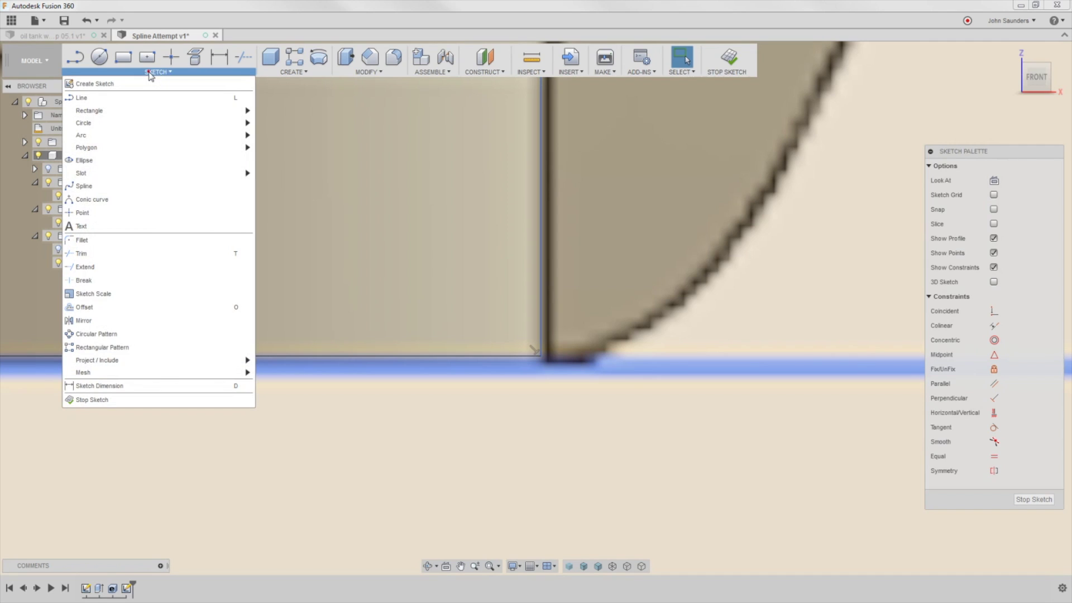
{"action": "left_click", "coordinate": [141, 188]}
{"action": "left_click", "coordinate": [543, 354]}
{"action": "scroll", "coordinate": [676, 354], "scroll_direction": "down", "scroll_amount": 2}
{"action": "scroll", "coordinate": [551, 450], "scroll_direction": "down", "scroll_amount": 2}
{"action": "scroll", "coordinate": [471, 438], "scroll_direction": "down", "scroll_amount": 1}
{"action": "scroll", "coordinate": [470, 439], "scroll_direction": "down", "scroll_amount": 1}
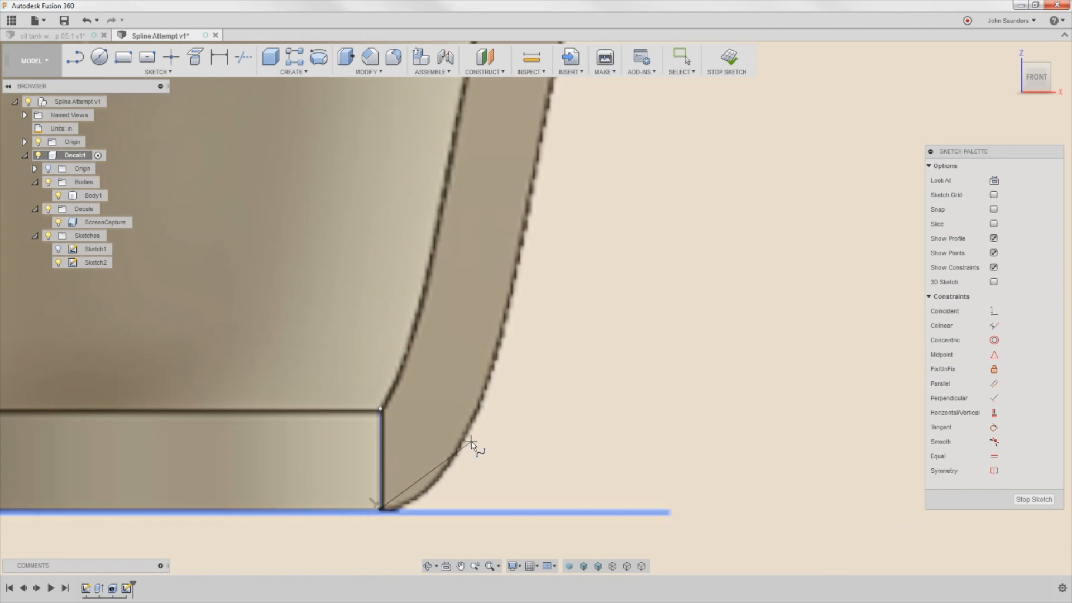
{"action": "scroll", "coordinate": [470, 448], "scroll_direction": "down", "scroll_amount": 1}
{"action": "scroll", "coordinate": [444, 488], "scroll_direction": "up", "scroll_amount": 1}
{"action": "scroll", "coordinate": [457, 486], "scroll_direction": "up", "scroll_amount": 1}
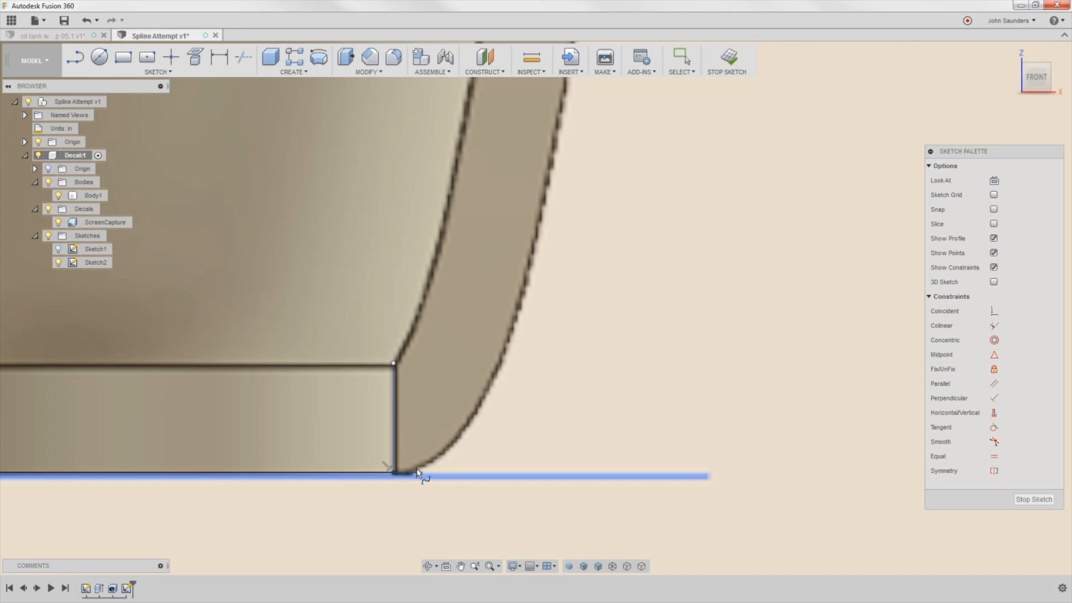
{"action": "scroll", "coordinate": [418, 474], "scroll_direction": "down", "scroll_amount": 2}
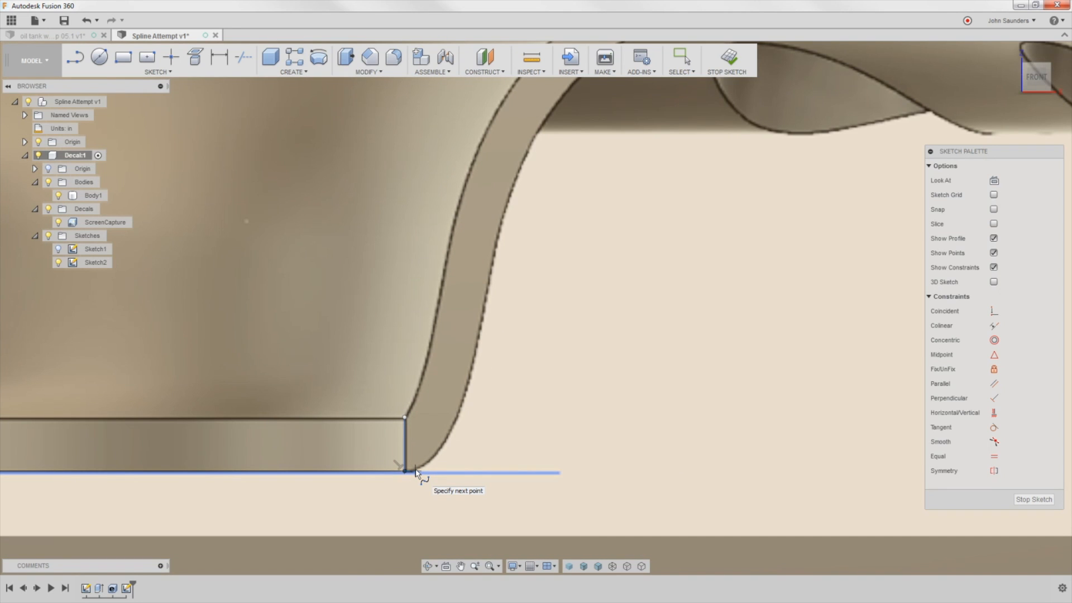
{"action": "key", "text": "Escape"}
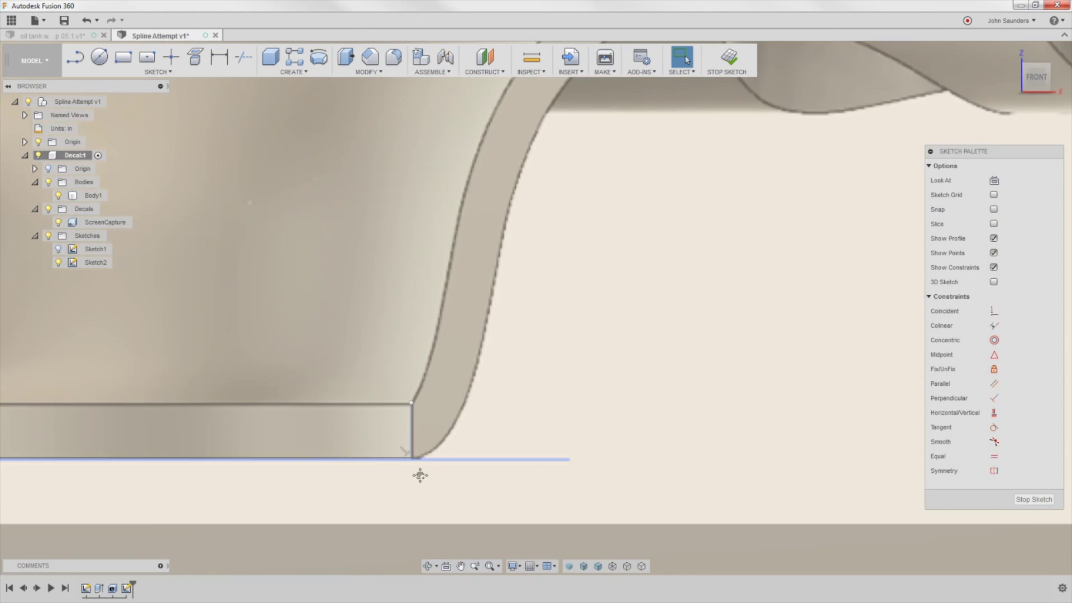
Bring the profile's upper curve into view and reopen the sketch tools list
{"action": "middle_click_drag", "start_coordinate": [461, 391], "coordinate": [421, 458]}
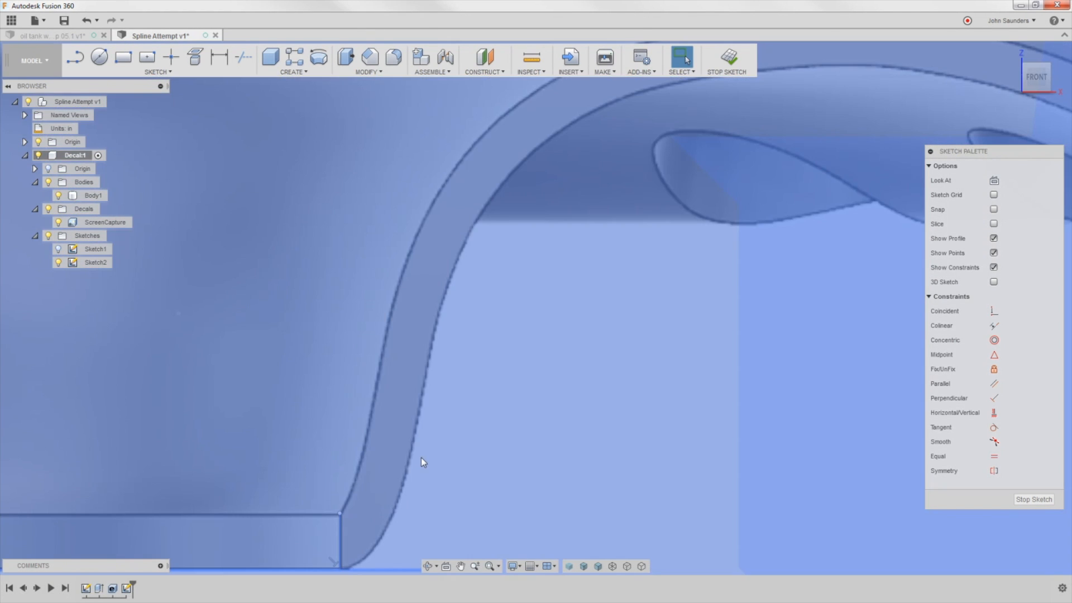
{"action": "scroll", "coordinate": [413, 463], "scroll_direction": "down", "scroll_amount": 2}
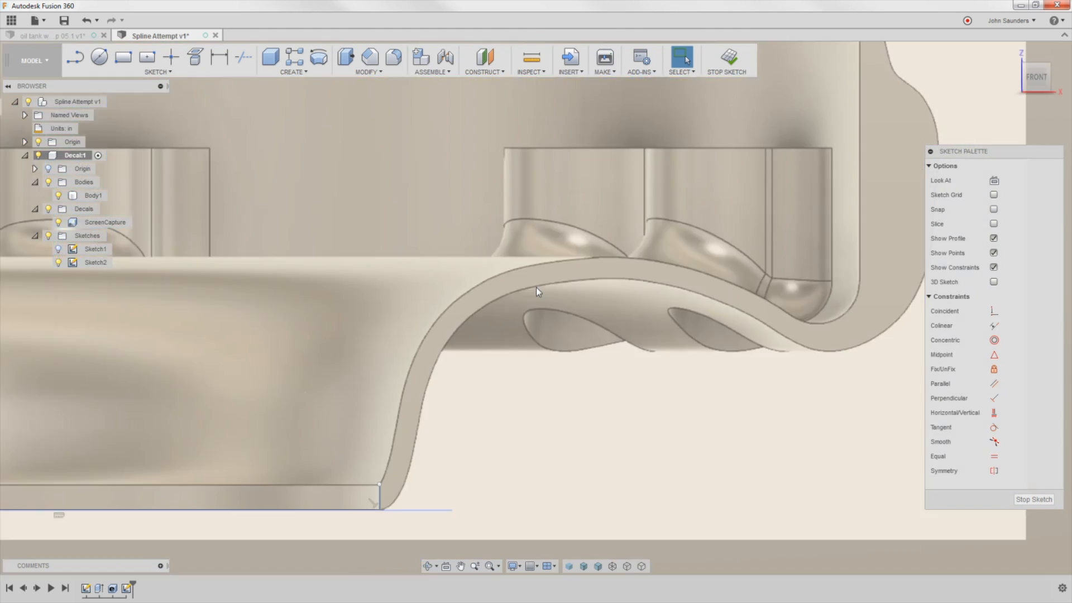
{"action": "scroll", "coordinate": [518, 309], "scroll_direction": "up", "scroll_amount": 1}
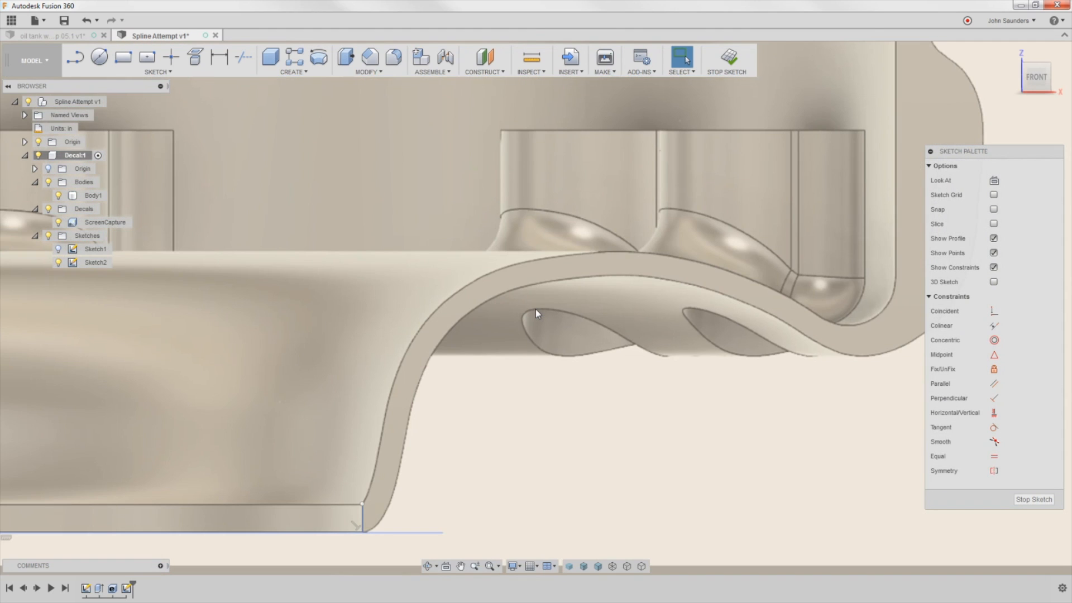
{"action": "left_click", "coordinate": [157, 71]}
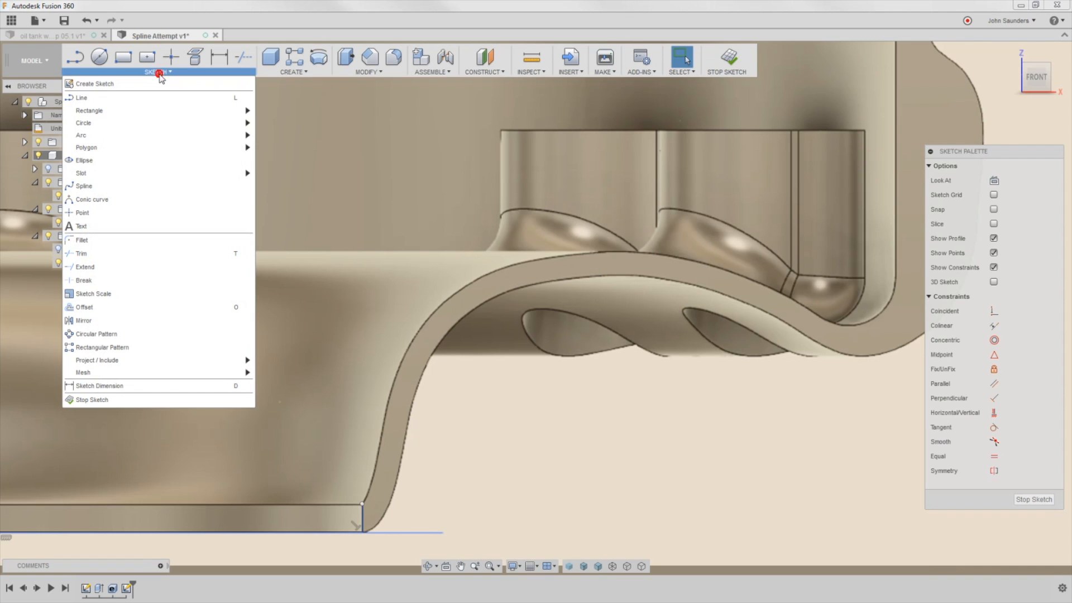
Start a spline at the bottom corner, place points up the curved edge, and undo a misplaced point
{"action": "left_click", "coordinate": [178, 185]}
{"action": "scroll", "coordinate": [359, 505], "scroll_direction": "up", "scroll_amount": 2}
{"action": "scroll", "coordinate": [357, 508], "scroll_direction": "up", "scroll_amount": 1}
{"action": "scroll", "coordinate": [329, 443], "scroll_direction": "up", "scroll_amount": 2}
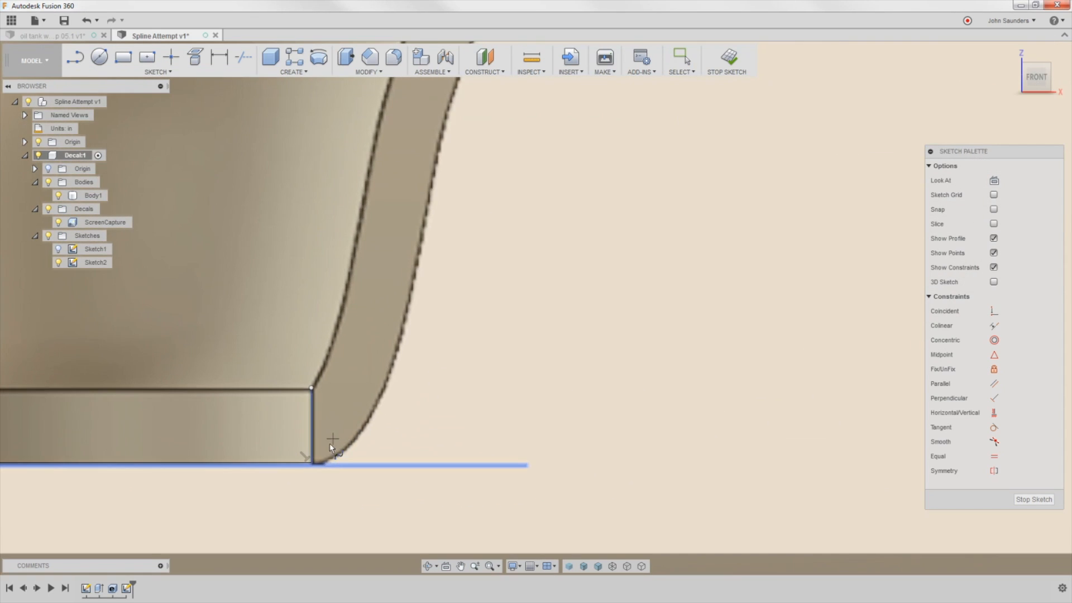
{"action": "scroll", "coordinate": [311, 474], "scroll_direction": "up", "scroll_amount": 1}
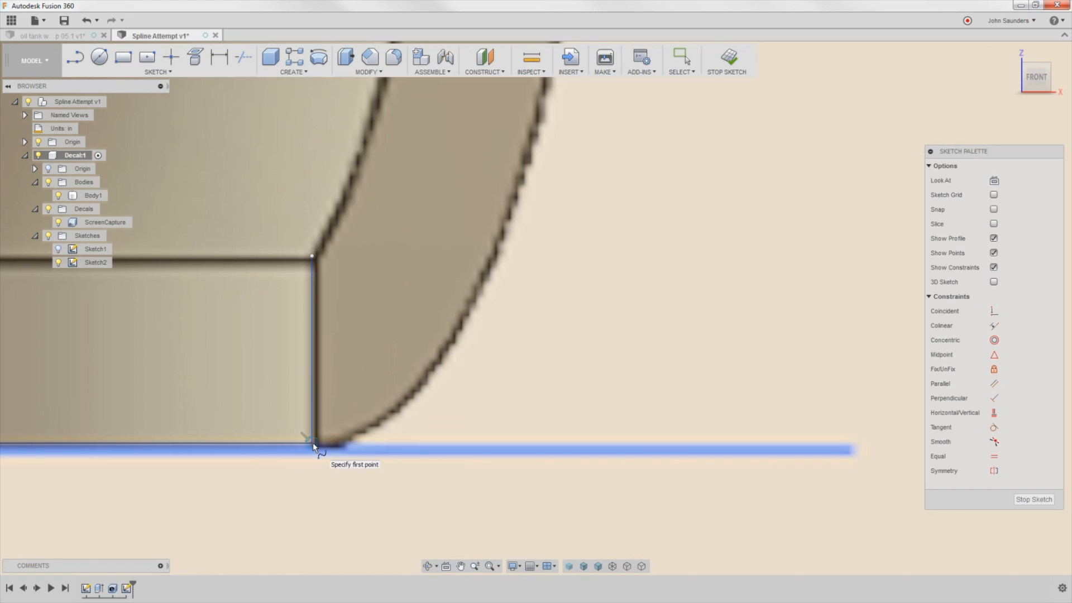
{"action": "scroll", "coordinate": [316, 448], "scroll_direction": "down", "scroll_amount": 1}
{"action": "scroll", "coordinate": [419, 452], "scroll_direction": "down", "scroll_amount": 1}
{"action": "scroll", "coordinate": [394, 485], "scroll_direction": "down", "scroll_amount": 1}
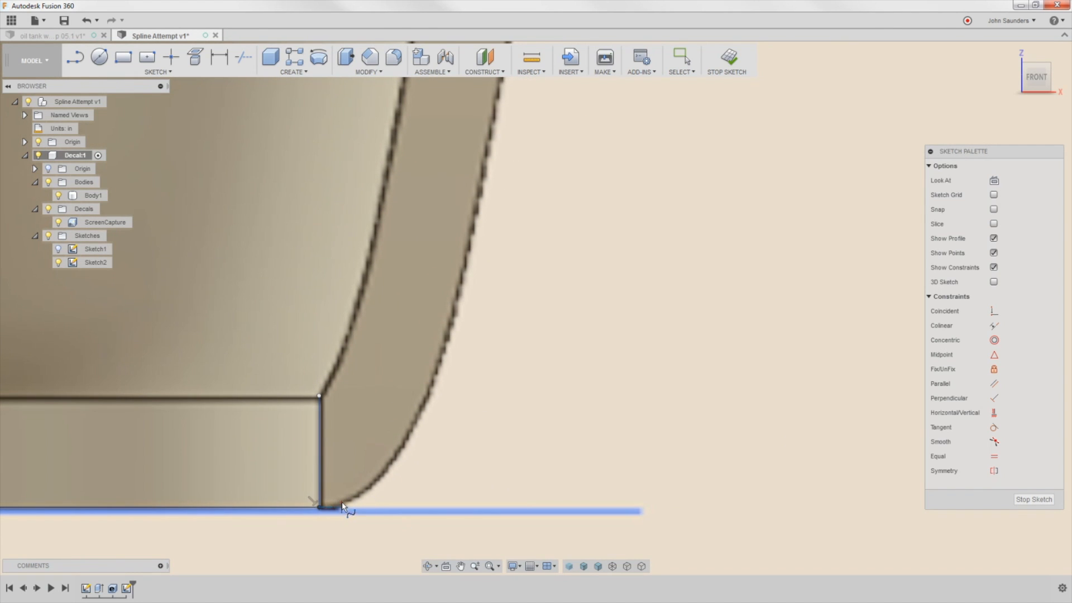
{"action": "left_click", "coordinate": [377, 490]}
{"action": "left_click", "coordinate": [417, 426]}
{"action": "mouse_move", "coordinate": [435, 390]}
{"action": "middle_mouse_down"}
{"action": "mouse_move", "coordinate": [467, 363]}
{"action": "mouse_move", "coordinate": [400, 522]}
{"action": "mouse_move", "coordinate": [402, 364]}
{"action": "middle_mouse_up"}
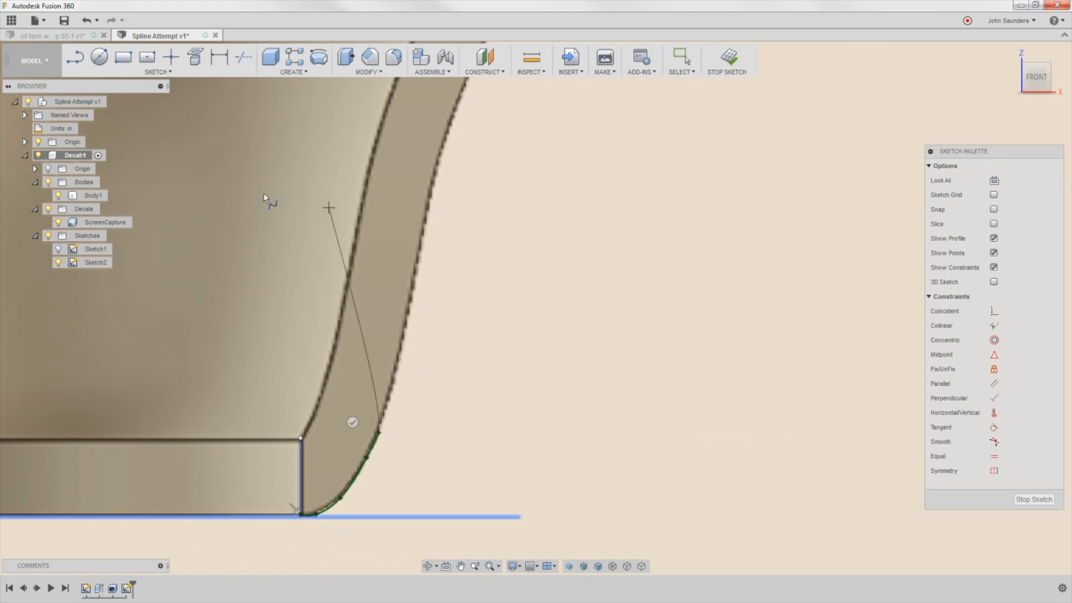
{"action": "left_click", "coordinate": [250, 157]}
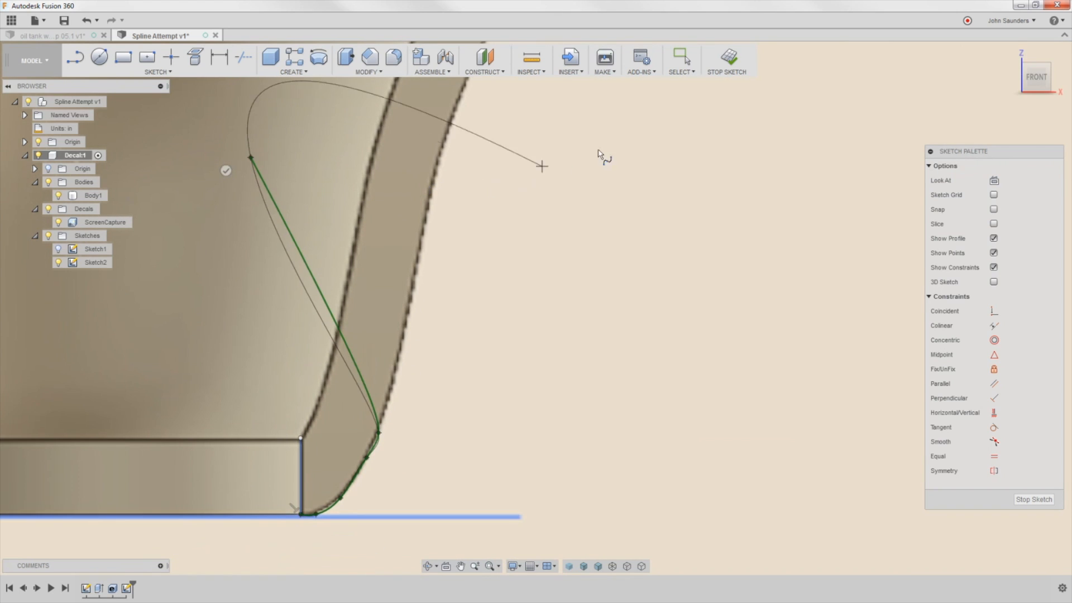
{"action": "key", "text": "ctrl+z"}
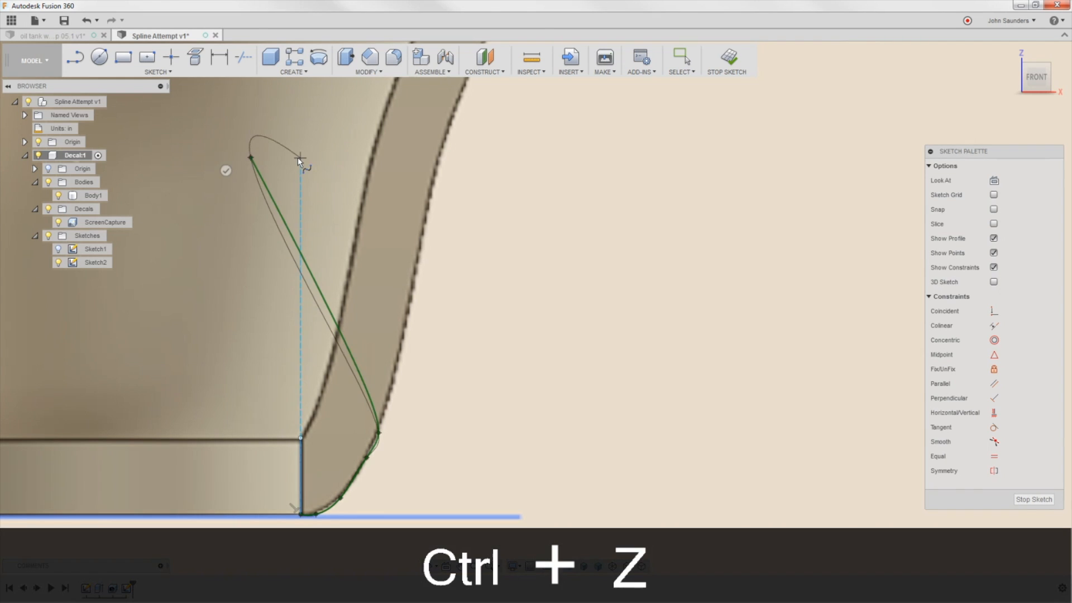
{"action": "key", "text": "ctrl+z"}
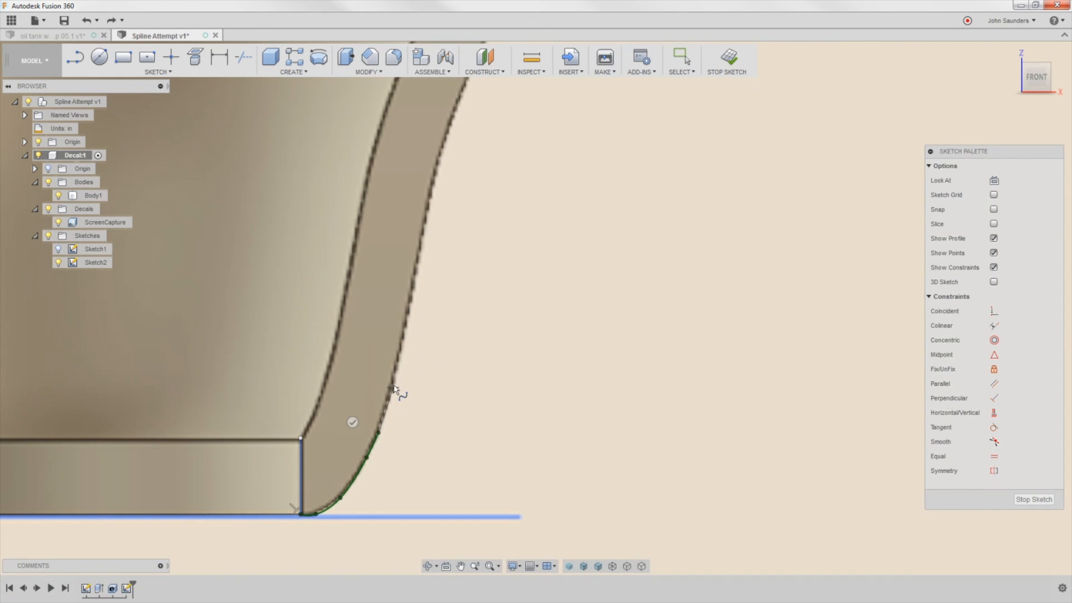
Continue the spline up the lower curve and onto the upper arc of the profile
{"action": "middle_click_drag", "start_coordinate": [394, 389], "coordinate": [381, 374], "text": "shift"}
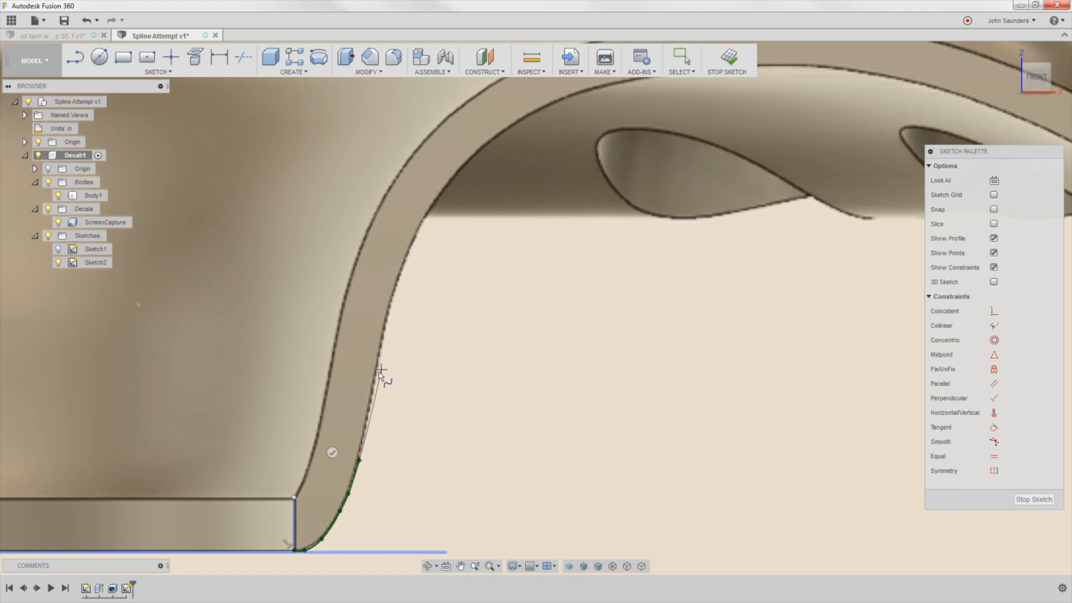
{"action": "left_click", "coordinate": [378, 374]}
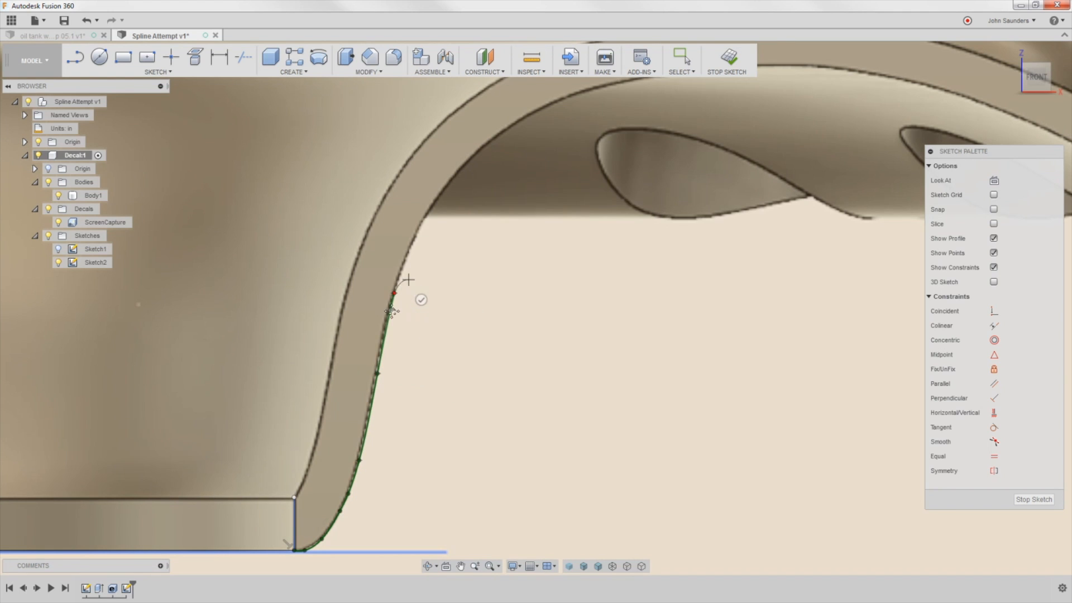
{"action": "middle_click_drag", "start_coordinate": [394, 293], "coordinate": [331, 385], "text": "shift"}
{"action": "left_click", "coordinate": [328, 370]}
{"action": "left_click", "coordinate": [372, 313]}
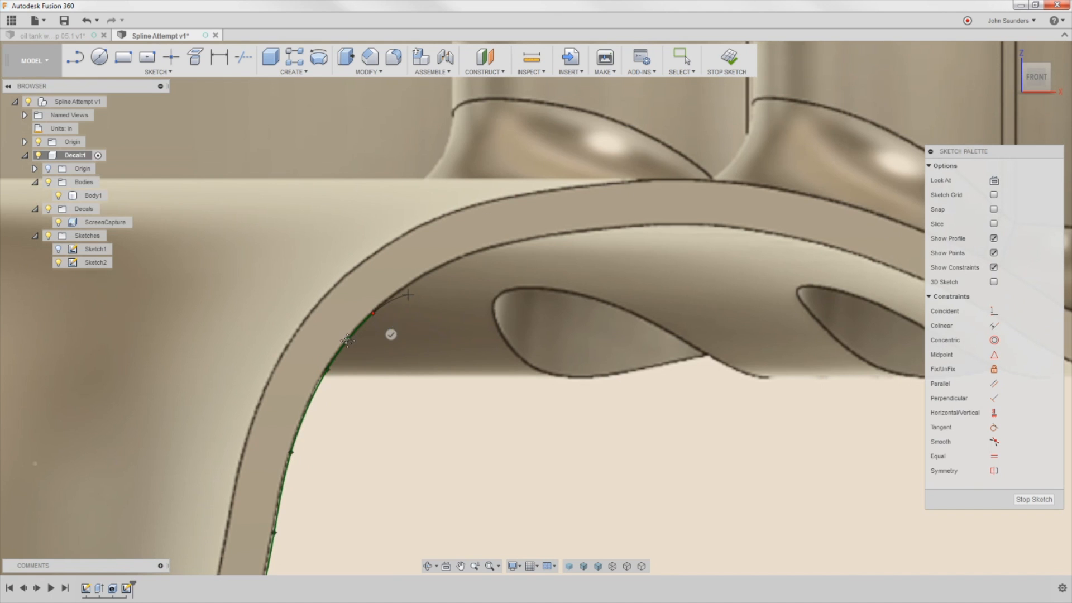
{"action": "middle_click_drag", "start_coordinate": [408, 293], "coordinate": [287, 383]}
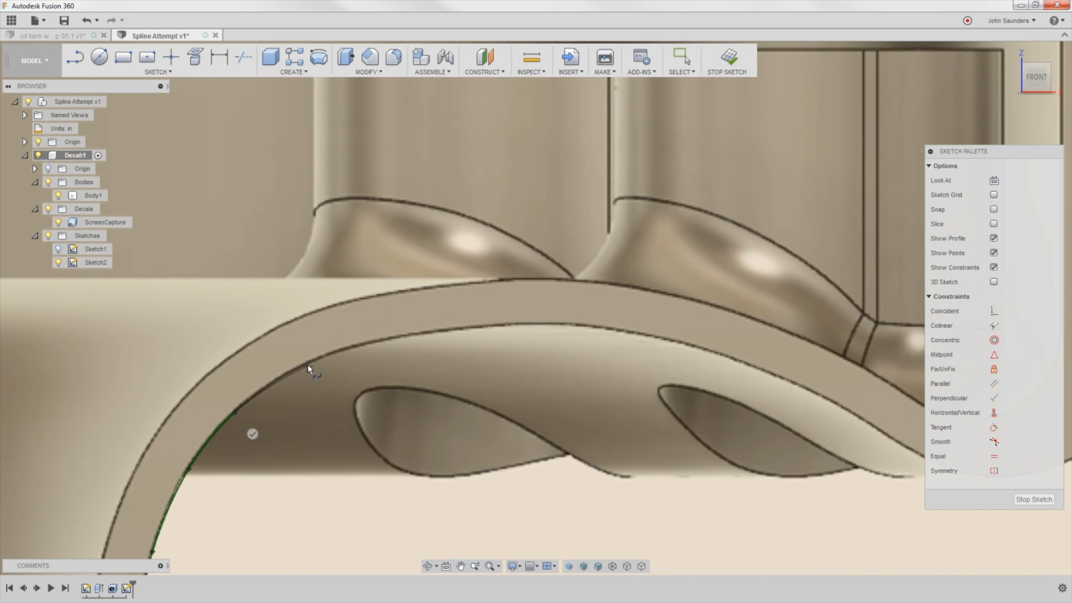
{"action": "left_click", "coordinate": [307, 362]}
{"action": "scroll", "coordinate": [349, 352], "scroll_direction": "up", "scroll_amount": 3}
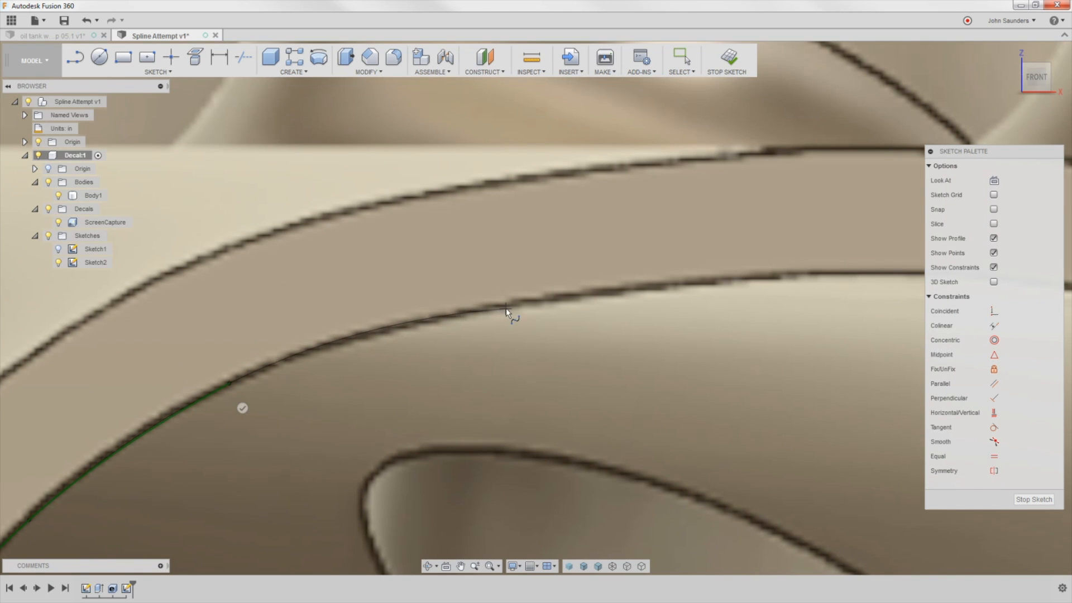
{"action": "scroll", "coordinate": [511, 307], "scroll_direction": "down", "scroll_amount": 4}
{"action": "middle_click_drag", "start_coordinate": [561, 336], "coordinate": [334, 347]}
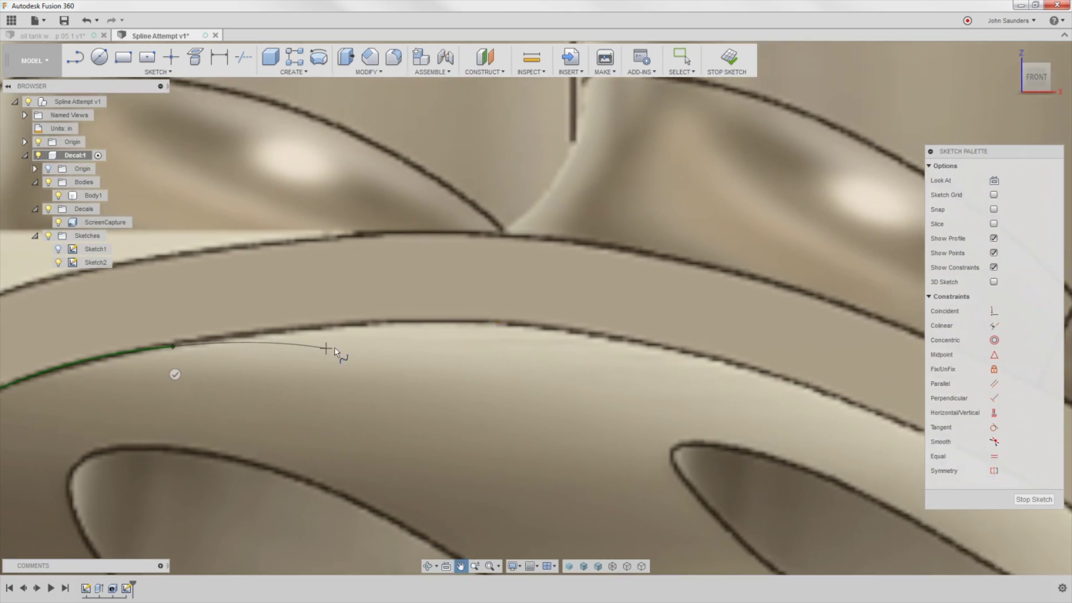
{"action": "left_click", "coordinate": [403, 324]}
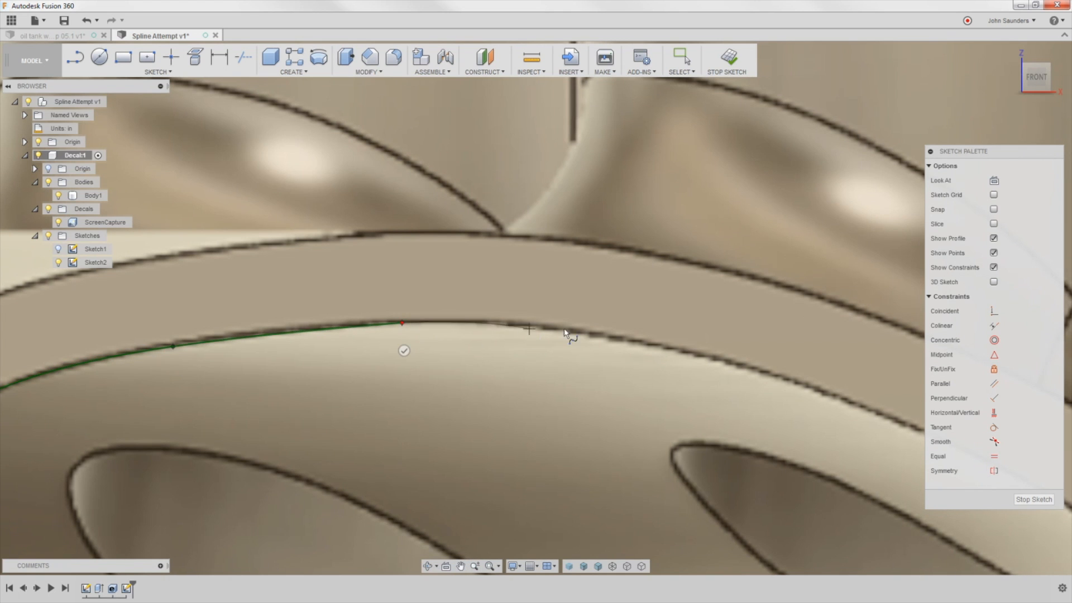
{"action": "left_click", "coordinate": [608, 338]}
{"action": "scroll", "coordinate": [611, 344], "scroll_direction": "down", "scroll_amount": 3}
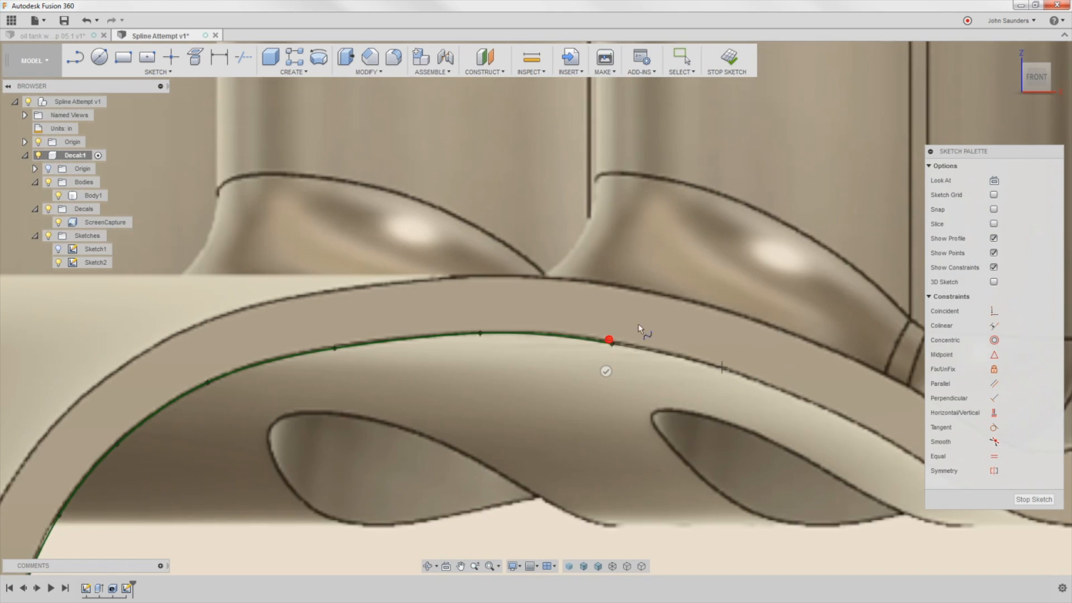
{"action": "scroll", "coordinate": [607, 352], "scroll_direction": "up", "scroll_amount": 3}
Trace the spline along the descending curve and the lower decal edge
{"action": "middle_click_drag", "start_coordinate": [608, 352], "coordinate": [438, 303]}
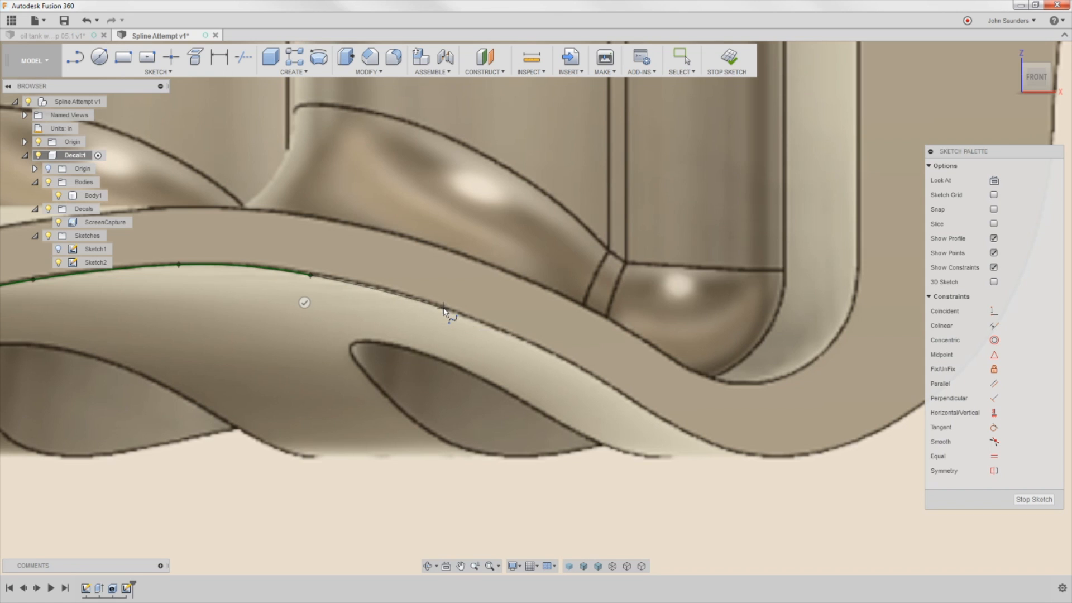
{"action": "left_click", "coordinate": [444, 310]}
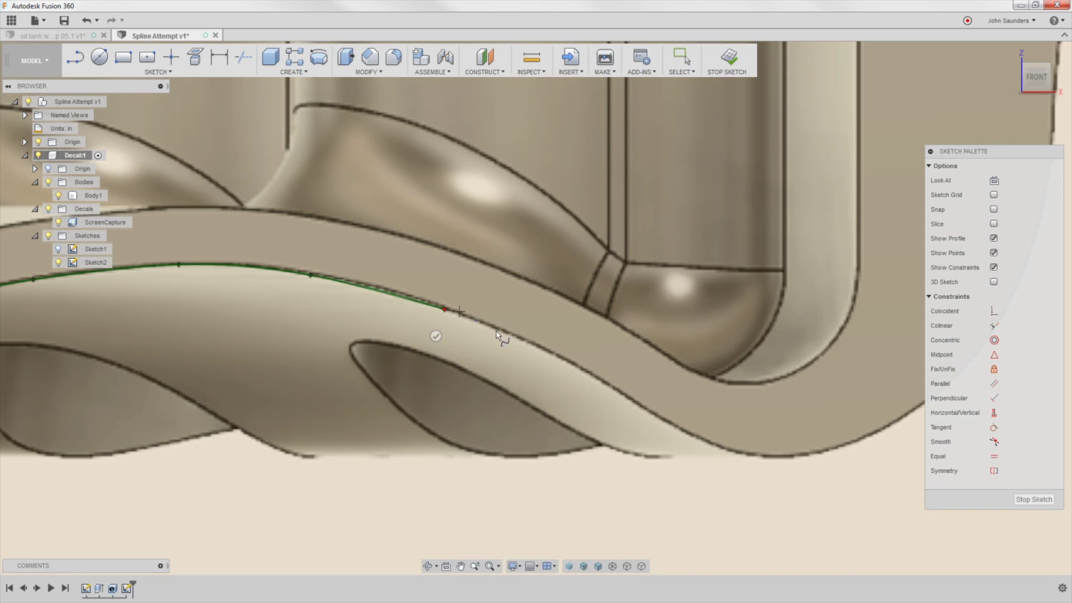
{"action": "left_click", "coordinate": [531, 344]}
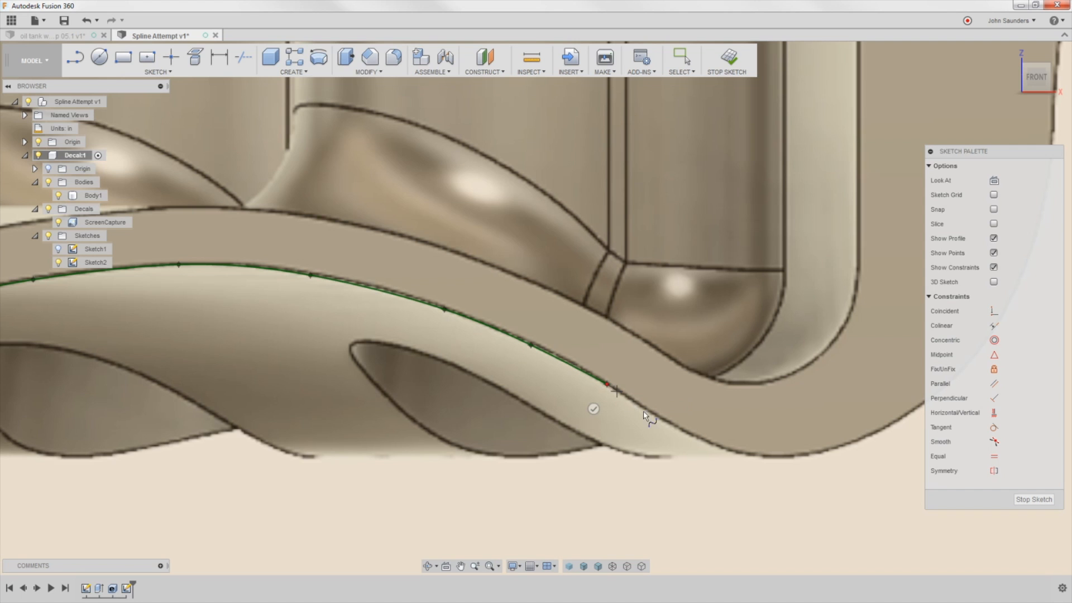
{"action": "left_click", "coordinate": [608, 383]}
{"action": "scroll", "coordinate": [662, 422], "scroll_direction": "up", "scroll_amount": 3}
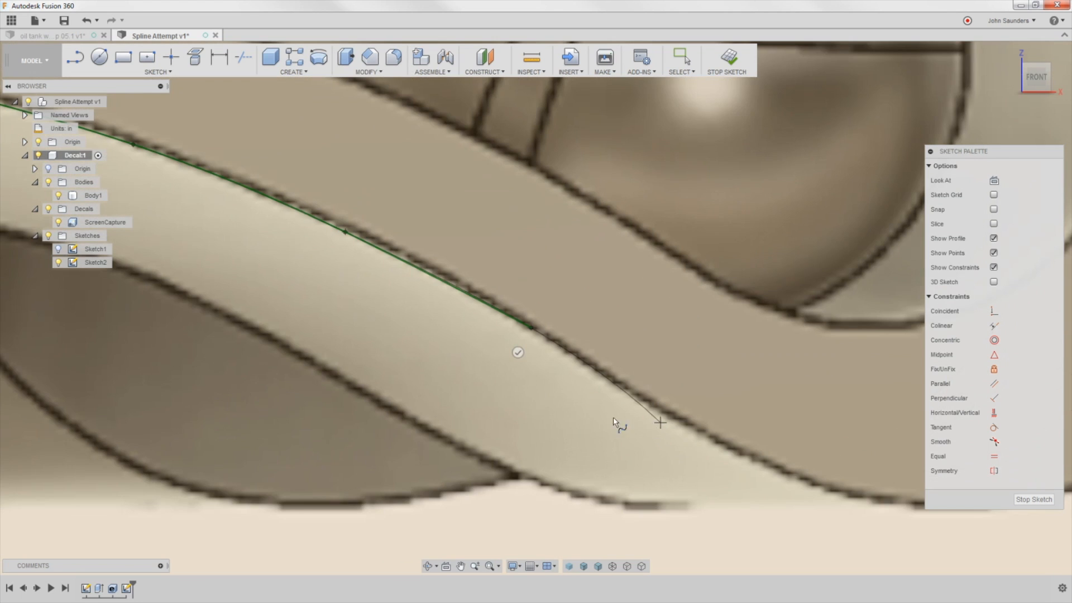
{"action": "middle_click_drag", "start_coordinate": [613, 417], "coordinate": [445, 361]}
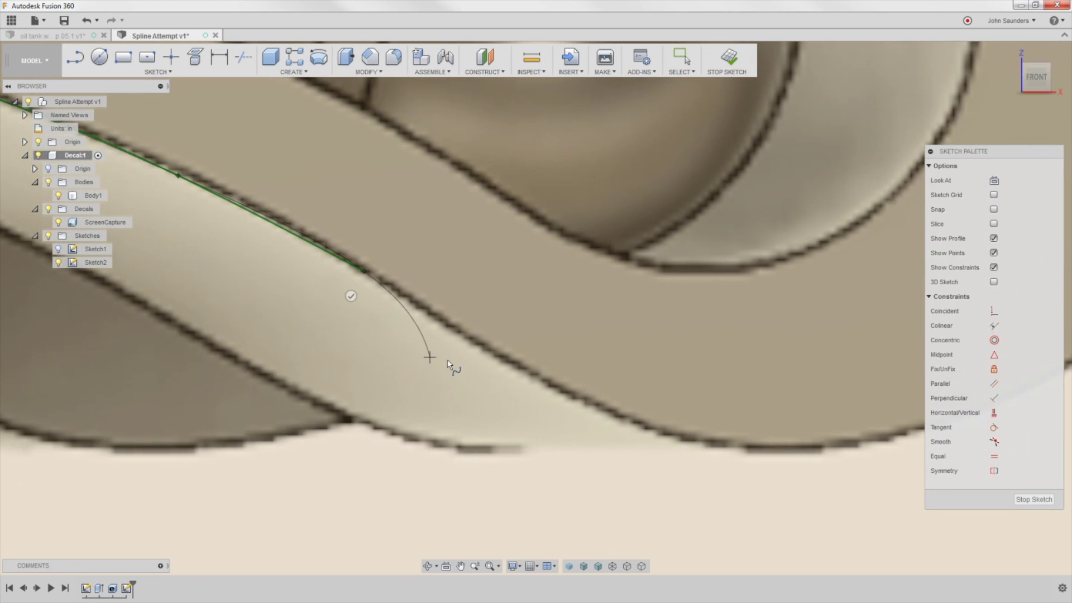
{"action": "left_click", "coordinate": [442, 324]}
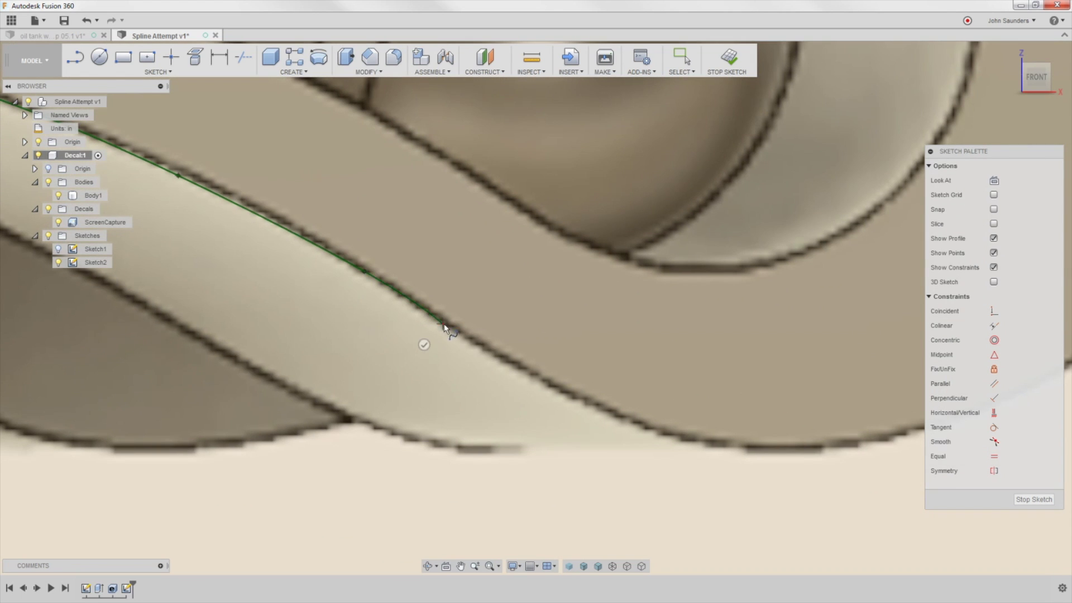
{"action": "left_click", "coordinate": [547, 384]}
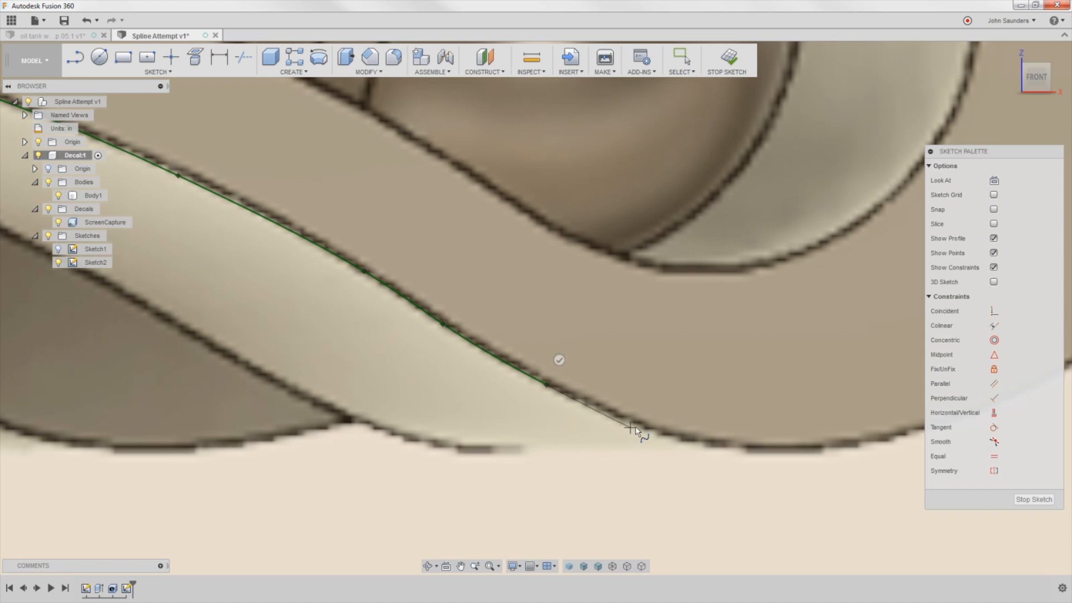
{"action": "left_click", "coordinate": [639, 425]}
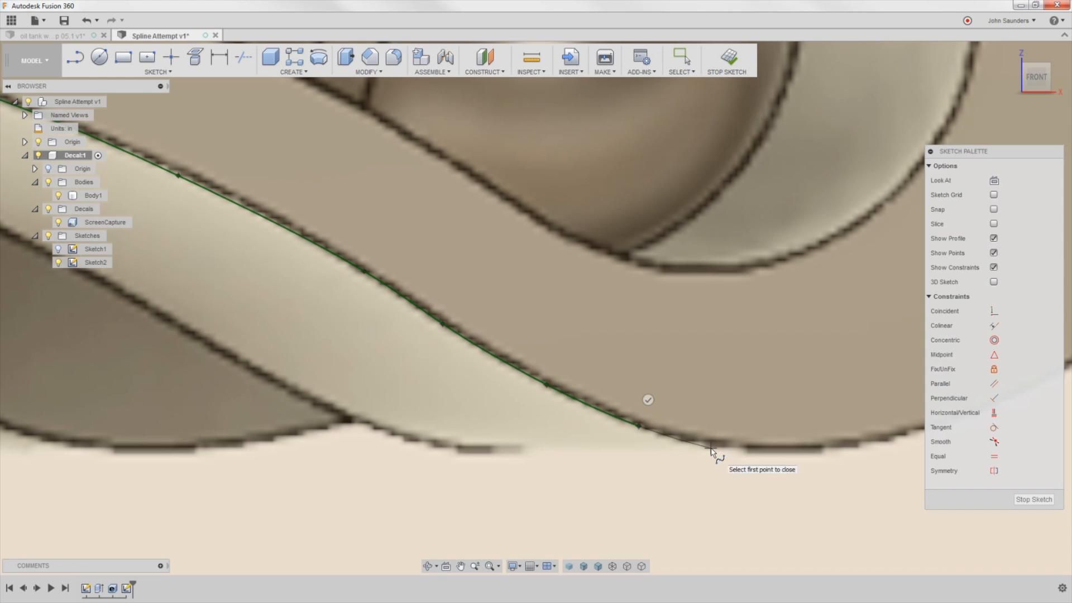
{"action": "left_click", "coordinate": [710, 449]}
Carry the spline around the bottom and up the tank's outer side toward the shoulder
{"action": "middle_click_drag", "start_coordinate": [765, 455], "coordinate": [494, 465]}
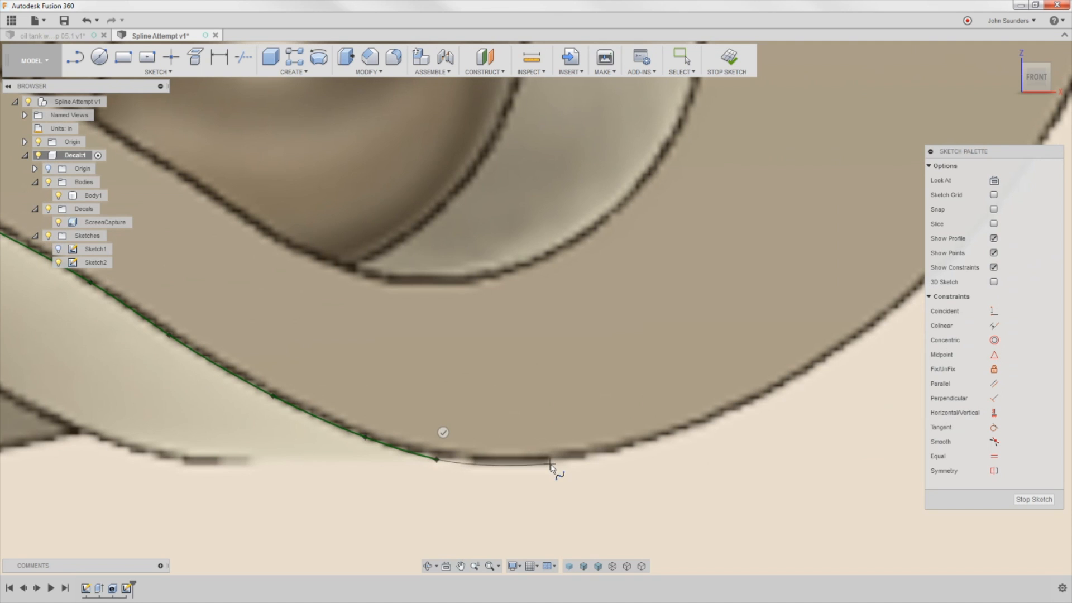
{"action": "left_click", "coordinate": [553, 465]}
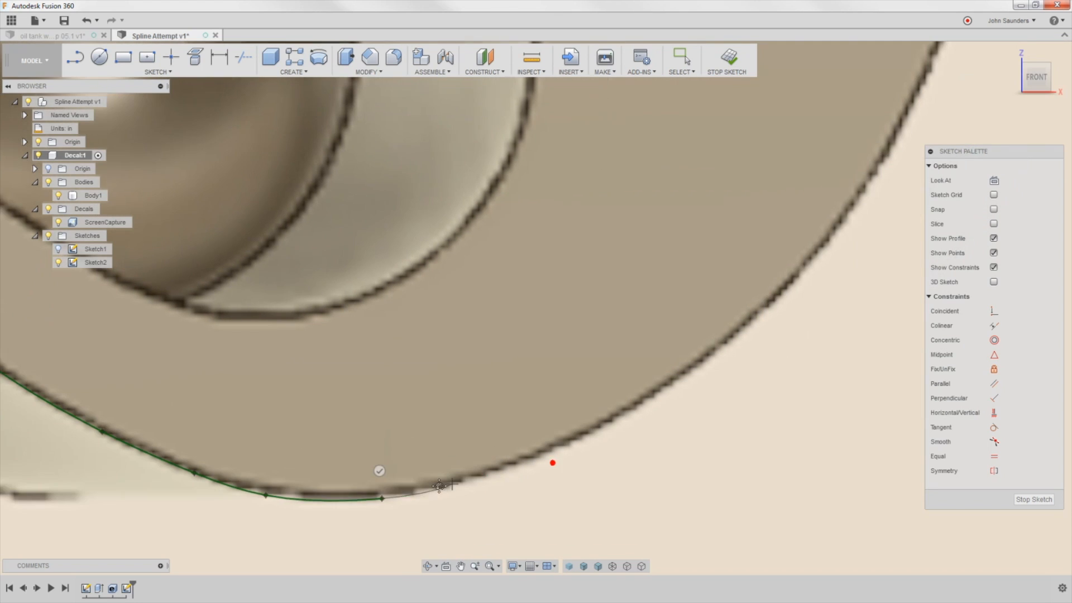
{"action": "middle_click_drag", "start_coordinate": [641, 445], "coordinate": [495, 476]}
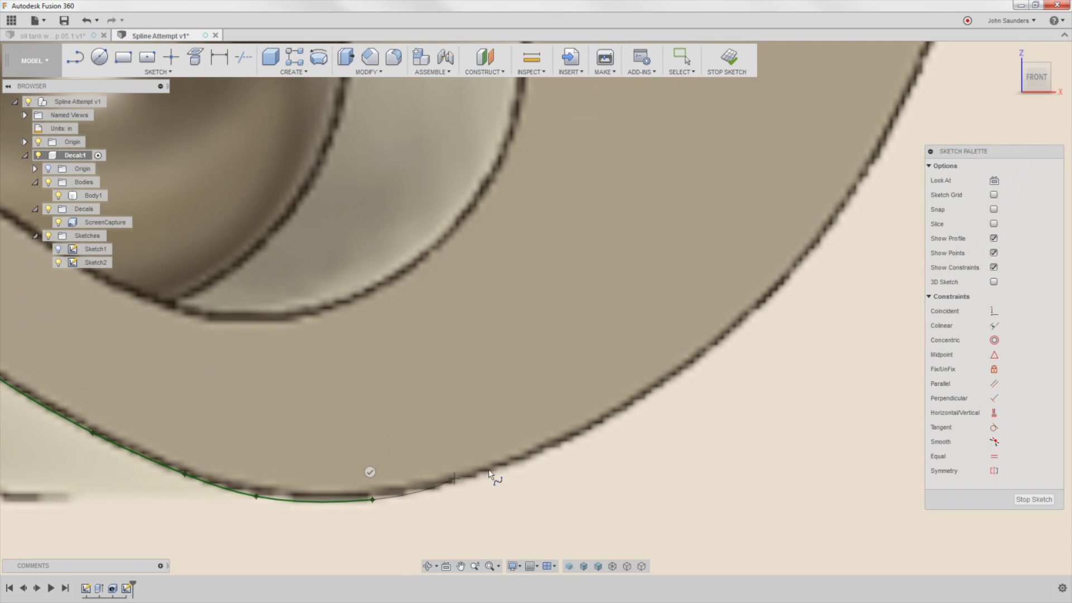
{"action": "left_click", "coordinate": [531, 459]}
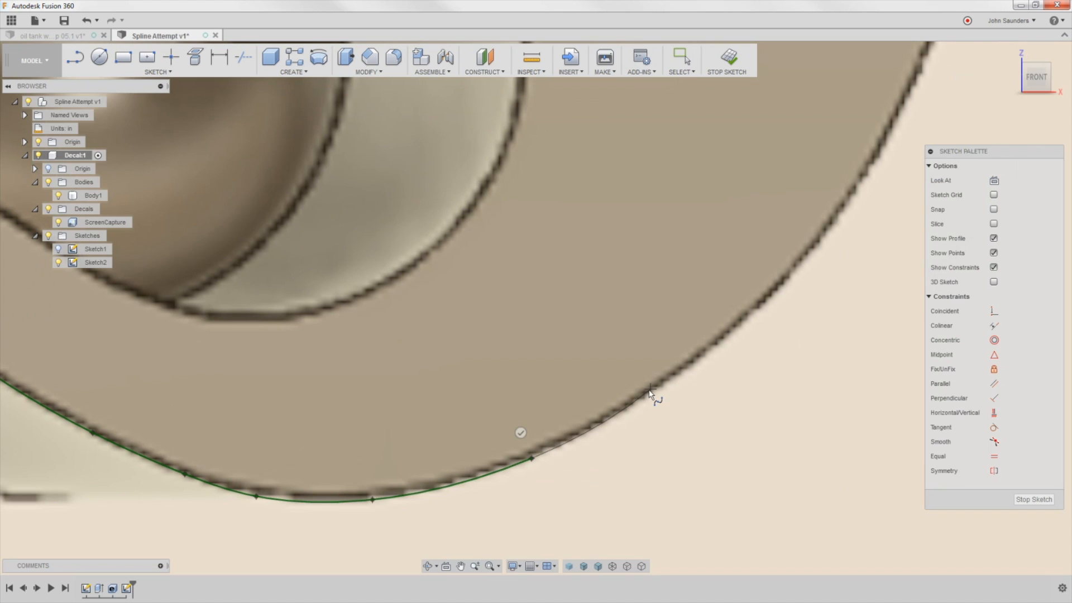
{"action": "scroll", "coordinate": [650, 395], "scroll_direction": "up", "scroll_amount": 3}
{"action": "left_click", "coordinate": [493, 470]}
{"action": "left_click", "coordinate": [589, 356]}
{"action": "scroll", "coordinate": [541, 427], "scroll_direction": "up", "scroll_amount": 1}
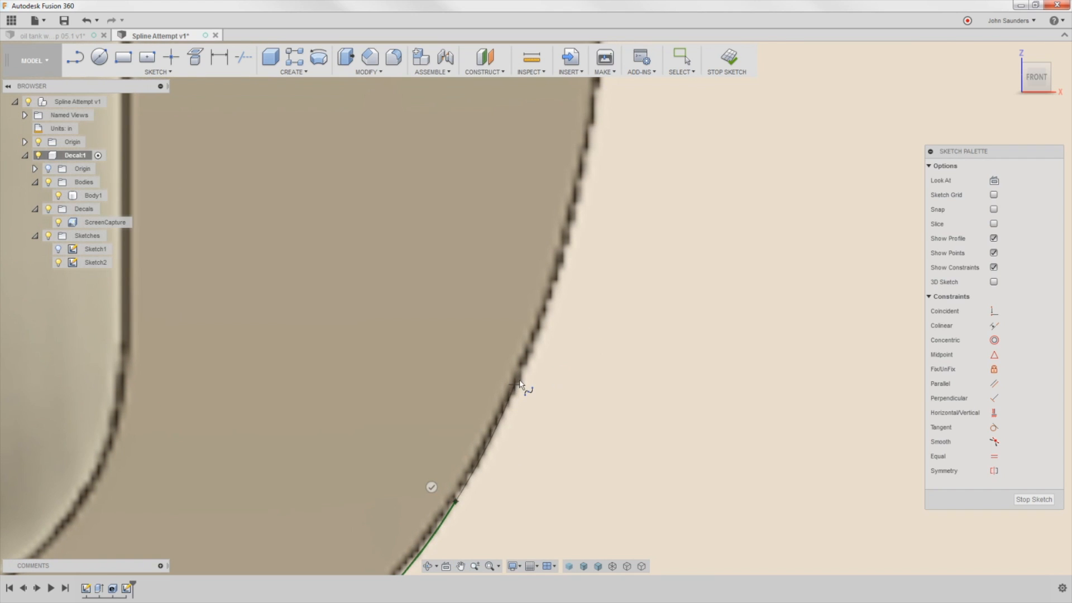
{"action": "scroll", "coordinate": [522, 375], "scroll_direction": "down", "scroll_amount": 1}
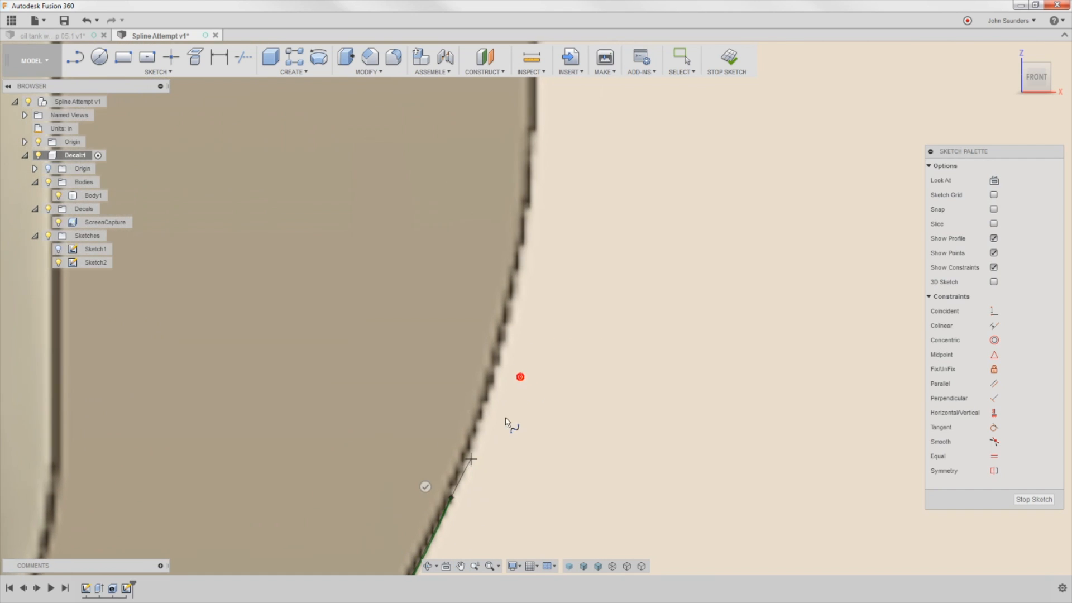
{"action": "scroll", "coordinate": [499, 385], "scroll_direction": "up", "scroll_amount": 1}
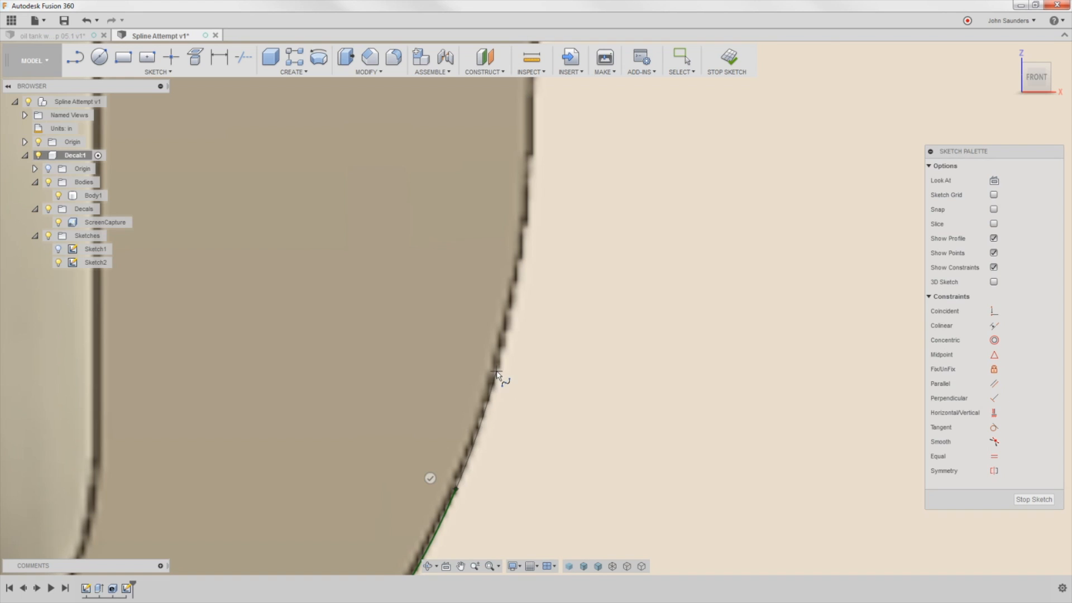
{"action": "scroll", "coordinate": [497, 374], "scroll_direction": "down", "scroll_amount": 1}
{"action": "scroll", "coordinate": [494, 375], "scroll_direction": "up", "scroll_amount": 1}
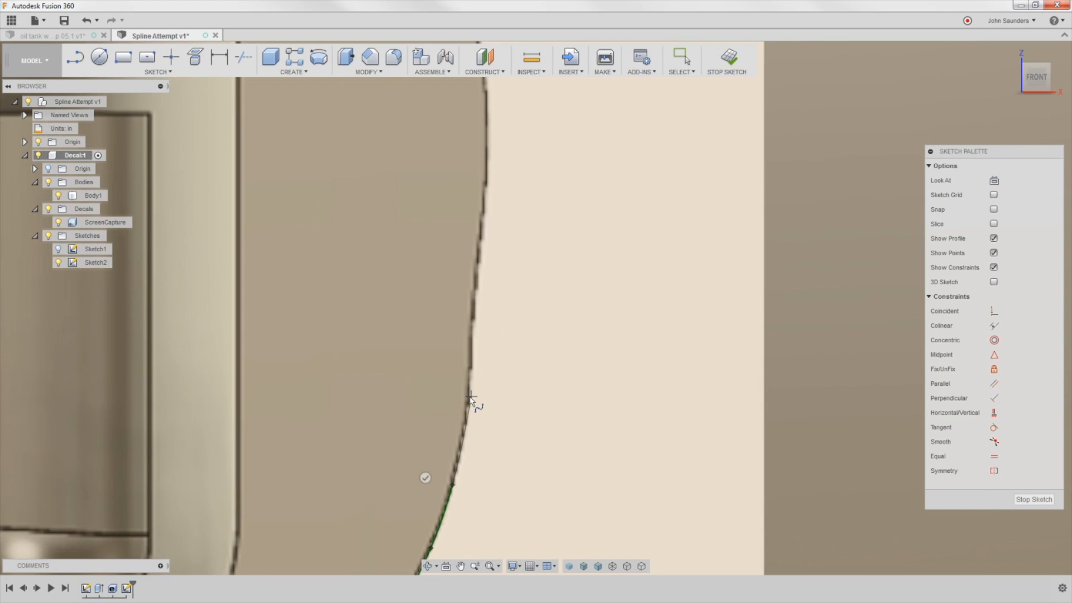
{"action": "left_click", "coordinate": [474, 321]}
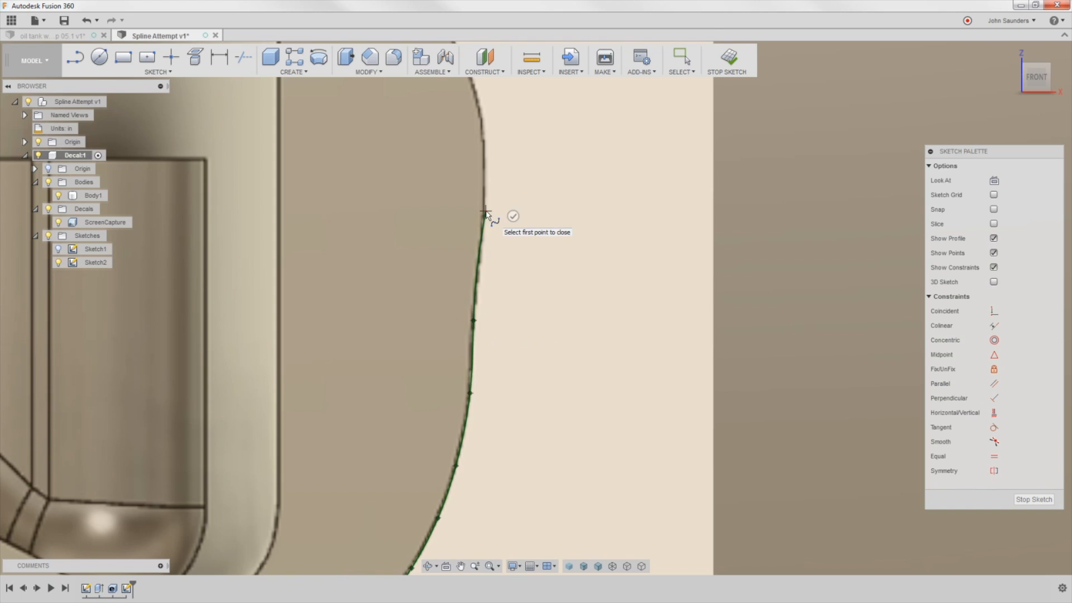
{"action": "scroll", "coordinate": [486, 214], "scroll_direction": "down", "scroll_amount": 2}
{"action": "scroll", "coordinate": [487, 276], "scroll_direction": "up", "scroll_amount": 1}
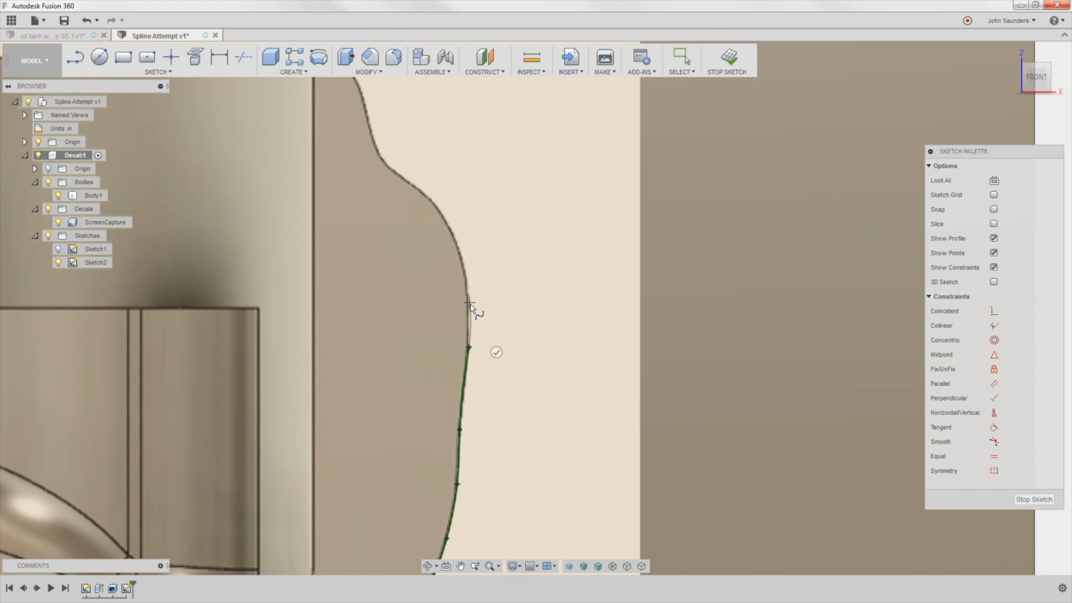
{"action": "left_click", "coordinate": [469, 288]}
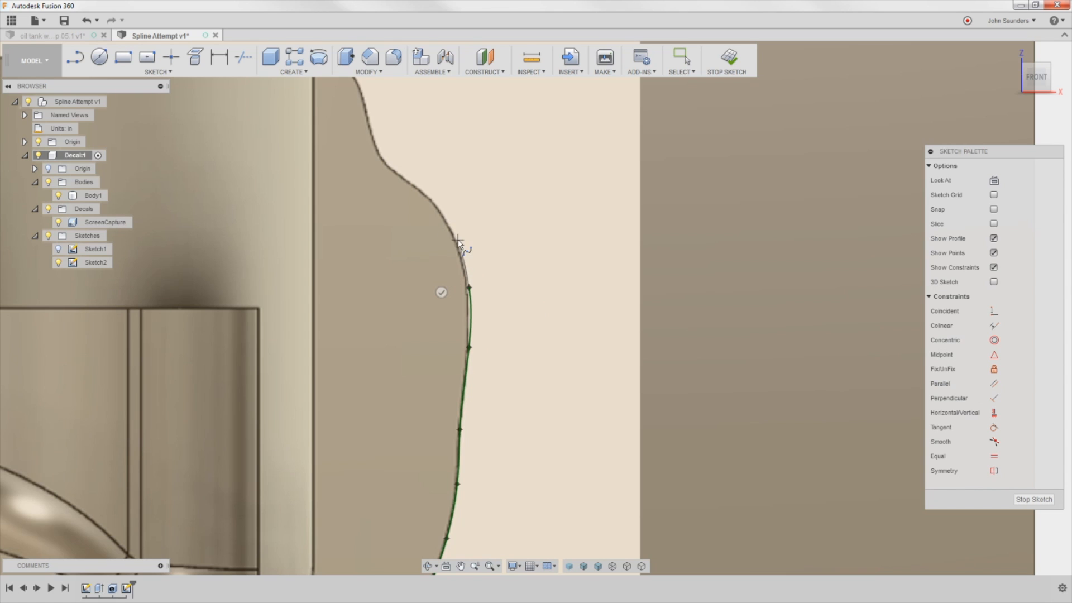
{"action": "left_click", "coordinate": [427, 195]}
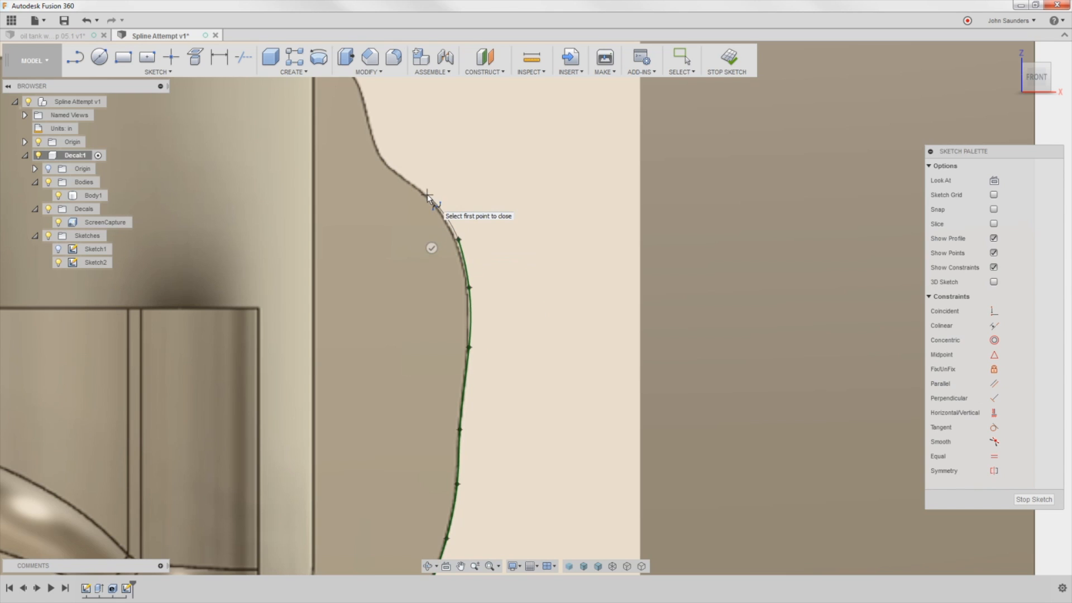
Place spline points over the shoulder onto the neck, discarding a stray preview segment
{"action": "left_click", "coordinate": [426, 192]}
{"action": "scroll", "coordinate": [389, 168], "scroll_direction": "up", "scroll_amount": 3}
{"action": "scroll", "coordinate": [390, 168], "scroll_direction": "up", "scroll_amount": 3}
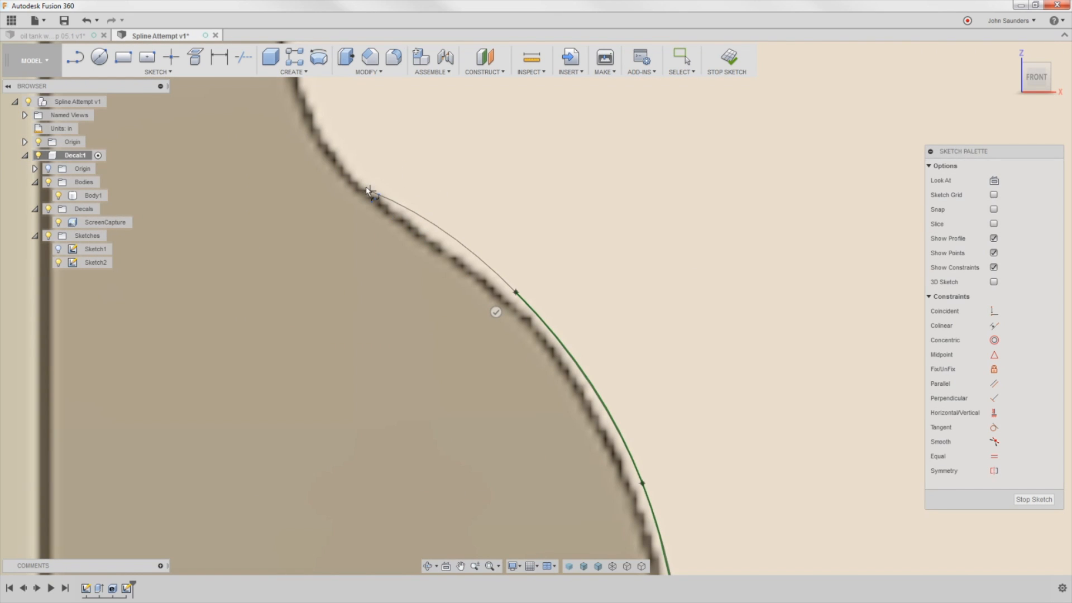
{"action": "left_click", "coordinate": [352, 177]}
{"action": "scroll", "coordinate": [356, 181], "scroll_direction": "down", "scroll_amount": 2}
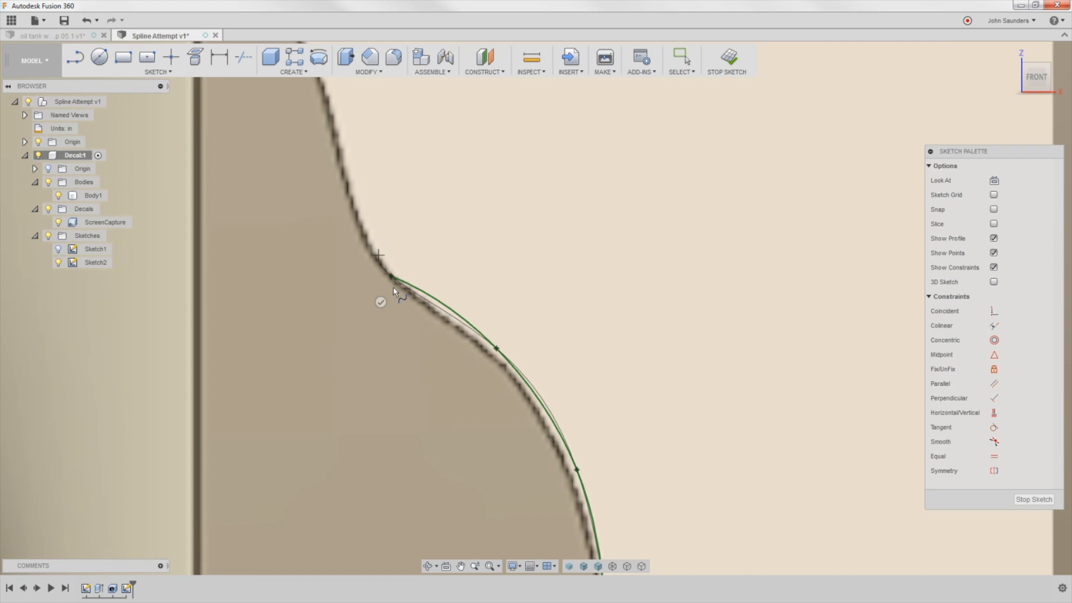
{"action": "scroll", "coordinate": [386, 285], "scroll_direction": "up", "scroll_amount": 3}
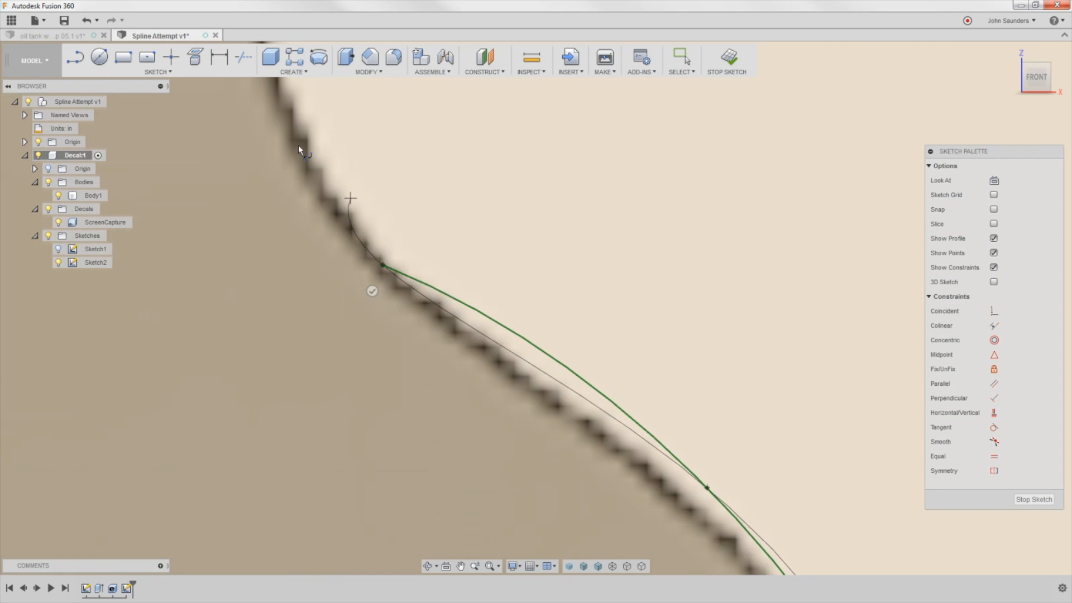
{"action": "scroll", "coordinate": [286, 126], "scroll_direction": "down", "scroll_amount": 2}
{"action": "scroll", "coordinate": [284, 142], "scroll_direction": "down", "scroll_amount": 2}
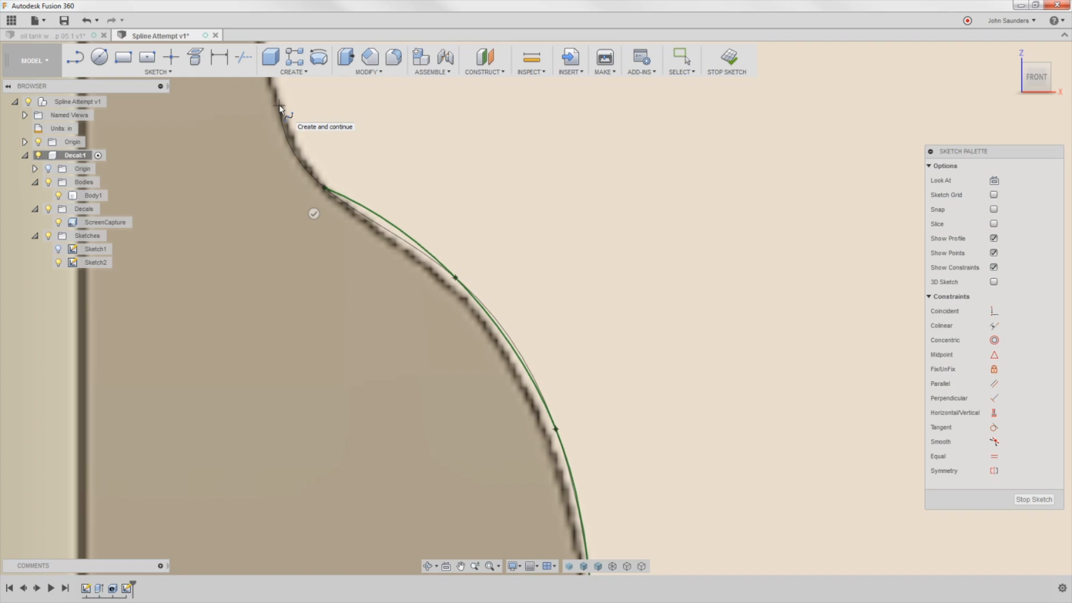
{"action": "key", "text": "Return"}
{"action": "scroll", "coordinate": [281, 135], "scroll_direction": "down", "scroll_amount": 2}
{"action": "scroll", "coordinate": [284, 185], "scroll_direction": "down", "scroll_amount": 2}
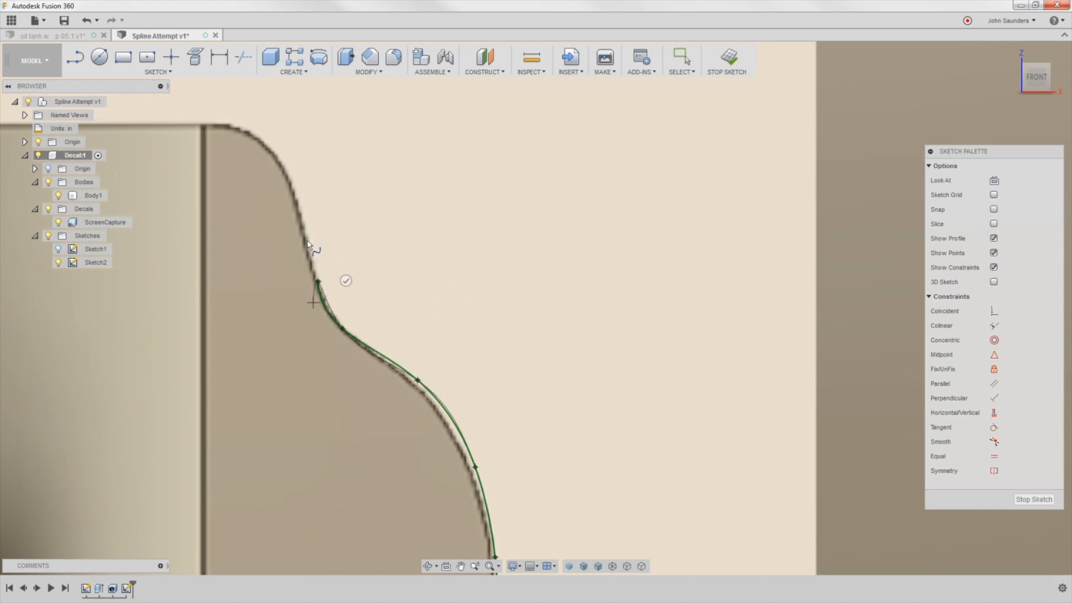
{"action": "left_click", "coordinate": [298, 201]}
Finish the spline up the neck edge to the profile's top corner
{"action": "left_click", "coordinate": [278, 156]}
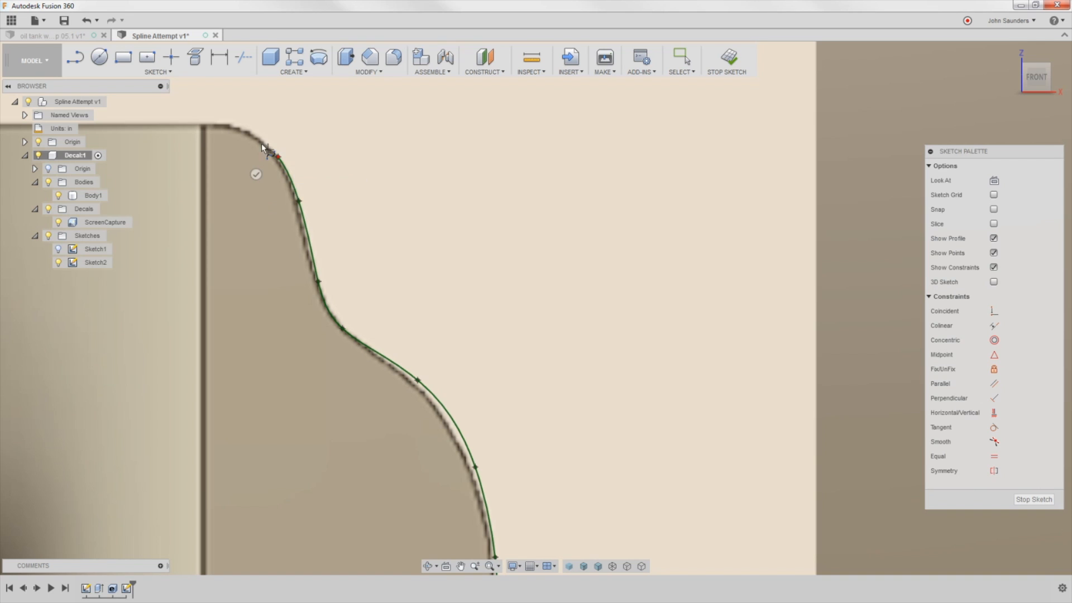
{"action": "left_click", "coordinate": [248, 131]}
{"action": "left_click", "coordinate": [202, 123]}
{"action": "left_click", "coordinate": [200, 123]}
{"action": "scroll", "coordinate": [307, 168], "scroll_direction": "down", "scroll_amount": 3}
{"action": "scroll", "coordinate": [308, 168], "scroll_direction": "down", "scroll_amount": 2}
{"action": "scroll", "coordinate": [307, 168], "scroll_direction": "down", "scroll_amount": 2}
{"action": "scroll", "coordinate": [335, 297], "scroll_direction": "down", "scroll_amount": 2}
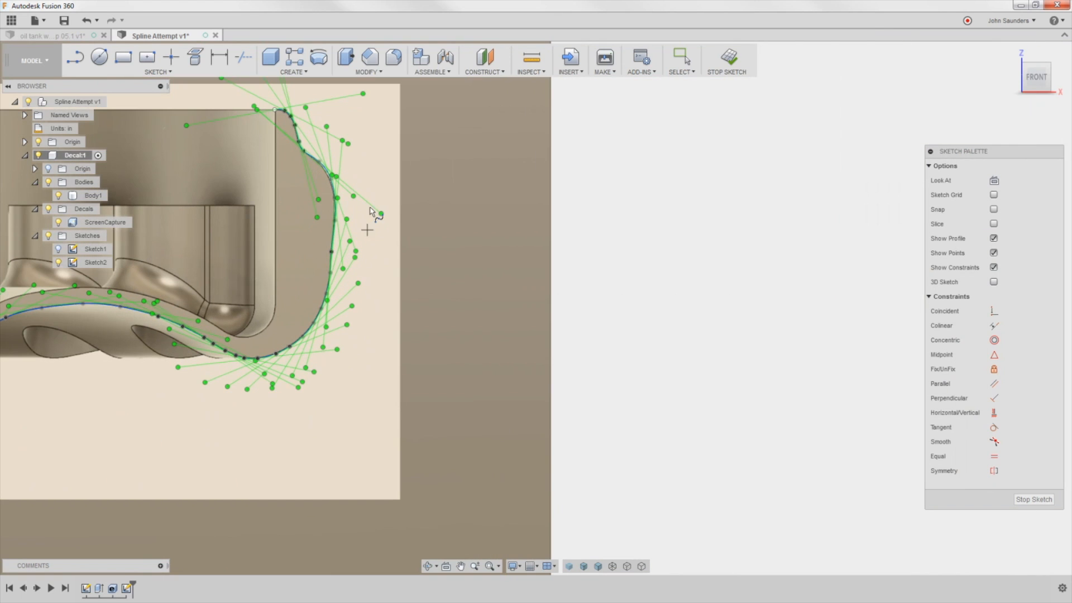
{"action": "scroll", "coordinate": [365, 182], "scroll_direction": "up", "scroll_amount": 3}
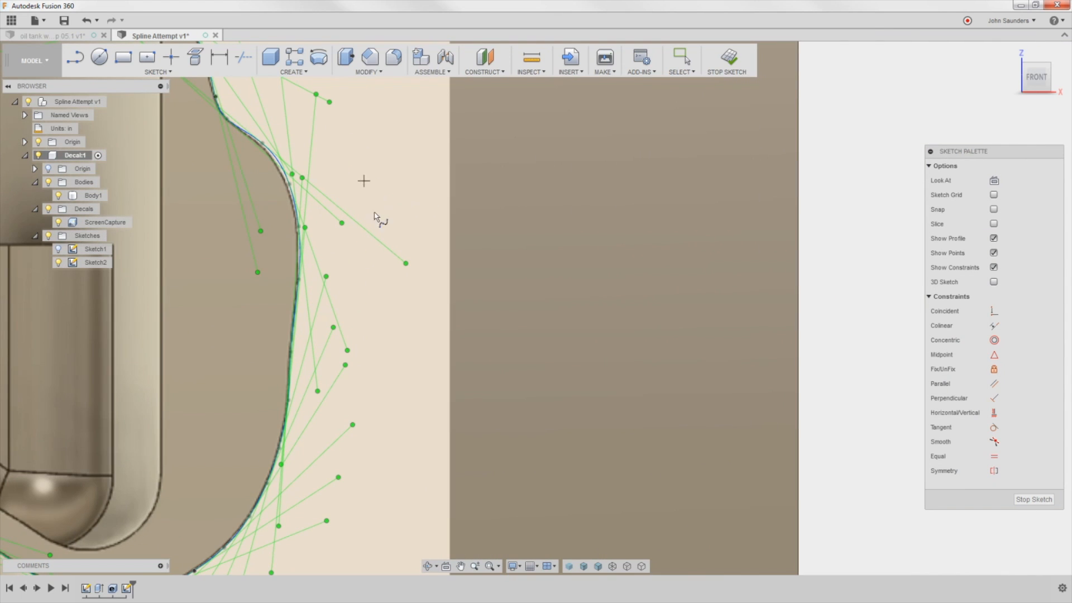
{"action": "scroll", "coordinate": [401, 410], "scroll_direction": "down", "scroll_amount": 2}
{"action": "scroll", "coordinate": [427, 386], "scroll_direction": "down", "scroll_amount": 2}
{"action": "scroll", "coordinate": [339, 339], "scroll_direction": "down", "scroll_amount": 1}
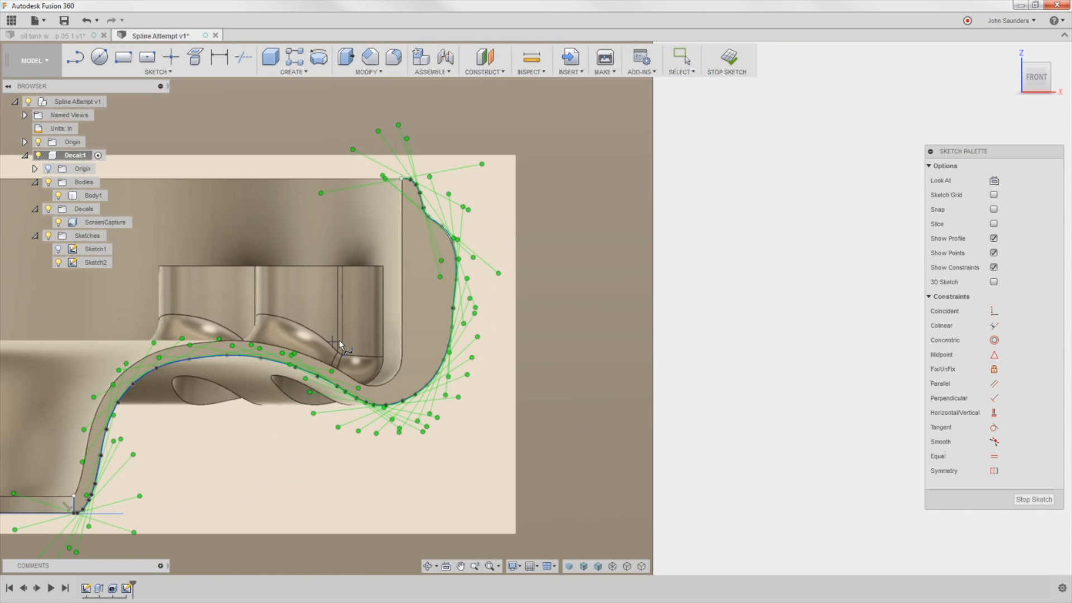
Save the traced sketch as version 2 of the Spline Attempt design
{"action": "key", "text": "ctrl+s"}
{"action": "type", "text": "Just sketch"}
{"action": "left_click", "coordinate": [528, 314]}
{"action": "scroll", "coordinate": [400, 205], "scroll_direction": "up", "scroll_amount": 2}
{"action": "scroll", "coordinate": [465, 209], "scroll_direction": "up", "scroll_amount": 2}
{"action": "scroll", "coordinate": [623, 145], "scroll_direction": "up", "scroll_amount": 1}
{"action": "scroll", "coordinate": [638, 256], "scroll_direction": "up", "scroll_amount": 2}
{"action": "scroll", "coordinate": [626, 373], "scroll_direction": "up", "scroll_amount": 1}
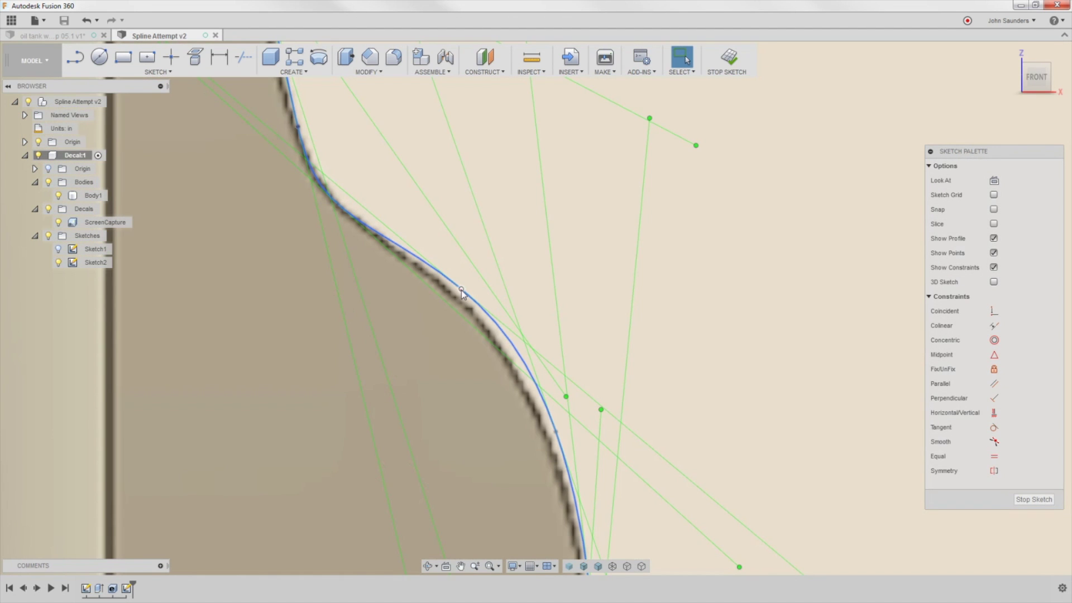
Nudge fit points onto the image edge and add an extra fit point on the spline
{"action": "left_click", "coordinate": [461, 290]}
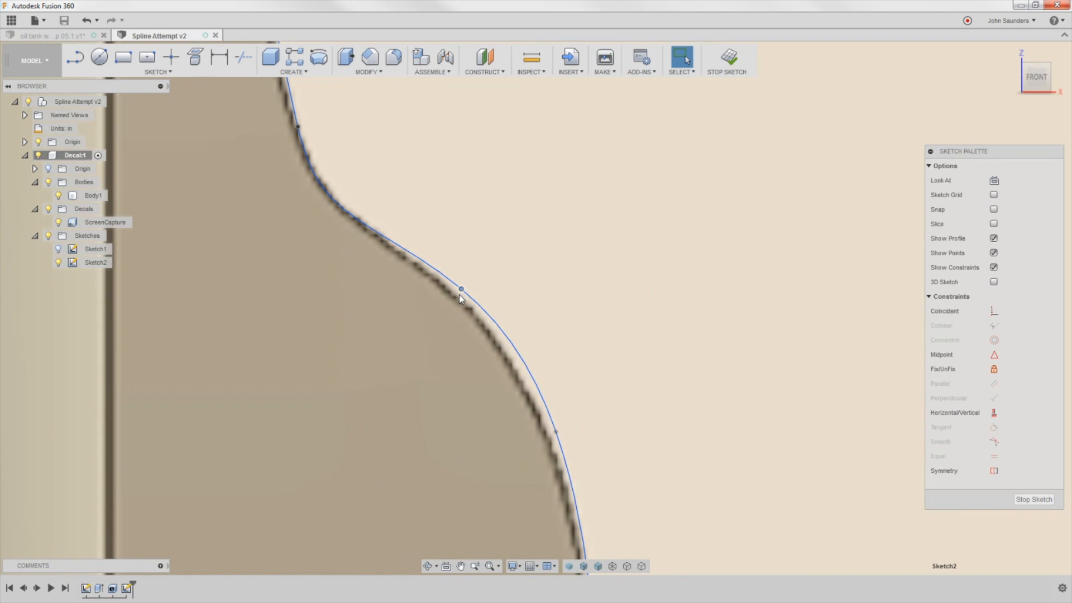
{"action": "left_click_drag", "start_coordinate": [461, 293], "coordinate": [463, 294]}
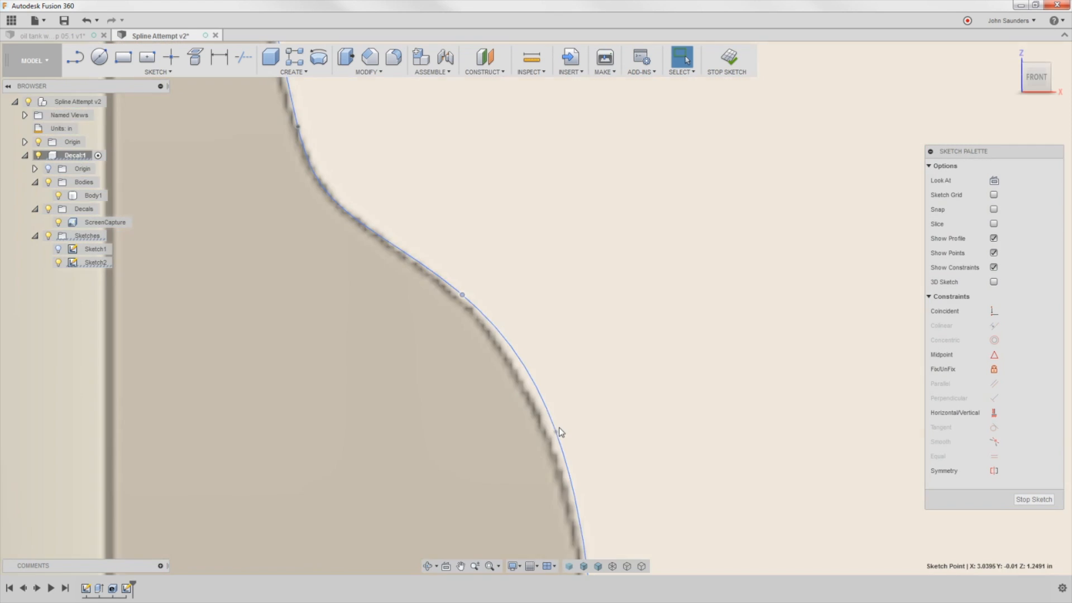
{"action": "left_click_drag", "start_coordinate": [553, 434], "coordinate": [556, 442]}
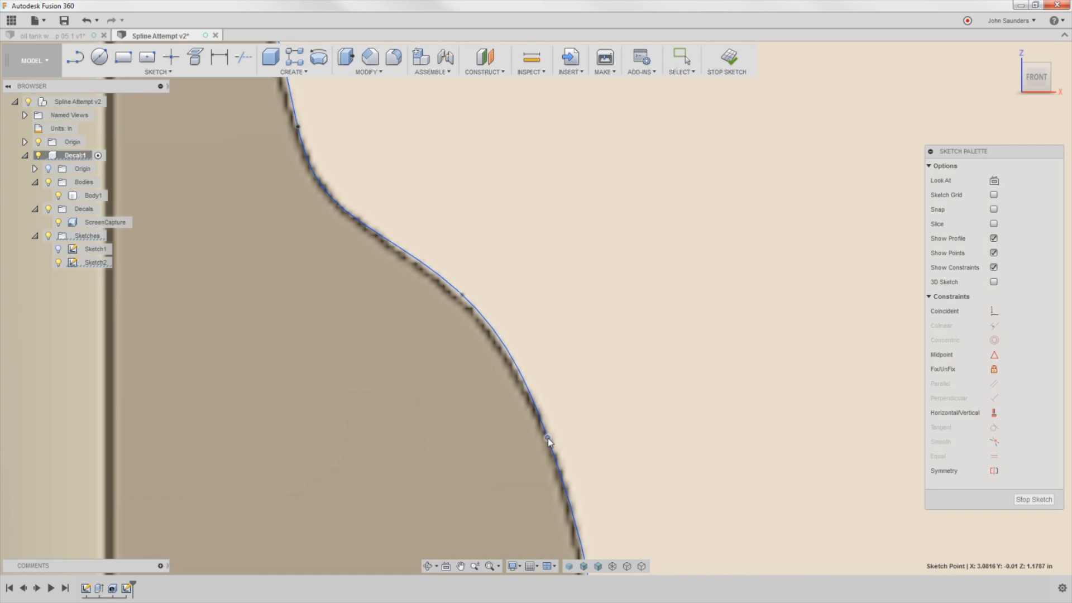
{"action": "scroll", "coordinate": [572, 453], "scroll_direction": "down", "scroll_amount": 1}
{"action": "scroll", "coordinate": [572, 452], "scroll_direction": "down", "scroll_amount": 2}
{"action": "scroll", "coordinate": [569, 251], "scroll_direction": "up", "scroll_amount": 3}
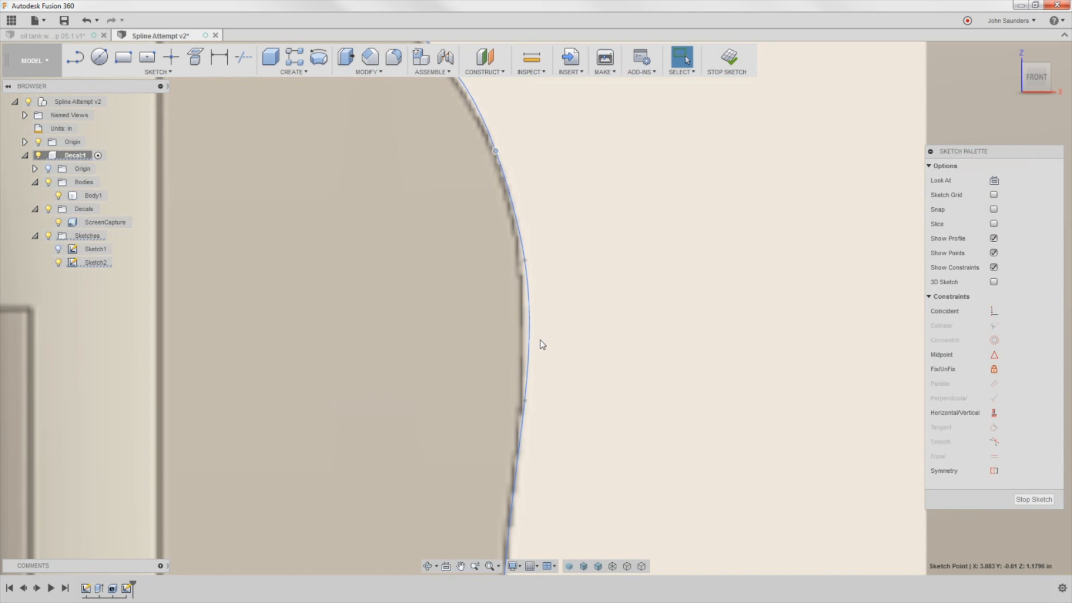
{"action": "scroll", "coordinate": [544, 335], "scroll_direction": "up", "scroll_amount": 2}
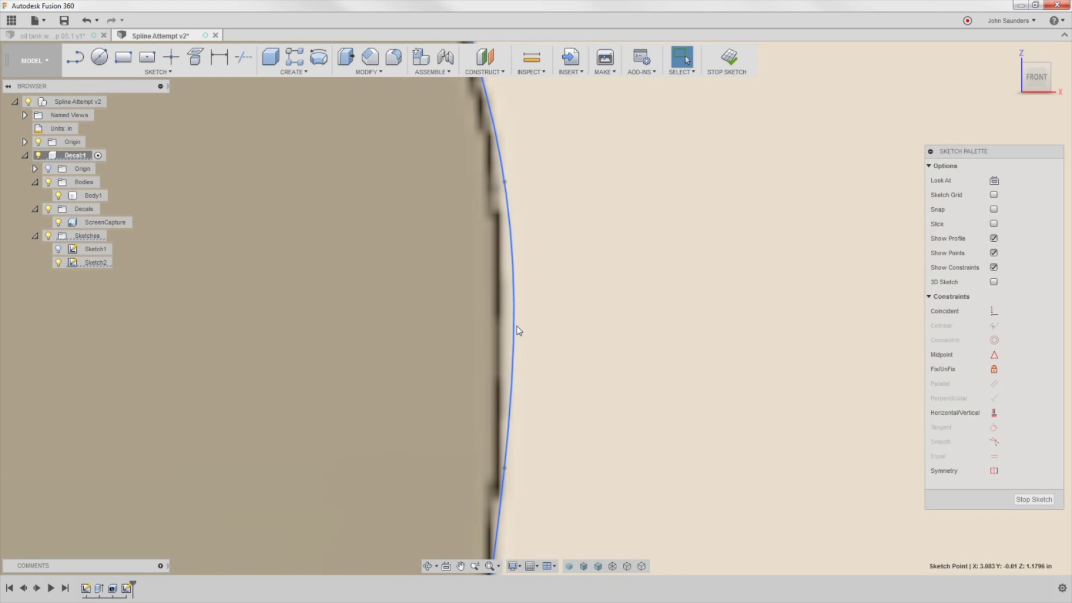
{"action": "right_click", "coordinate": [514, 328]}
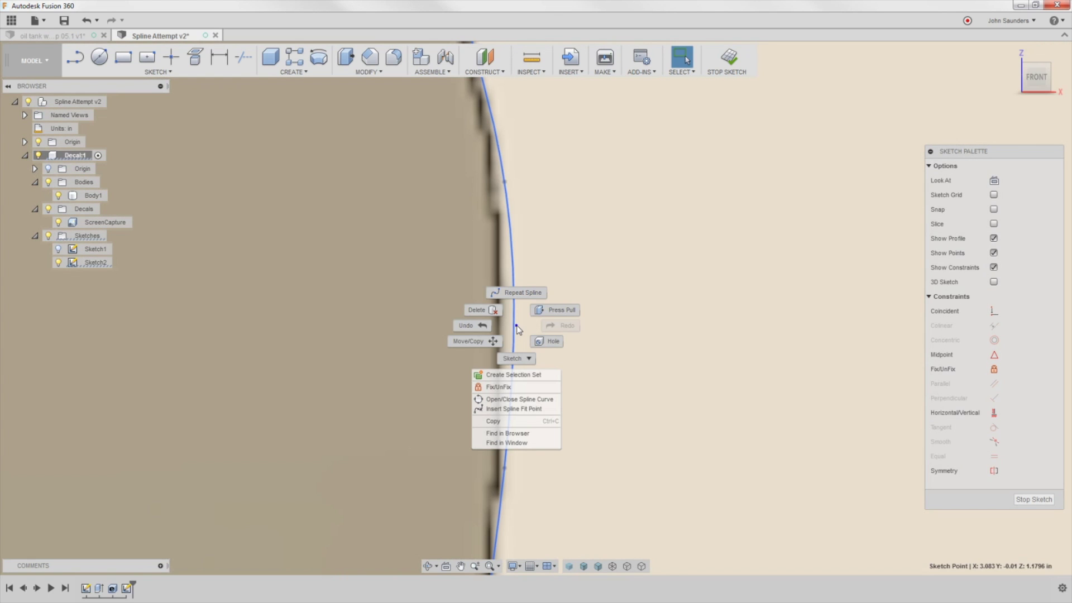
{"action": "left_click", "coordinate": [507, 410]}
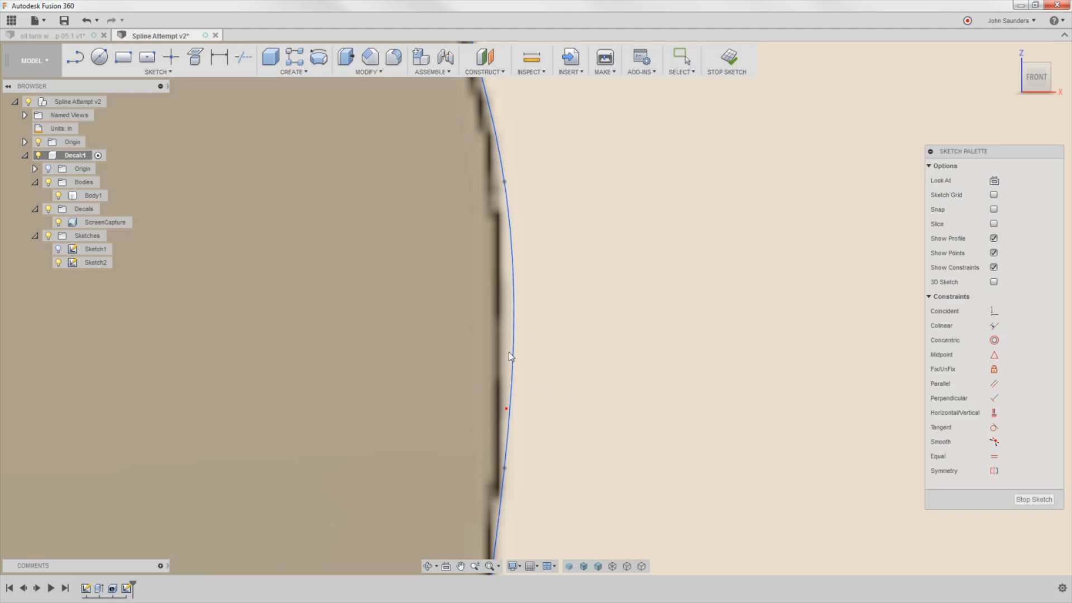
{"action": "right_click", "coordinate": [515, 311]}
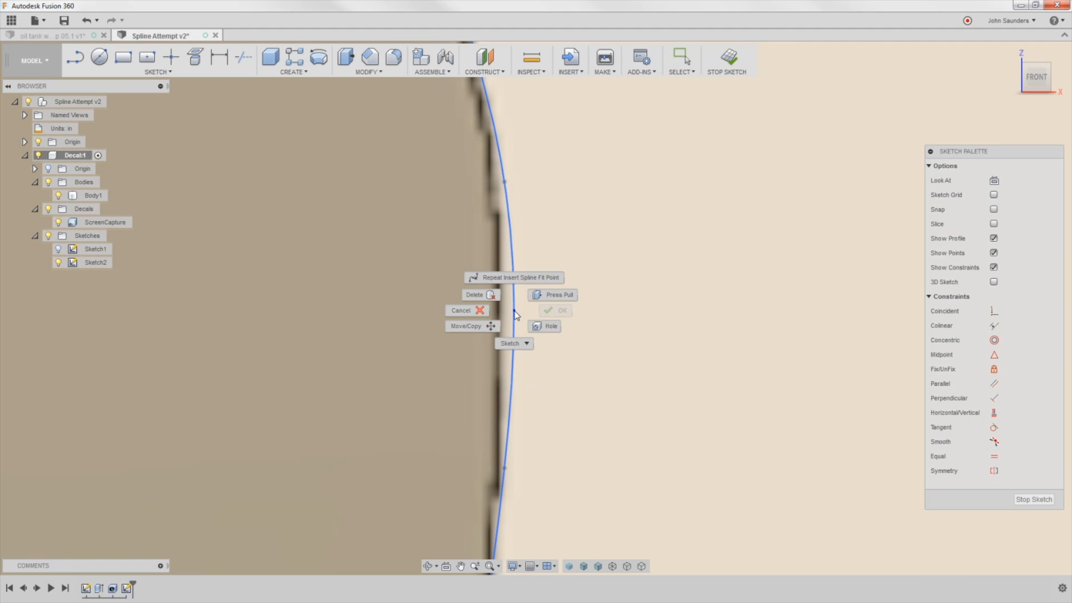
{"action": "left_click", "coordinate": [514, 311]}
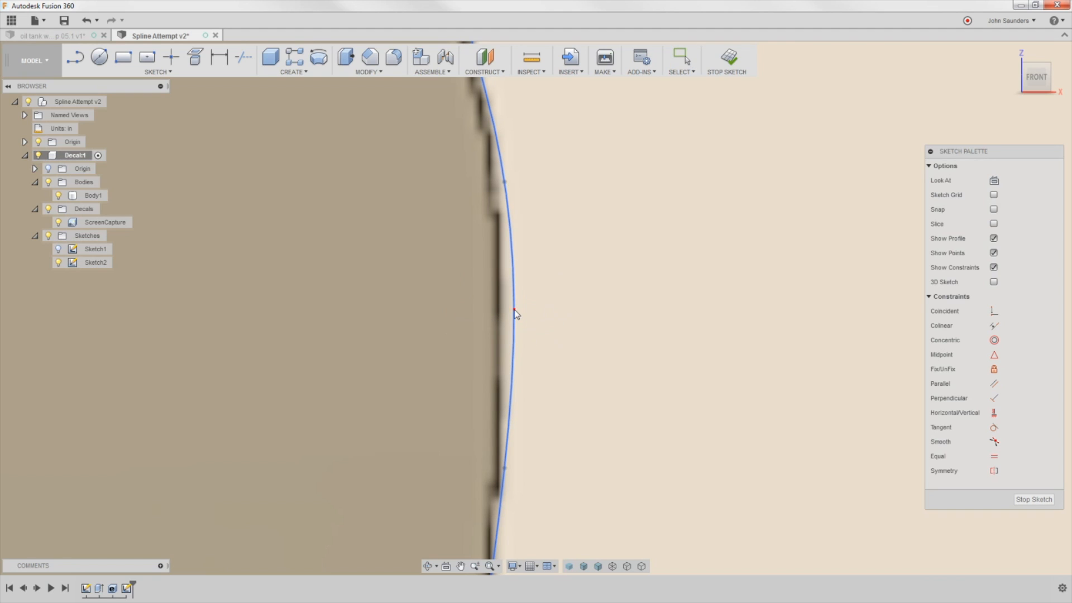
{"action": "scroll", "coordinate": [515, 394], "scroll_direction": "down", "scroll_amount": 2}
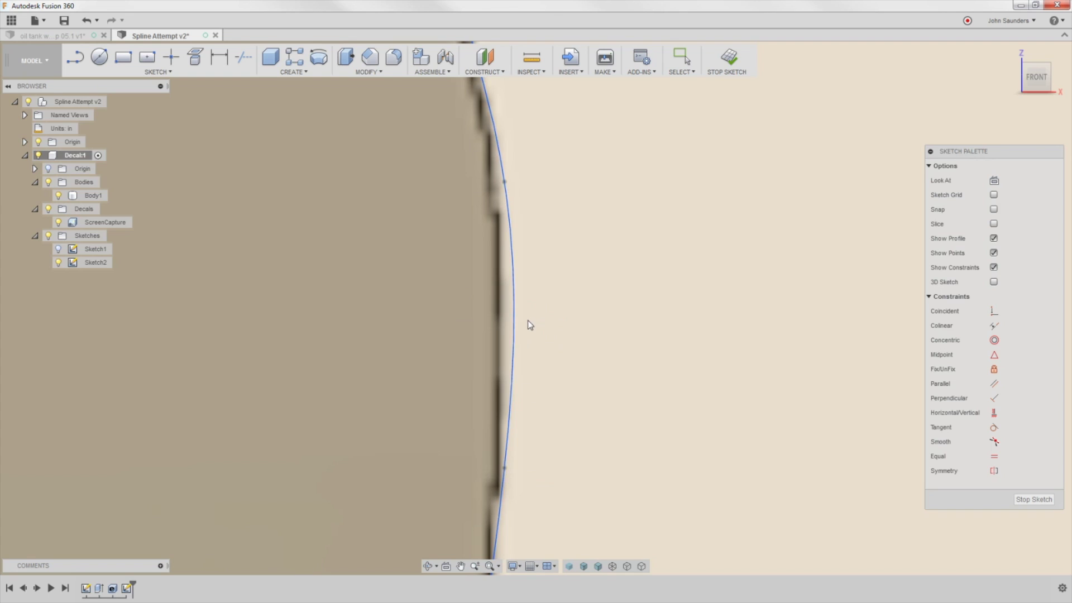
Delete an unneeded fit point from the spline via the marking menu
{"action": "left_click", "coordinate": [519, 360]}
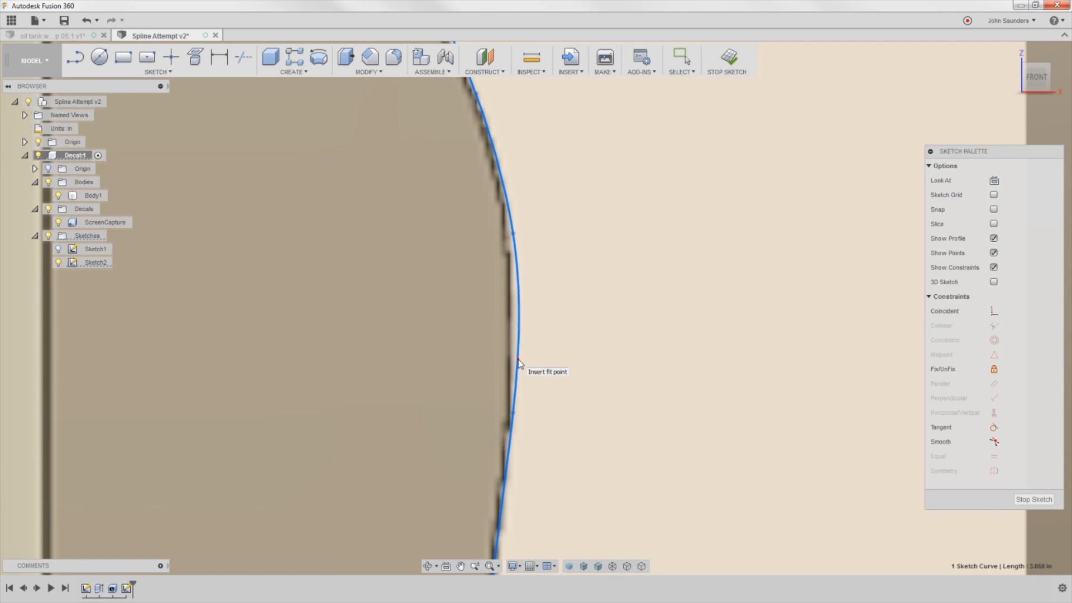
{"action": "scroll", "coordinate": [539, 352], "scroll_direction": "up", "scroll_amount": 2}
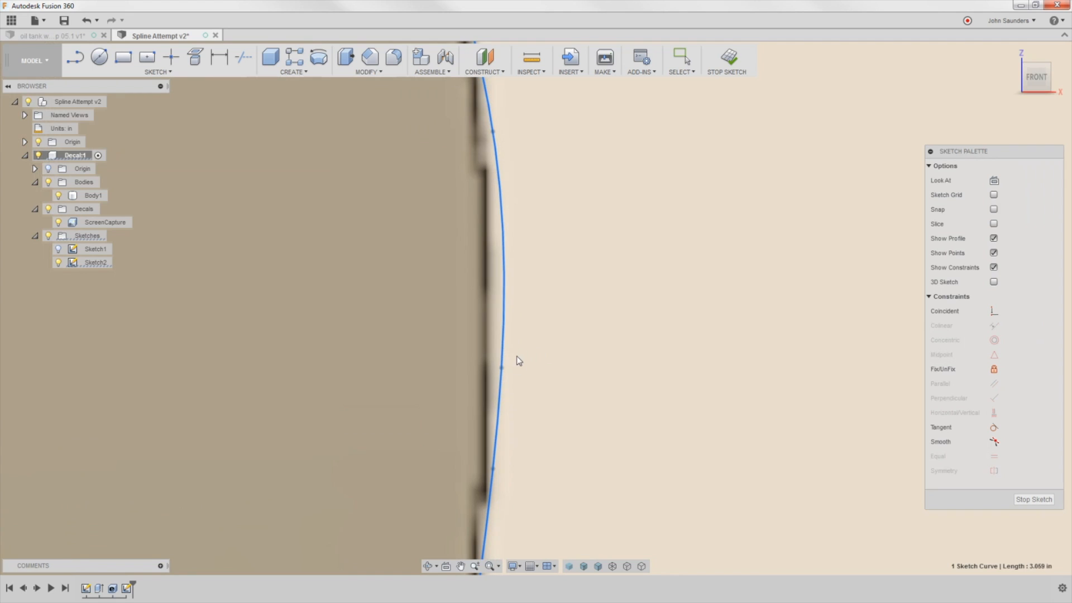
{"action": "key", "text": "Escape"}
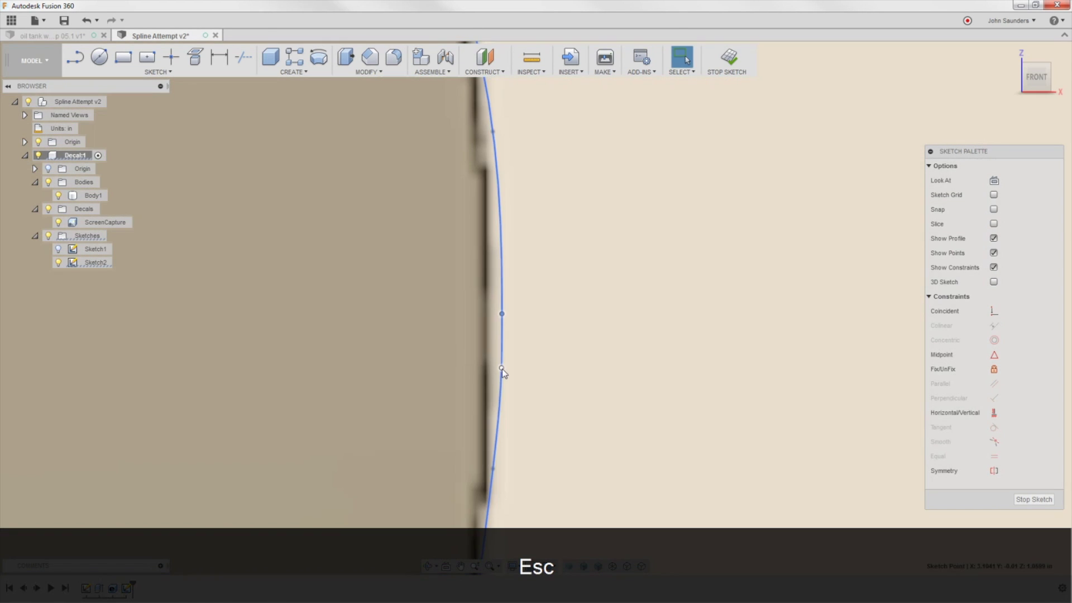
{"action": "left_click", "coordinate": [502, 369]}
{"action": "right_click", "coordinate": [502, 368]}
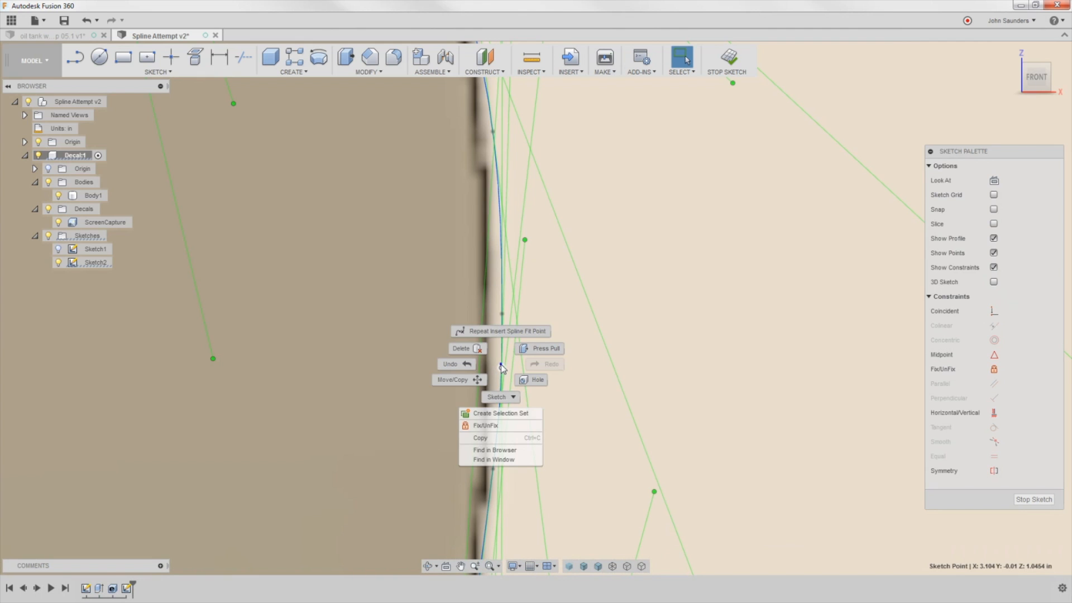
{"action": "left_click", "coordinate": [471, 350]}
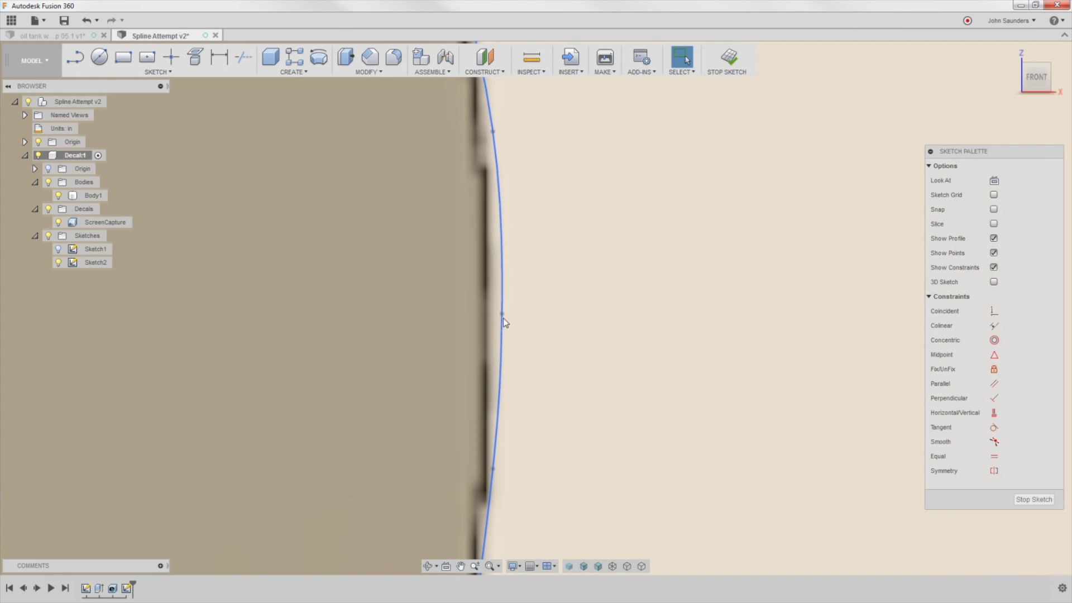
Move a fit point to reshape the curve and bring the whole profile into view
{"action": "left_click_drag", "start_coordinate": [503, 318], "coordinate": [497, 314]}
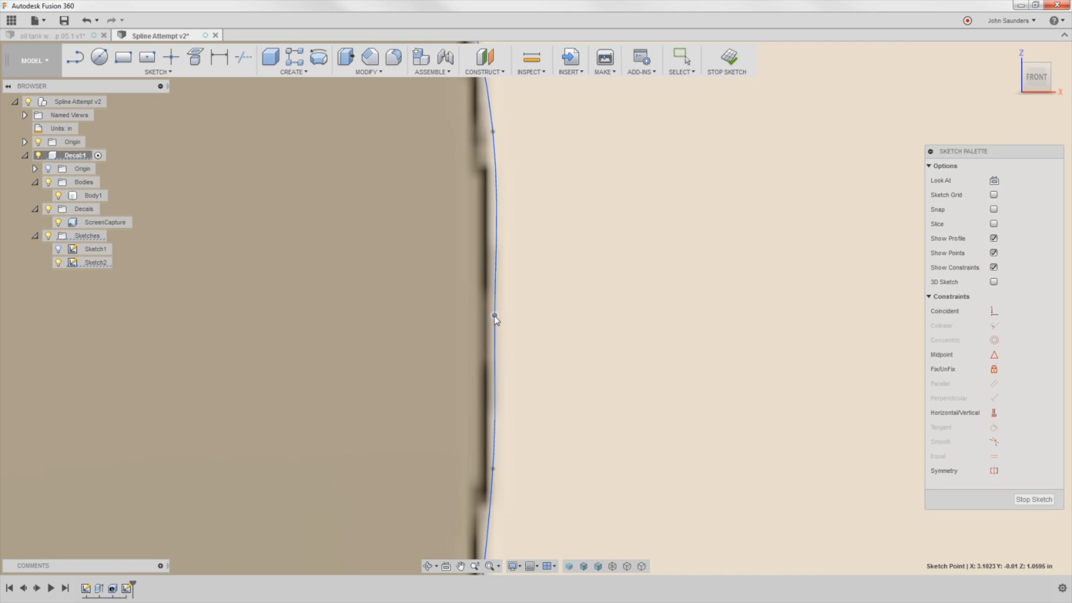
{"action": "scroll", "coordinate": [494, 311], "scroll_direction": "down", "scroll_amount": 3}
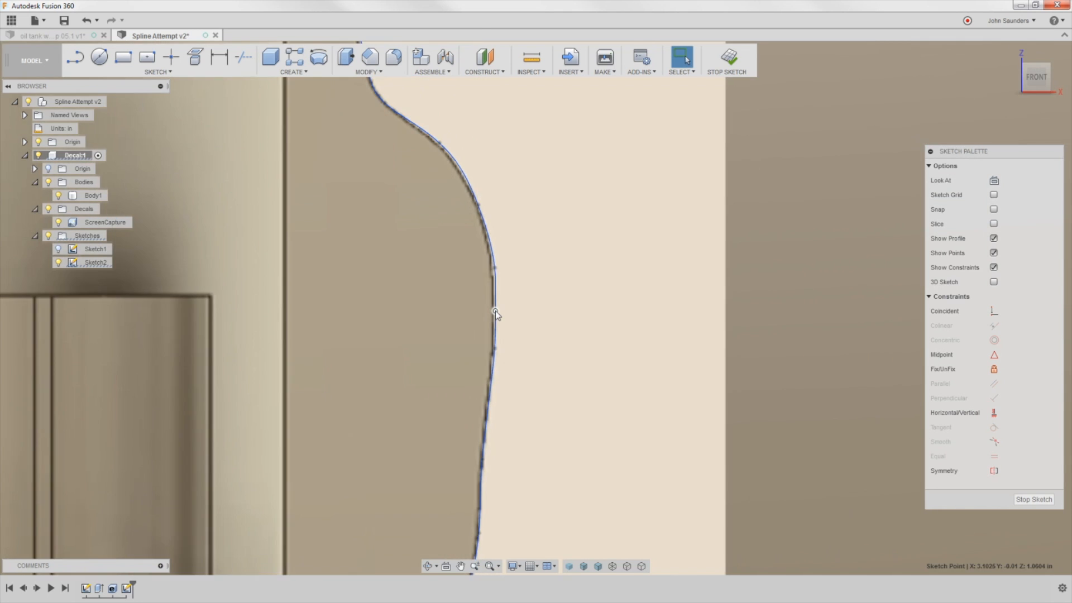
{"action": "scroll", "coordinate": [495, 311], "scroll_direction": "down", "scroll_amount": 3}
{"action": "middle_click_drag", "start_coordinate": [514, 472], "coordinate": [654, 425]}
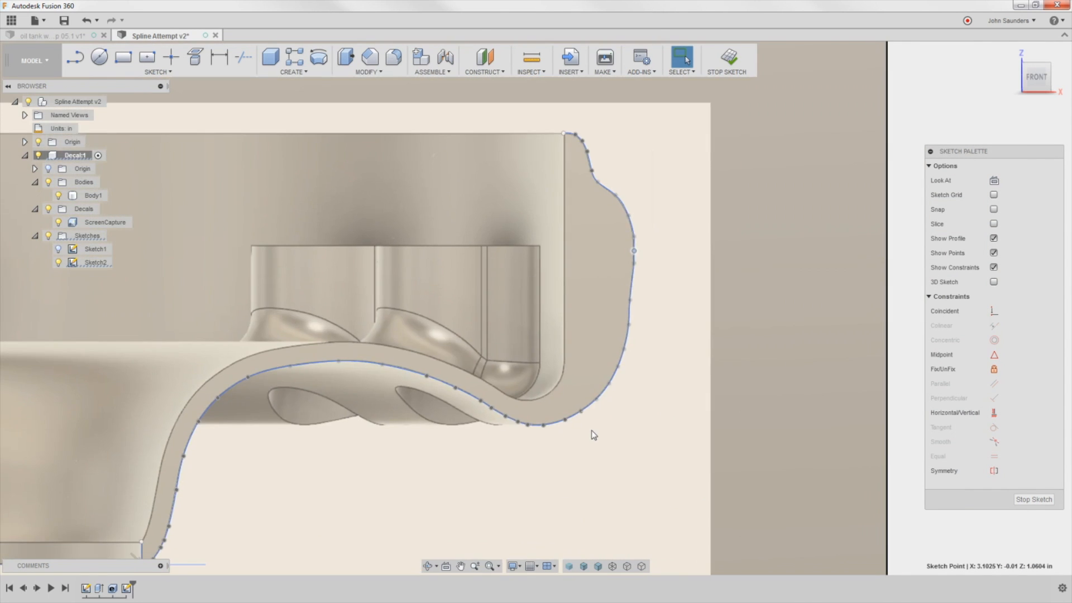
{"action": "scroll", "coordinate": [741, 298], "scroll_direction": "down", "scroll_amount": 2}
{"action": "middle_click_drag", "start_coordinate": [804, 254], "coordinate": [812, 221]}
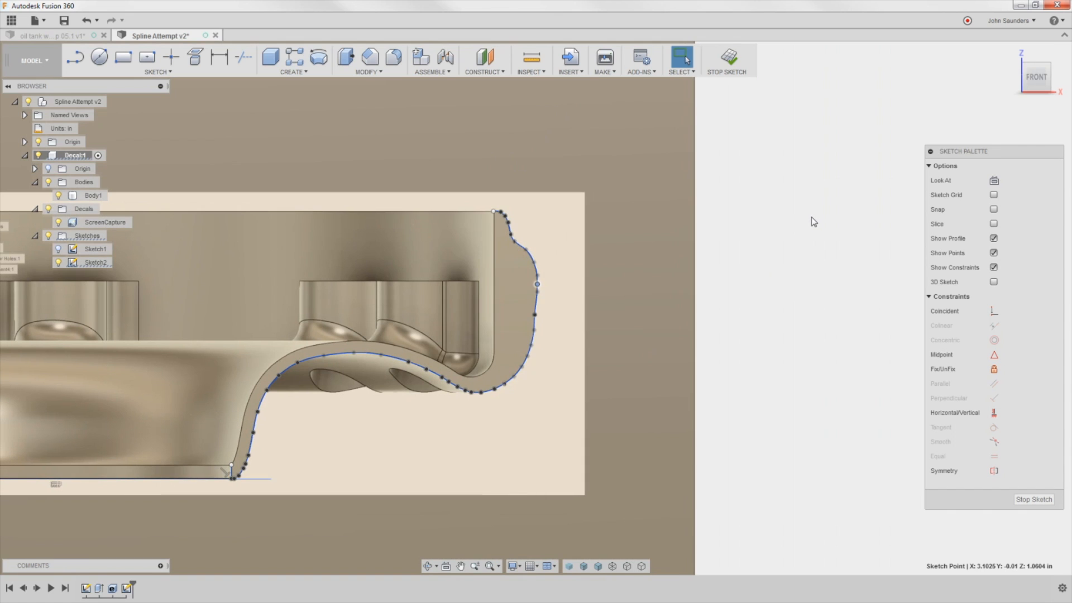
{"action": "scroll", "coordinate": [766, 247], "scroll_direction": "up", "scroll_amount": 2}
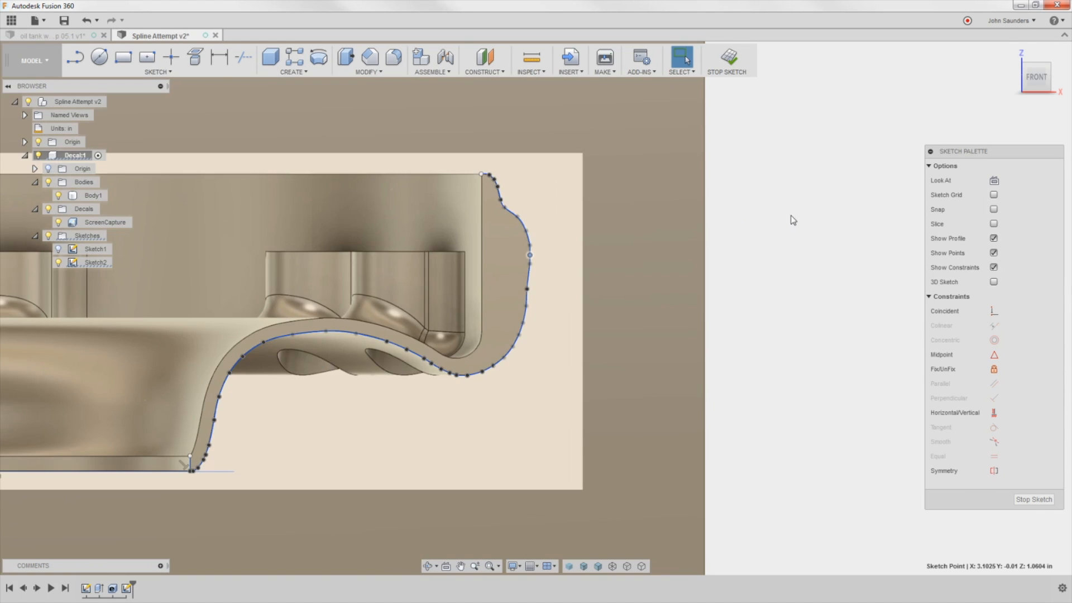
Draw a straight vertical line from the spline's top endpoint down the inner wall
{"action": "key", "text": "l"}
{"action": "scroll", "coordinate": [506, 185], "scroll_direction": "up", "scroll_amount": 3}
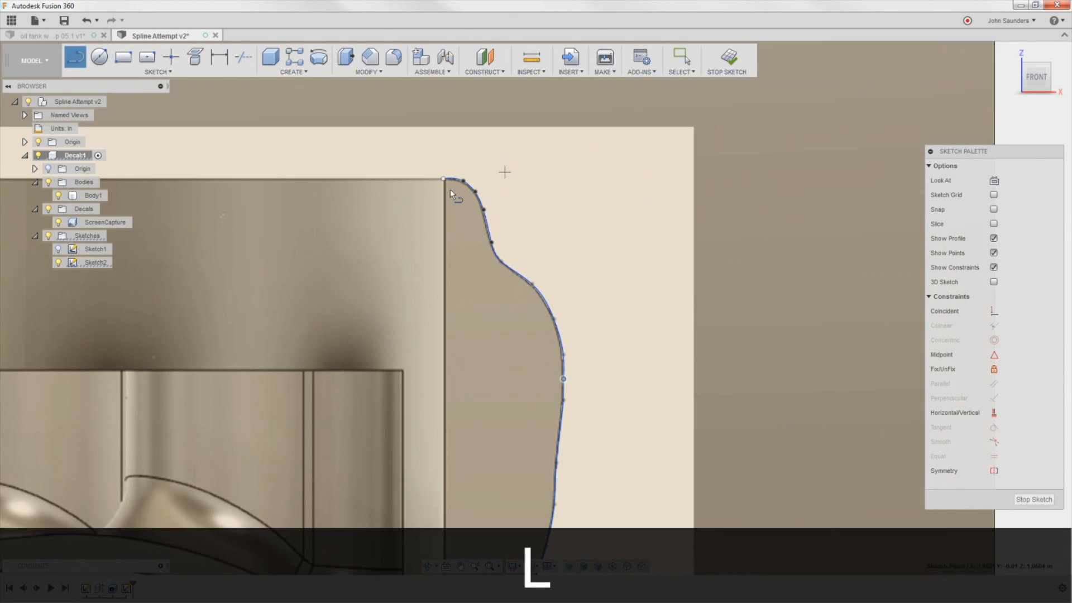
{"action": "left_click", "coordinate": [444, 178]}
{"action": "middle_click_drag", "start_coordinate": [469, 562], "coordinate": [454, 301]}
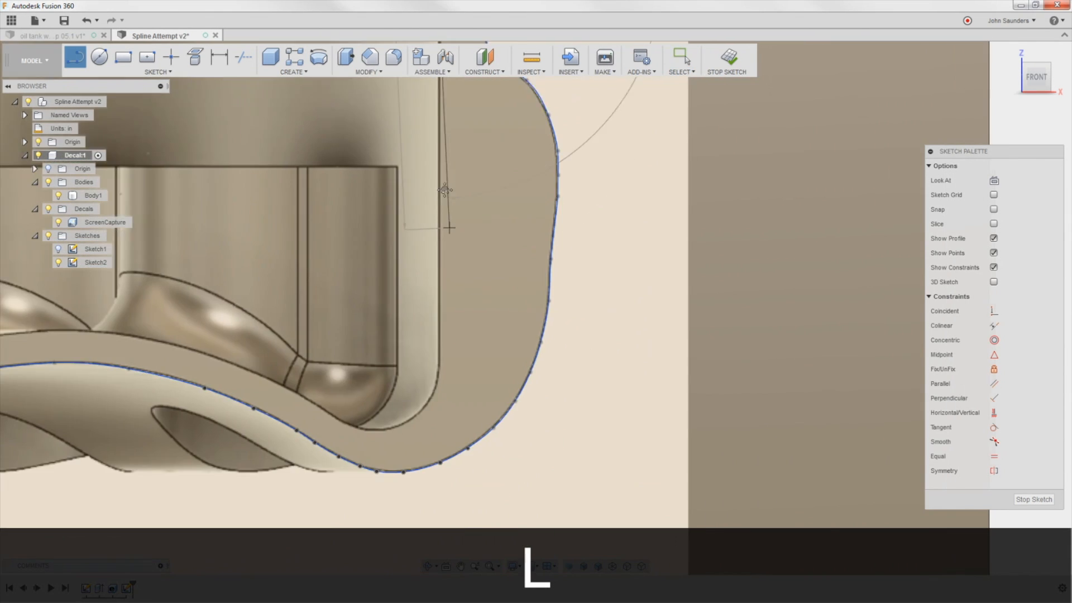
{"action": "scroll", "coordinate": [454, 314], "scroll_direction": "up", "scroll_amount": 2}
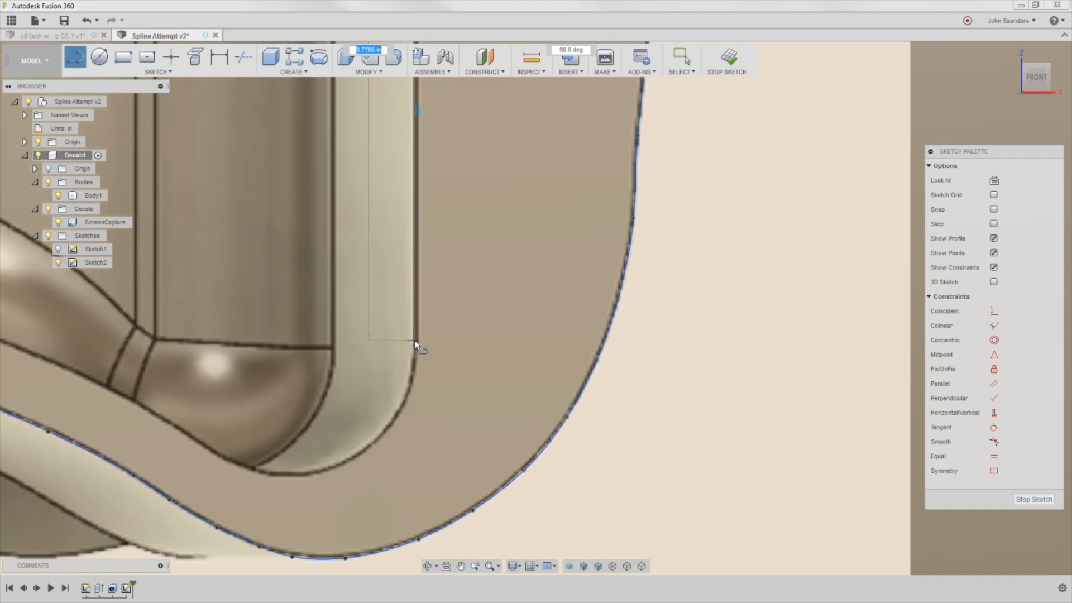
{"action": "left_click", "coordinate": [413, 344]}
{"action": "key", "text": "Escape"}
{"action": "left_click", "coordinate": [413, 345]}
{"action": "key", "text": "Escape"}
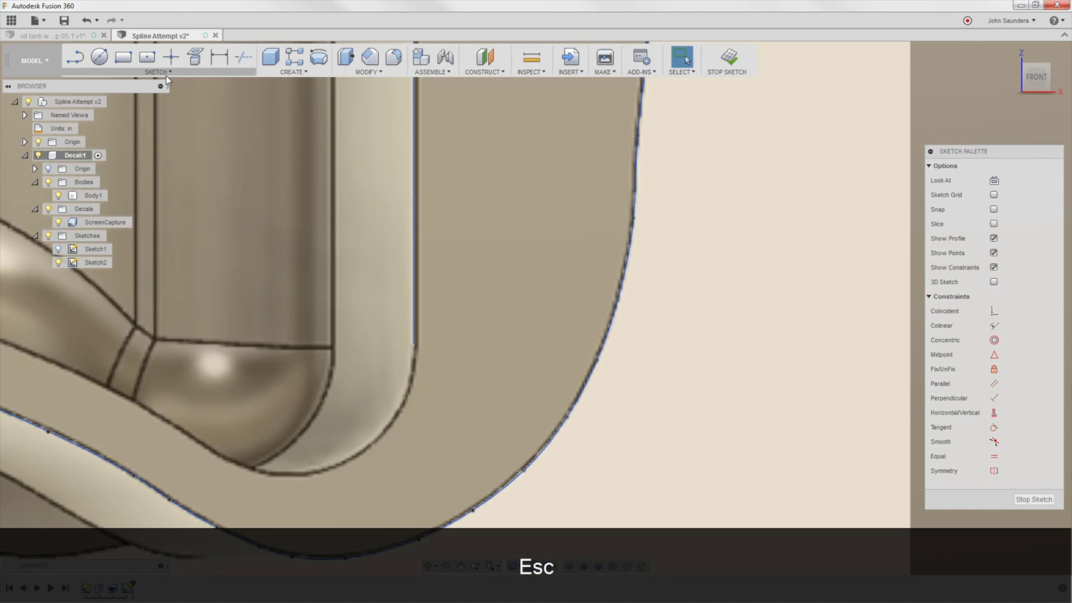
{"action": "left_click", "coordinate": [159, 73]}
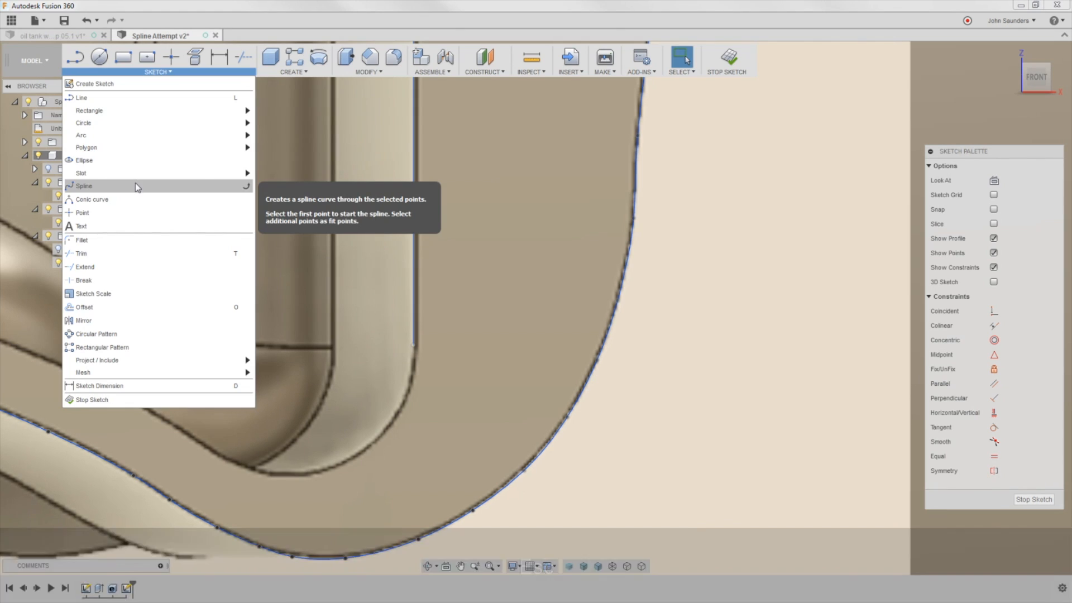
Start a second spline at the line's lower end and trace the inner bend and lower edge
{"action": "left_click", "coordinate": [135, 183]}
{"action": "left_click", "coordinate": [413, 344]}
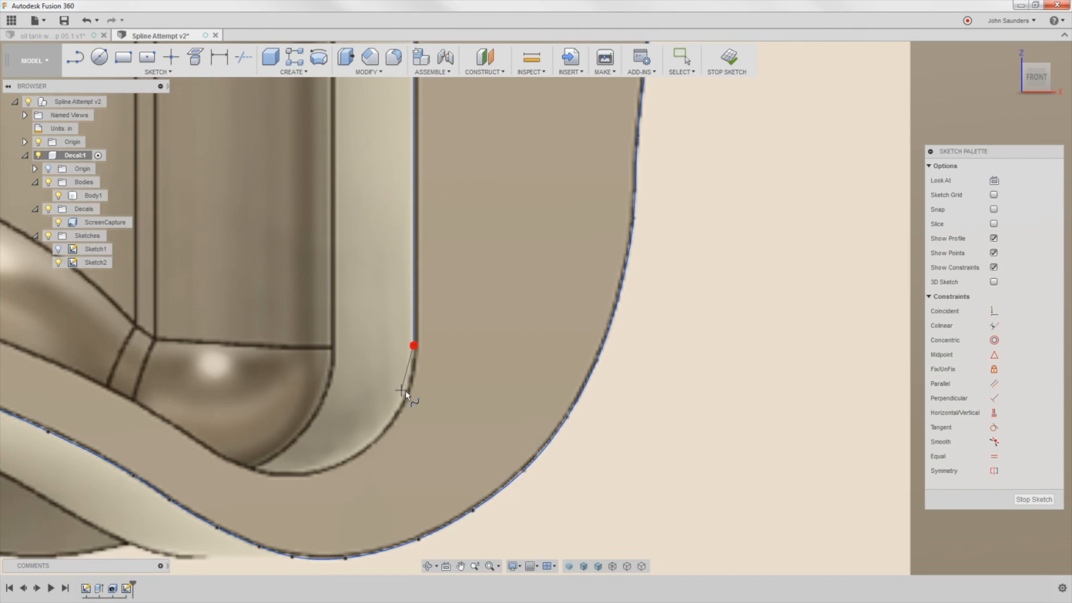
{"action": "left_click", "coordinate": [407, 390]}
{"action": "left_click", "coordinate": [381, 429]}
{"action": "left_click", "coordinate": [350, 454]}
{"action": "left_click", "coordinate": [309, 471]}
{"action": "left_click", "coordinate": [258, 471]}
{"action": "middle_click_drag", "start_coordinate": [213, 438], "coordinate": [339, 479]}
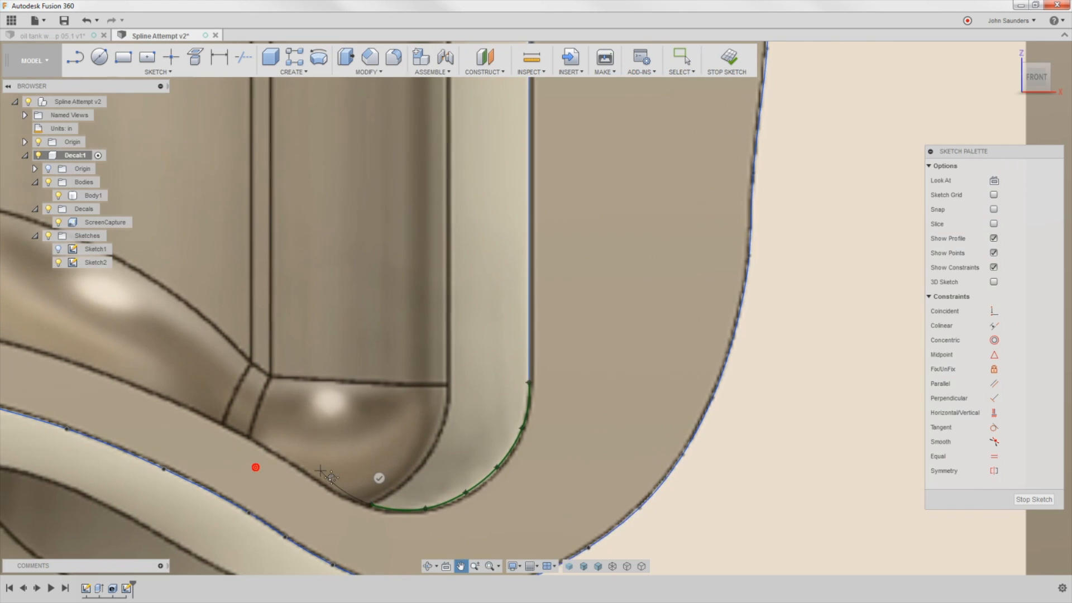
{"action": "left_click", "coordinate": [320, 484]}
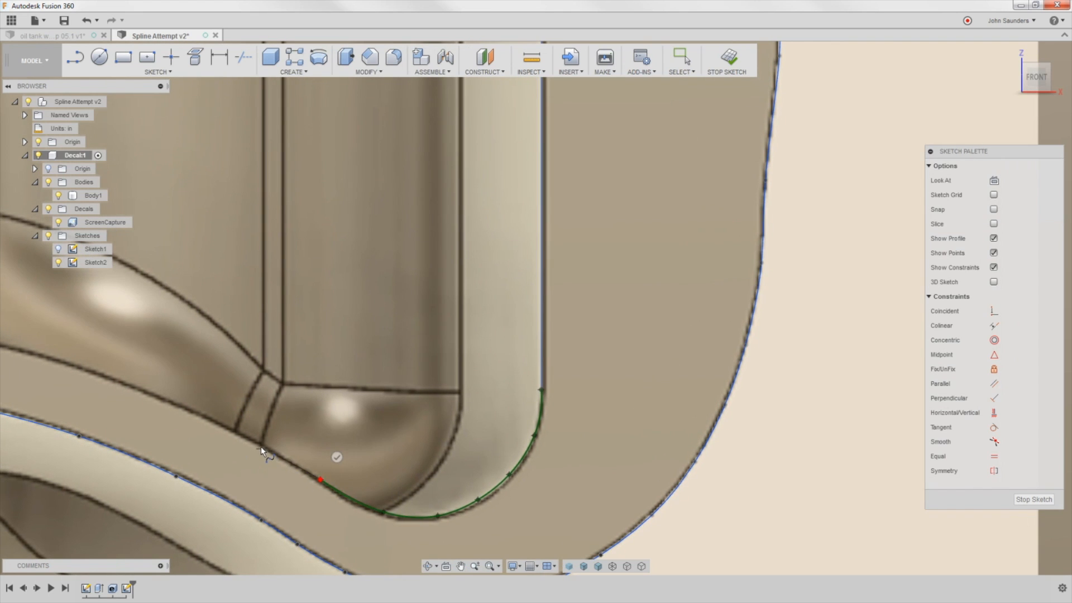
{"action": "left_click", "coordinate": [261, 446]}
Continue the spline along the rising and upper edge to where it turns down
{"action": "middle_click_drag", "start_coordinate": [261, 441], "coordinate": [378, 465]}
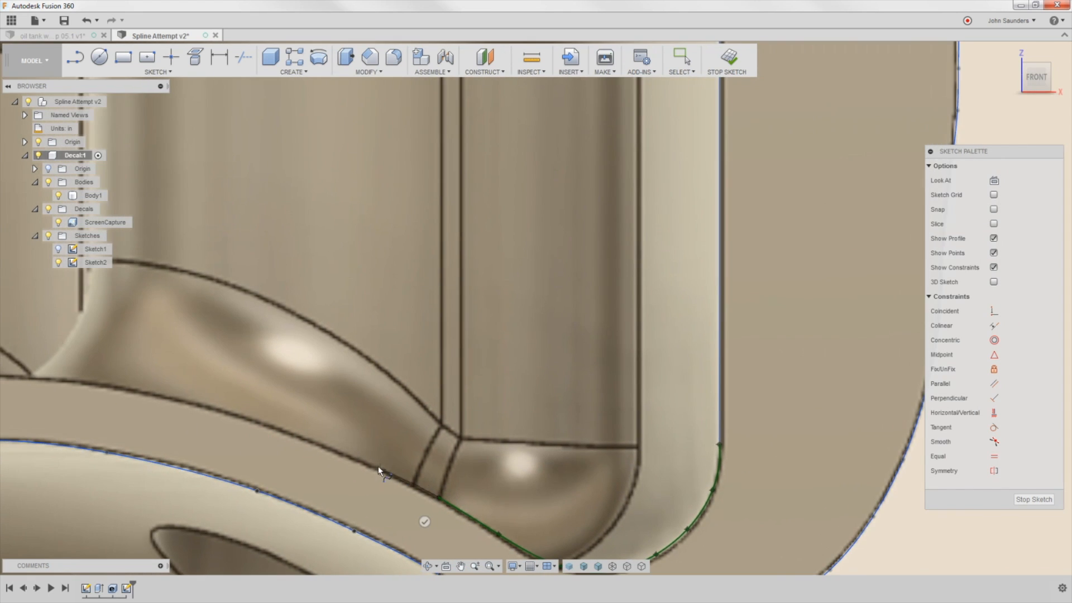
{"action": "left_click", "coordinate": [365, 460]}
{"action": "middle_click_drag", "start_coordinate": [416, 443], "coordinate": [418, 444]}
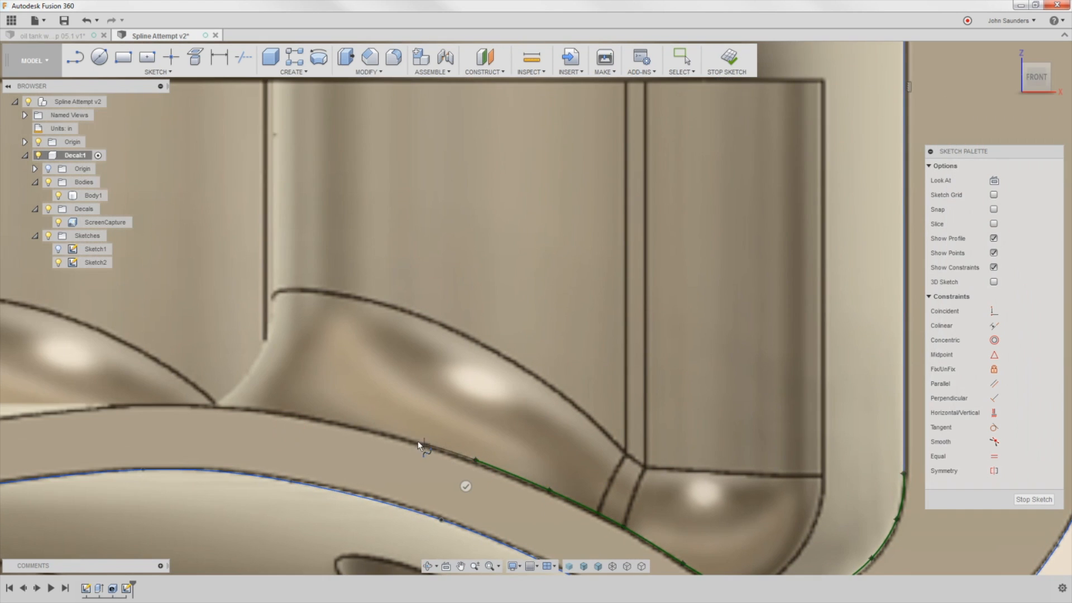
{"action": "left_click", "coordinate": [379, 429]}
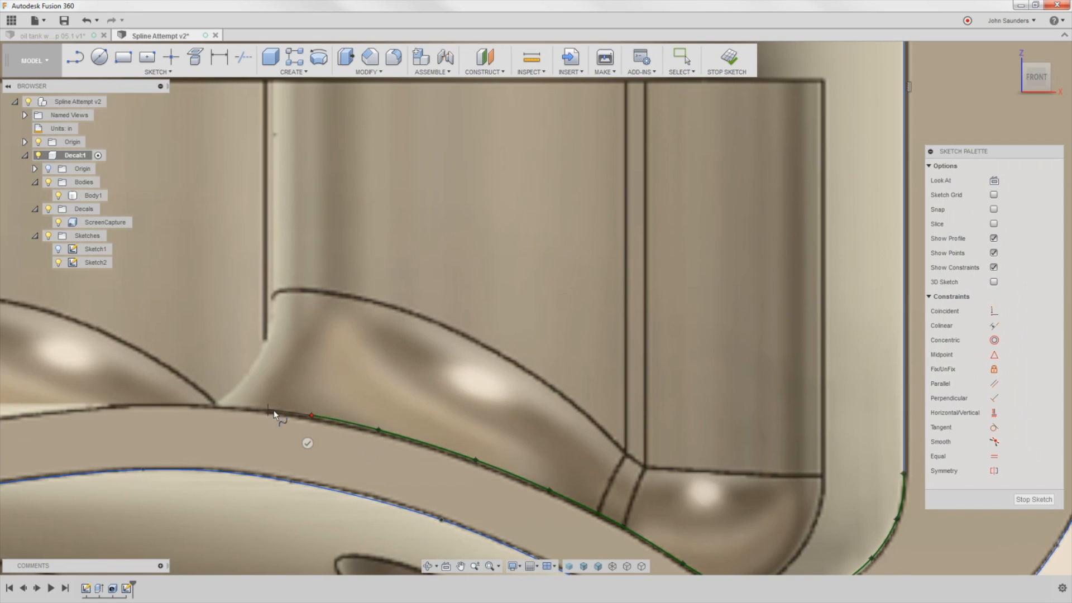
{"action": "middle_click_drag", "start_coordinate": [298, 414], "coordinate": [368, 427]}
{"action": "left_click", "coordinate": [364, 425]}
{"action": "middle_click_drag", "start_coordinate": [238, 423], "coordinate": [317, 416]}
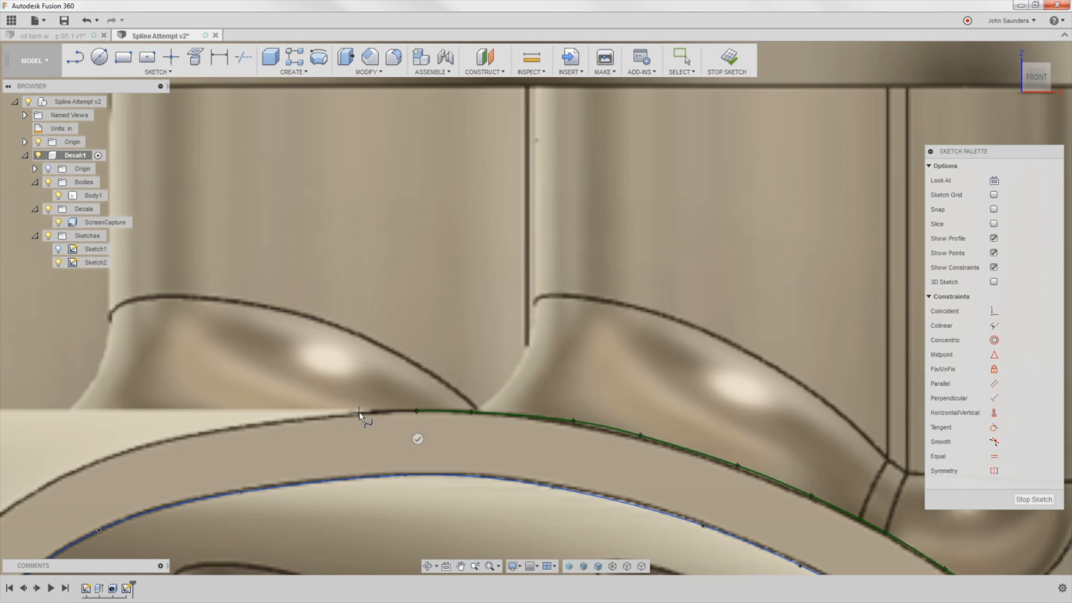
{"action": "left_click", "coordinate": [359, 413]}
{"action": "left_click", "coordinate": [291, 419]}
{"action": "left_click", "coordinate": [214, 434]}
Trace the spline down the tank wall's outer edge to the bottom corner
{"action": "middle_click_drag", "start_coordinate": [214, 433], "coordinate": [459, 322]}
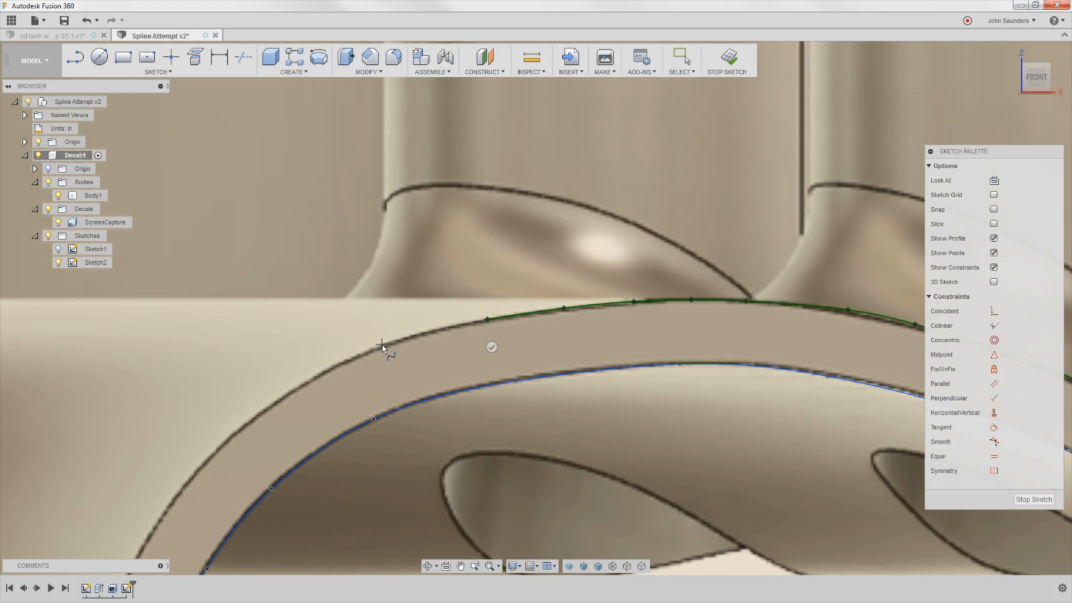
{"action": "left_click", "coordinate": [381, 346]}
{"action": "middle_click_drag", "start_coordinate": [288, 392], "coordinate": [361, 255]}
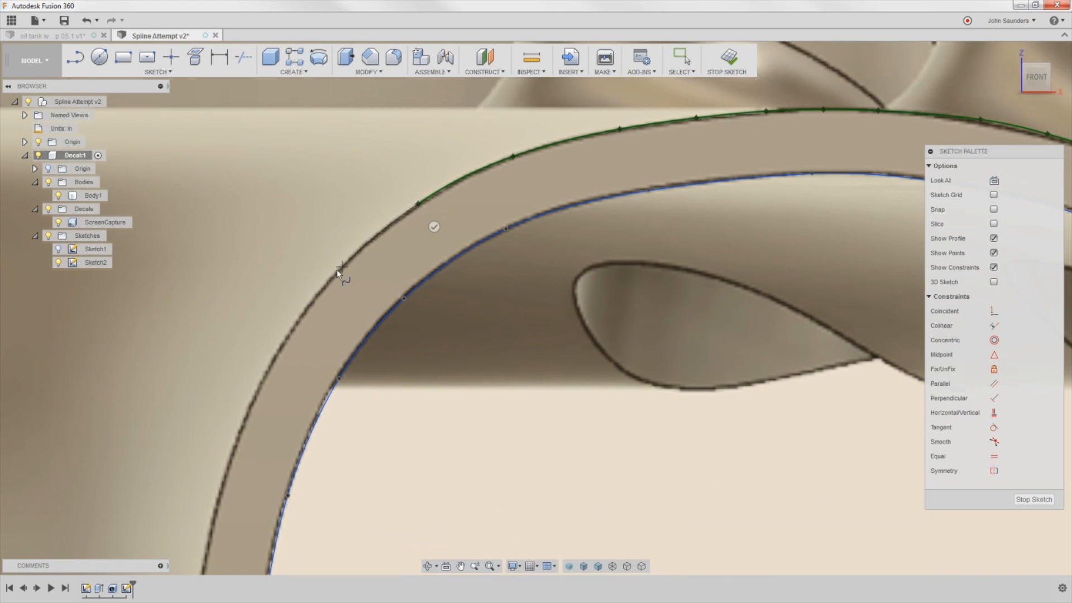
{"action": "left_click", "coordinate": [319, 293]}
{"action": "key", "text": "Escape"}
{"action": "middle_click_drag", "start_coordinate": [262, 399], "coordinate": [271, 325]}
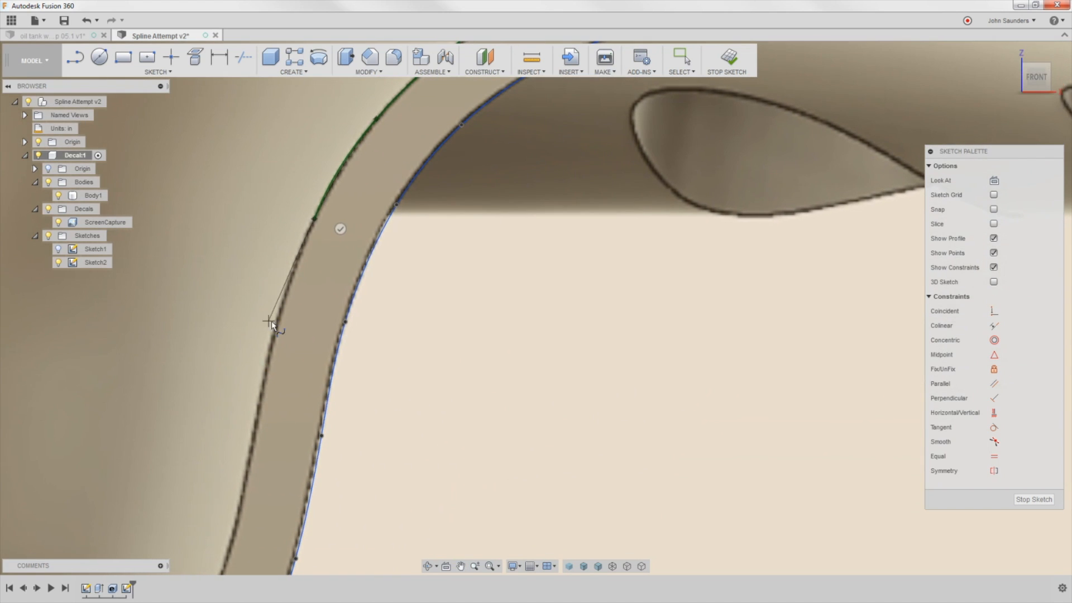
{"action": "left_click", "coordinate": [287, 286]}
{"action": "middle_click_drag", "start_coordinate": [270, 406], "coordinate": [287, 272]}
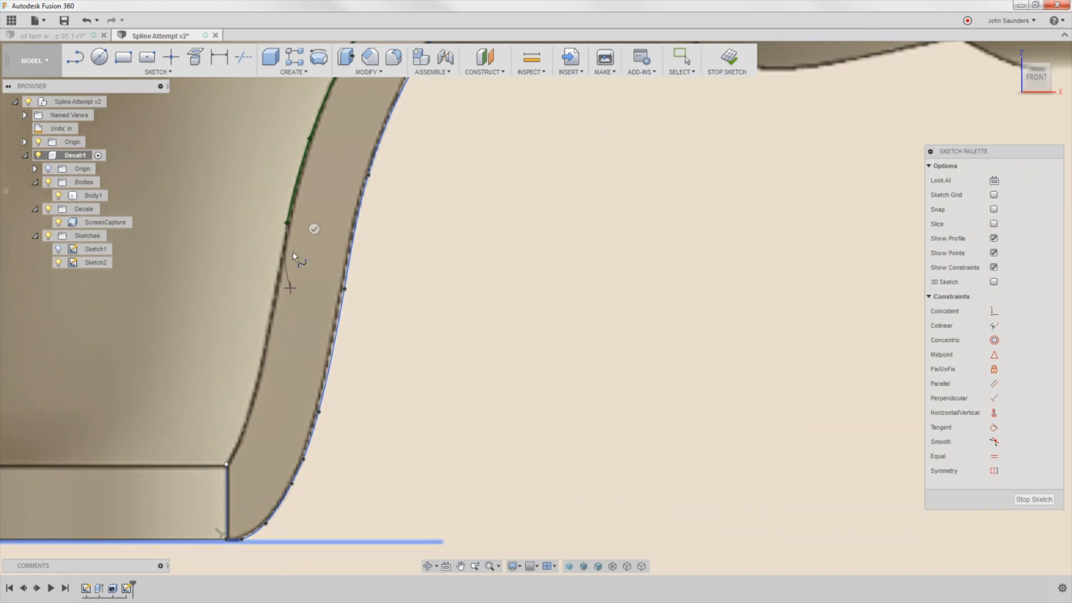
{"action": "left_click", "coordinate": [269, 322]}
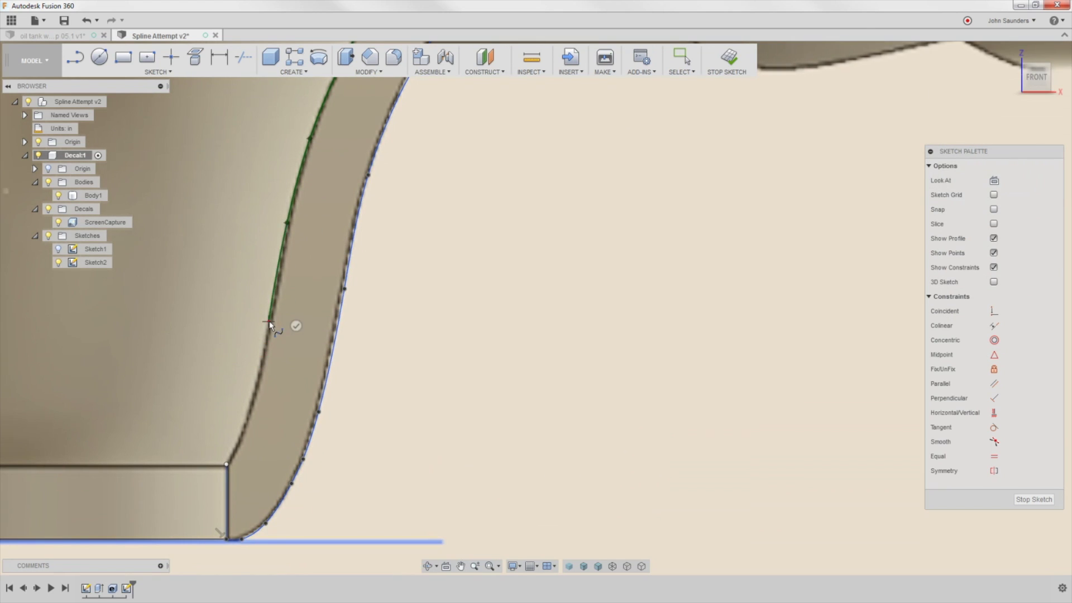
{"action": "left_click", "coordinate": [252, 393]}
{"action": "left_click", "coordinate": [228, 465]}
{"action": "scroll", "coordinate": [331, 423], "scroll_direction": "down", "scroll_amount": 3}
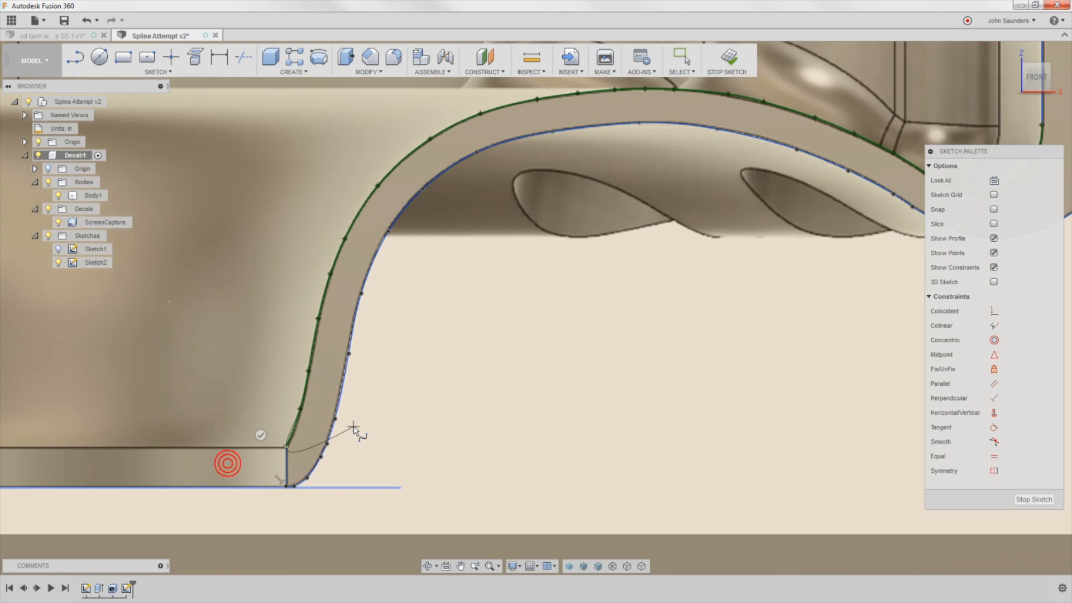
{"action": "scroll", "coordinate": [288, 453], "scroll_direction": "up", "scroll_amount": 3}
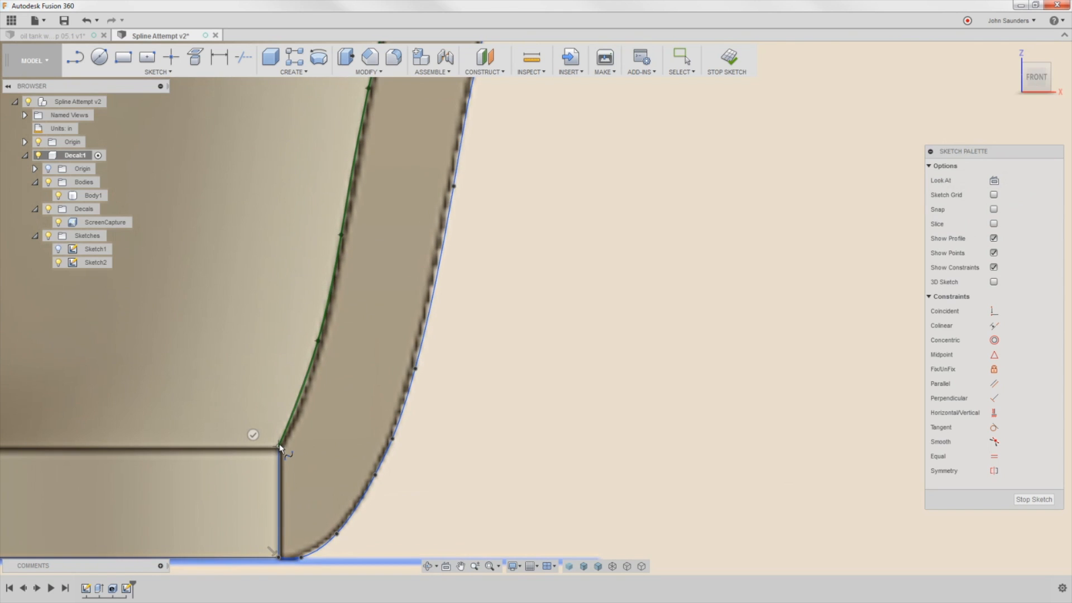
Finish the spline at the bottom corner and toggle the reference image to check the closed outline
{"action": "left_click", "coordinate": [278, 451]}
{"action": "scroll", "coordinate": [486, 453], "scroll_direction": "down", "scroll_amount": 3}
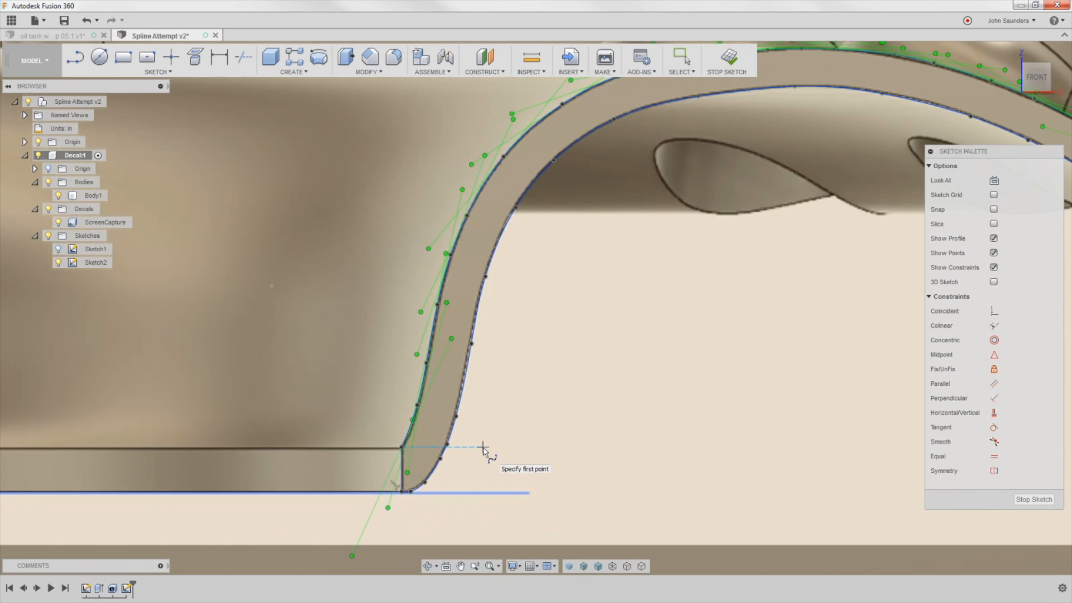
{"action": "scroll", "coordinate": [486, 453], "scroll_direction": "down", "scroll_amount": 2}
{"action": "scroll", "coordinate": [494, 452], "scroll_direction": "down", "scroll_amount": 2}
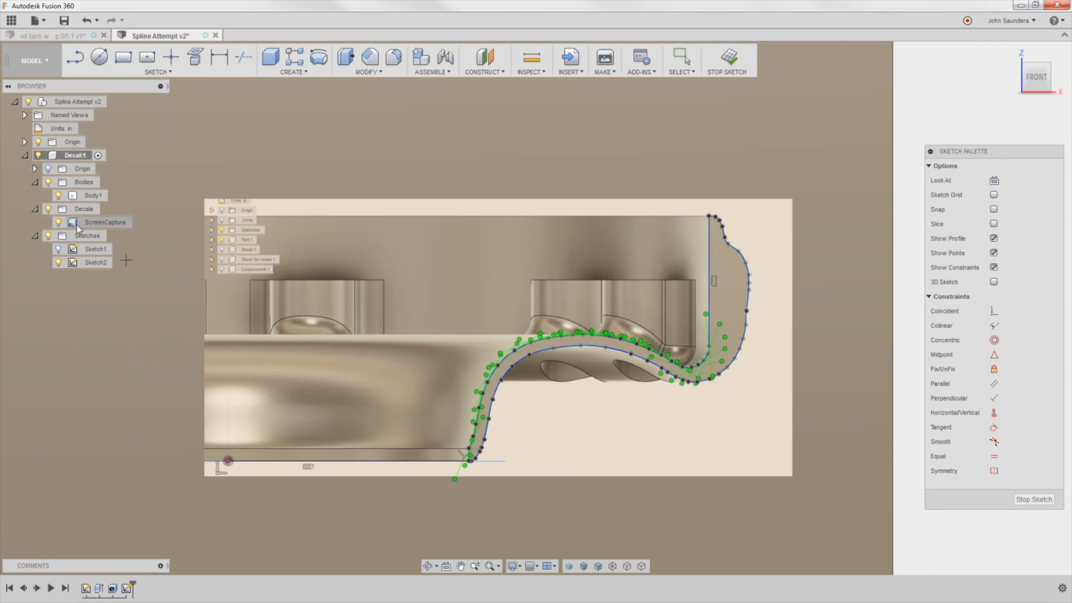
{"action": "left_click", "coordinate": [59, 223]}
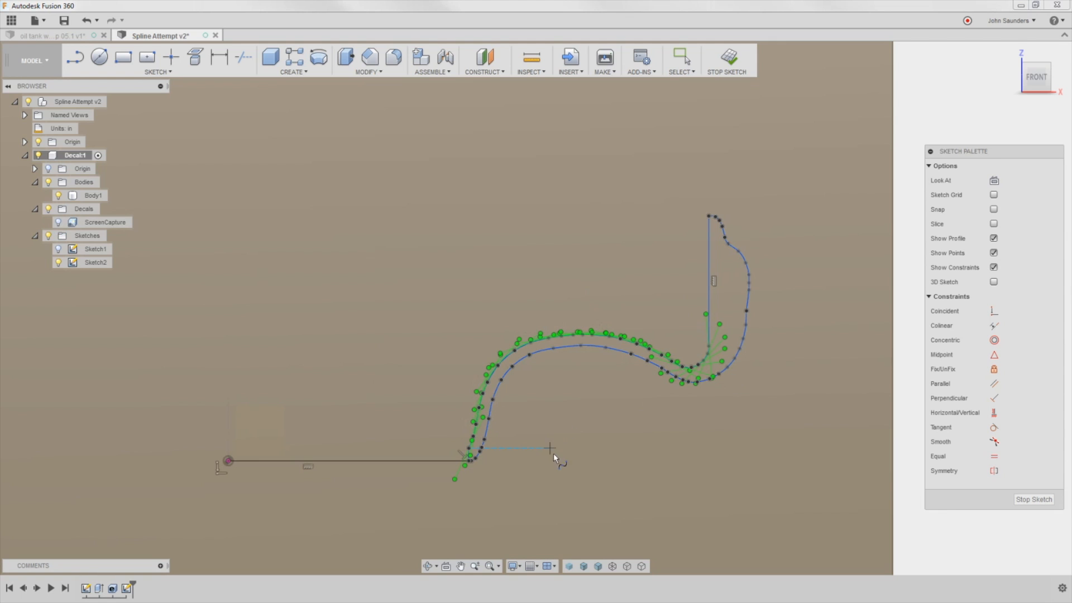
{"action": "scroll", "coordinate": [477, 459], "scroll_direction": "up", "scroll_amount": 2}
{"action": "scroll", "coordinate": [475, 453], "scroll_direction": "up", "scroll_amount": 3}
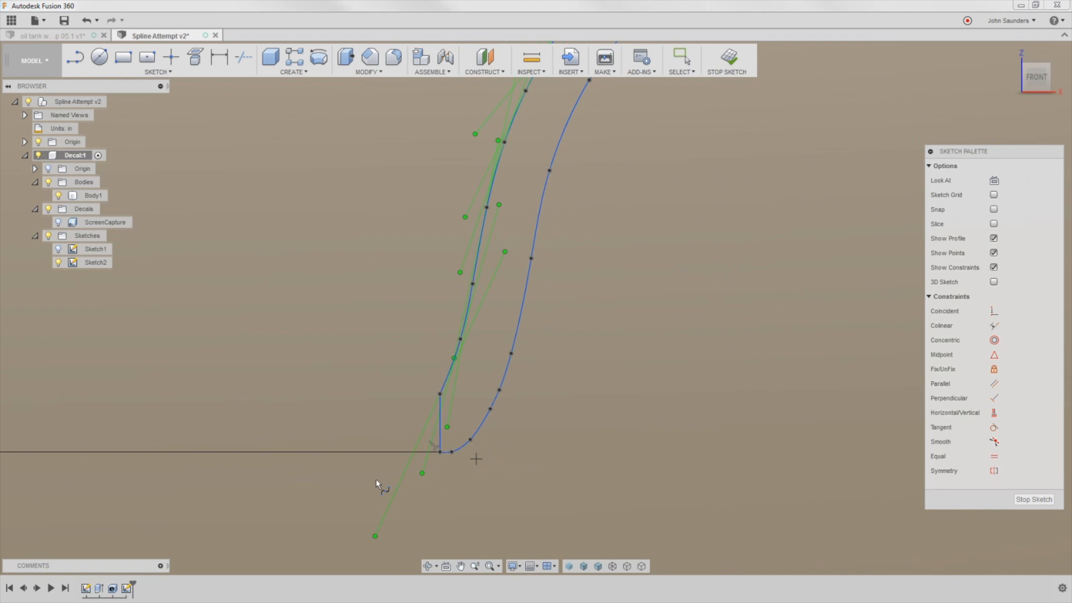
{"action": "key", "text": "Escape"}
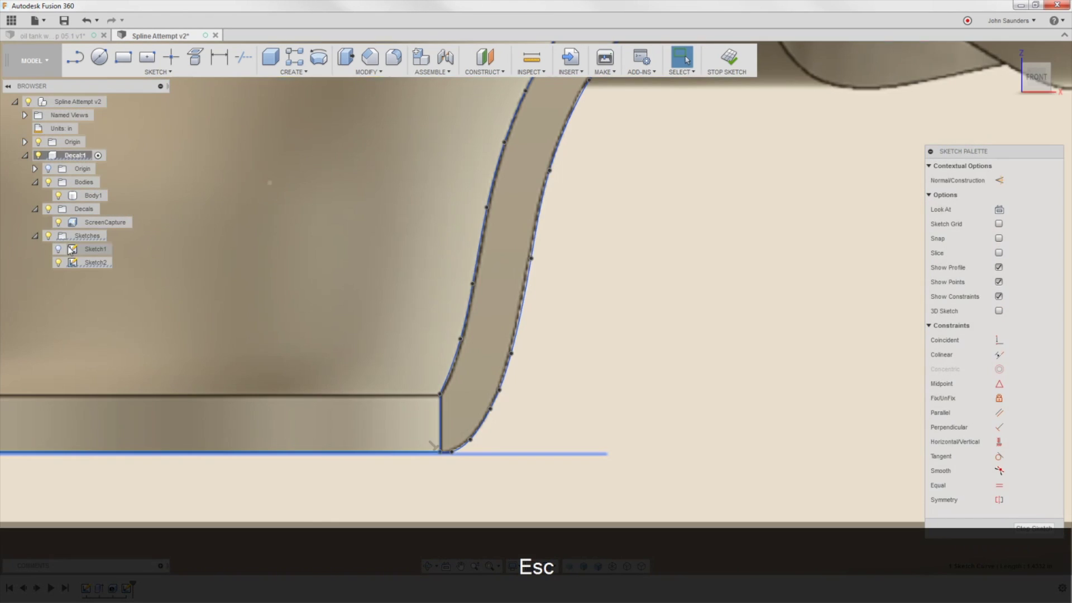
{"action": "left_click", "coordinate": [56, 222]}
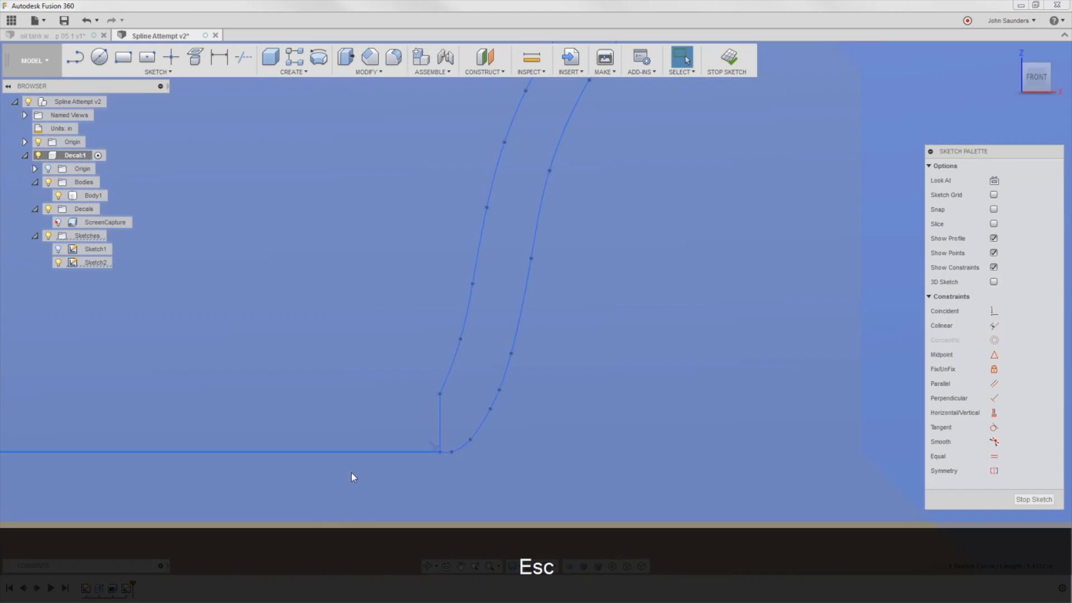
{"action": "scroll", "coordinate": [438, 528], "scroll_direction": "down", "scroll_amount": 2}
{"action": "scroll", "coordinate": [550, 524], "scroll_direction": "down", "scroll_amount": 5}
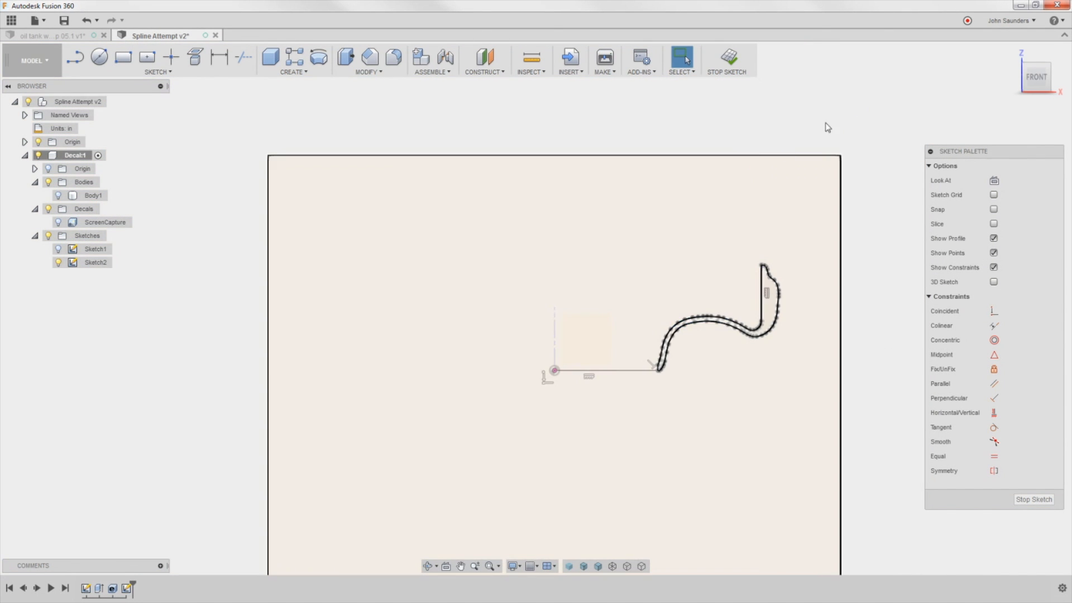
Turn the horizontal base line into construction geometry and clear a stray selection
{"action": "left_click", "coordinate": [636, 372]}
{"action": "key", "text": "x"}
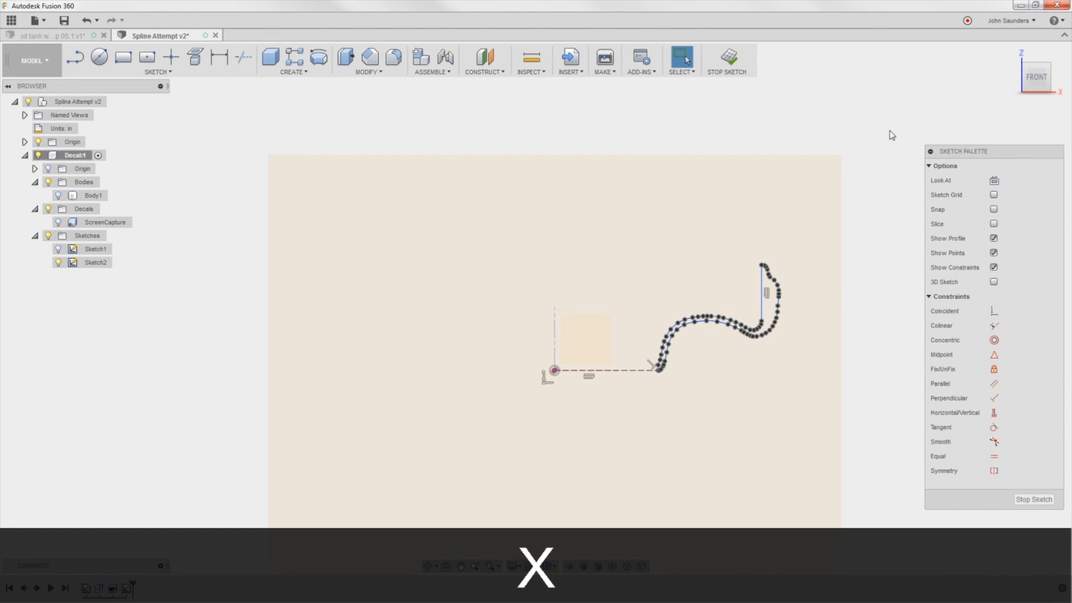
{"action": "scroll", "coordinate": [720, 209], "scroll_direction": "up", "scroll_amount": 3}
{"action": "left_click", "coordinate": [586, 312]}
{"action": "left_click", "coordinate": [837, 257]}
Search 'rev' in the command search and start a Revolve on the traced profile
{"action": "key", "text": "s"}
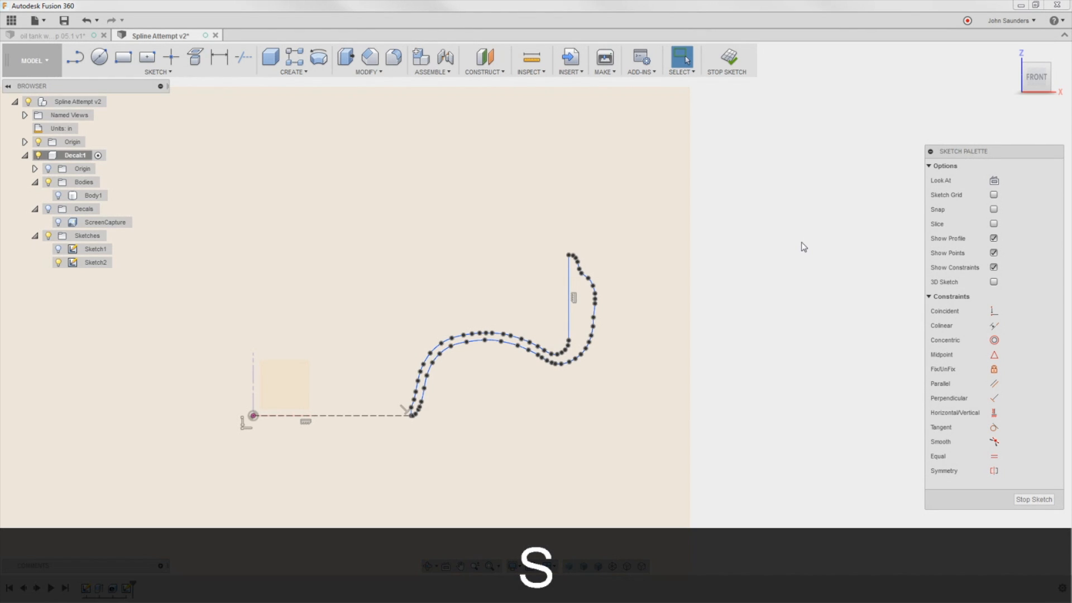
{"action": "left_click_drag", "start_coordinate": [808, 253], "coordinate": [759, 263]}
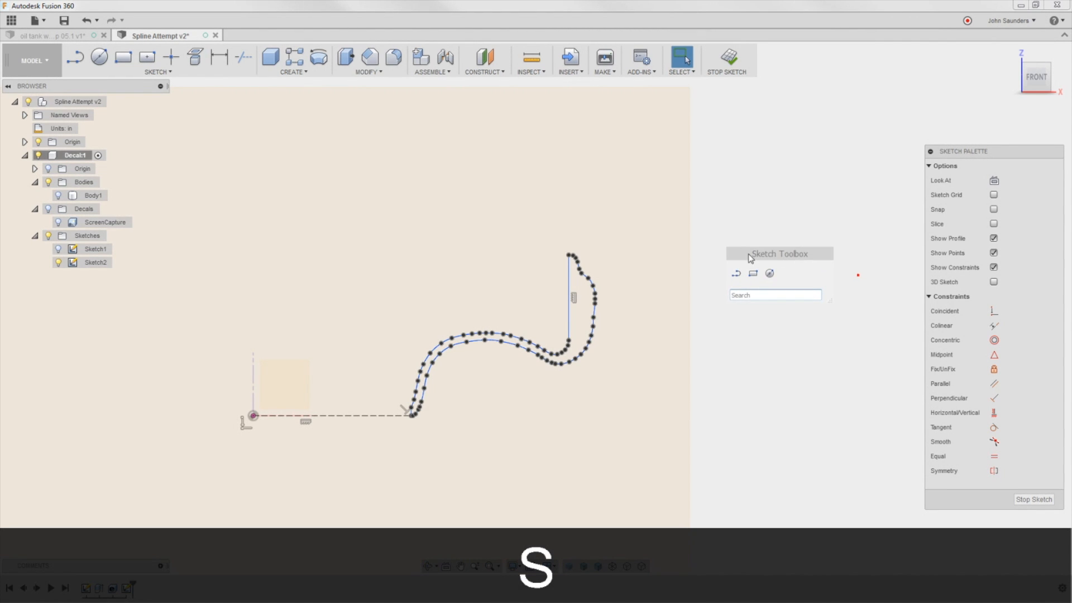
{"action": "type", "text": "rev"}
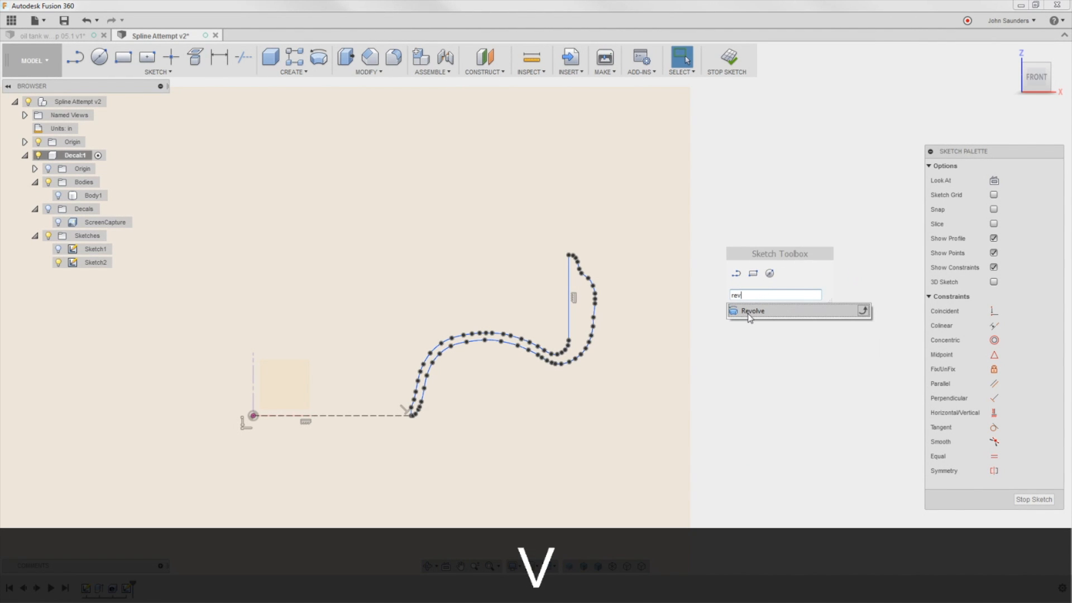
{"action": "left_click", "coordinate": [751, 311]}
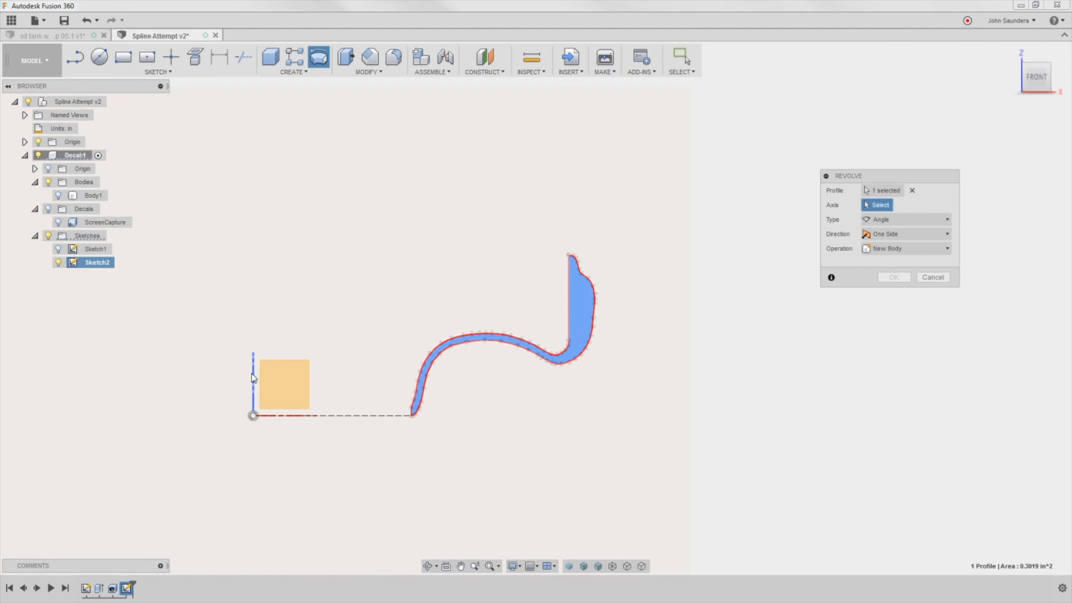
Revolve the profile 360° about the vertical line and compare with the original oil tank model
{"action": "left_click", "coordinate": [253, 378]}
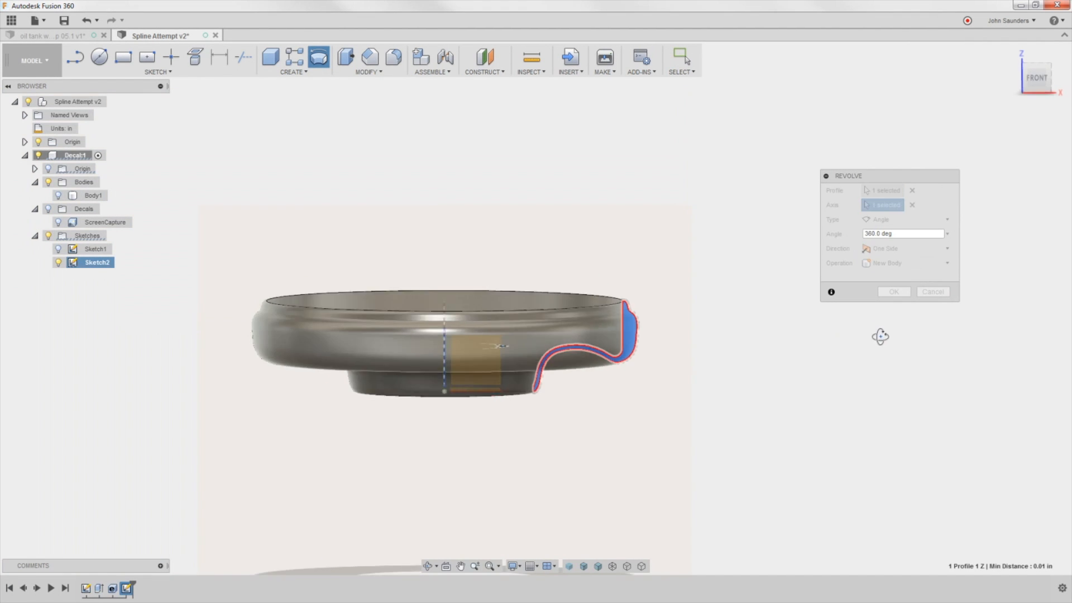
{"action": "middle_click_drag", "start_coordinate": [880, 338], "coordinate": [886, 348], "text": "shift"}
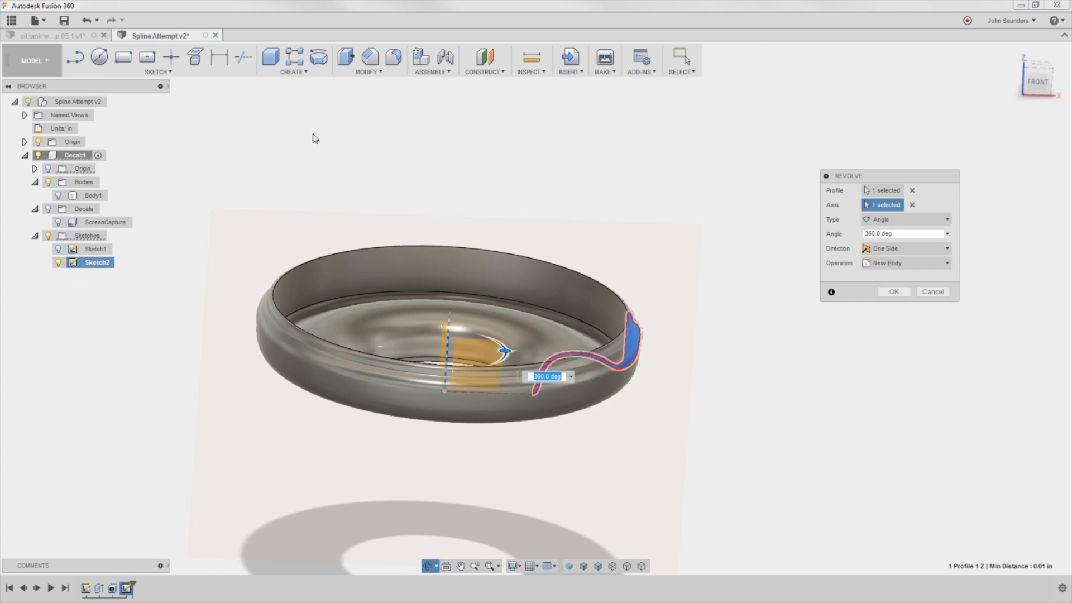
{"action": "left_click", "coordinate": [73, 35]}
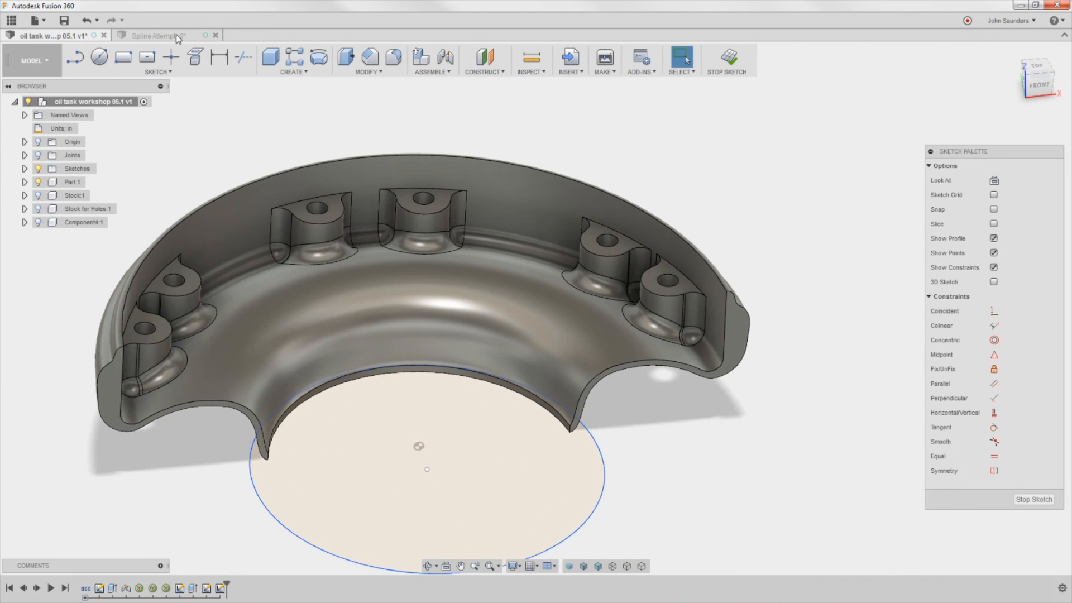
{"action": "left_click", "coordinate": [175, 34]}
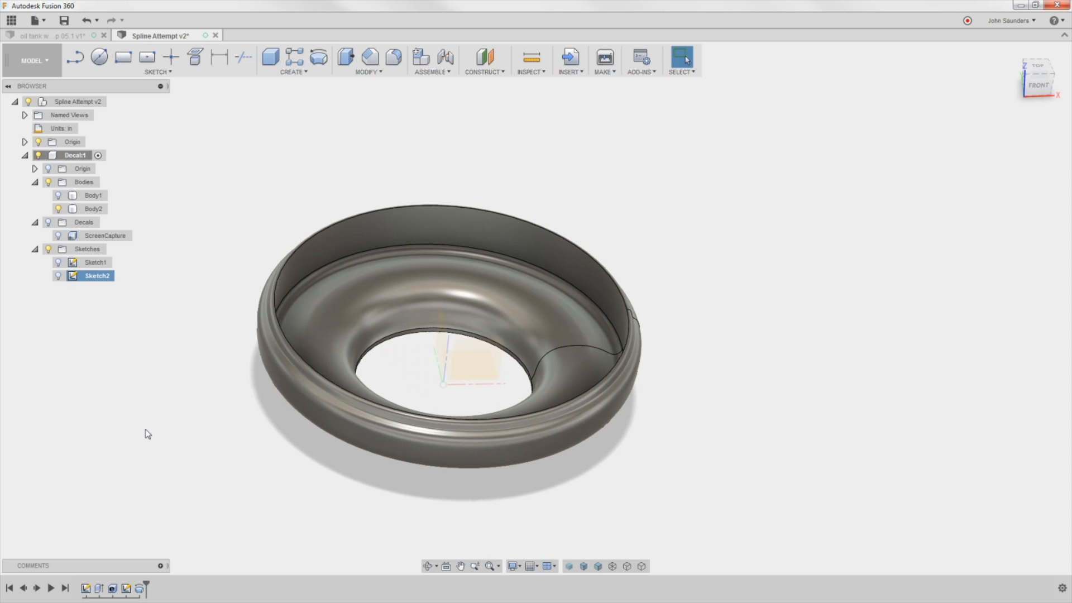
Edit the Revolve feature to a 180° angle so the shell becomes a half ring
{"action": "right_click", "coordinate": [139, 589]}
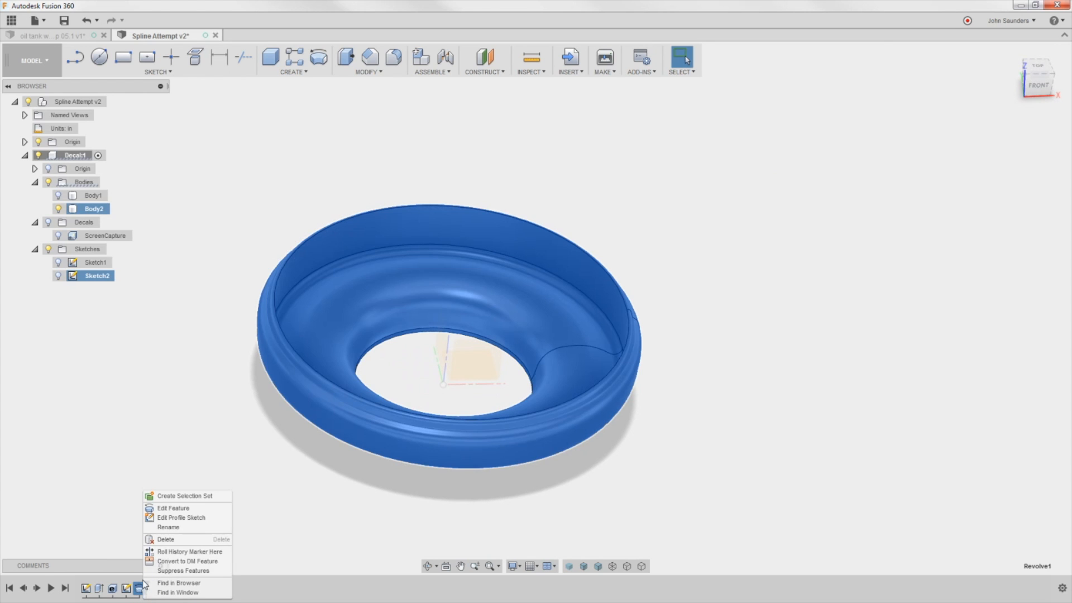
{"action": "left_click", "coordinate": [171, 508]}
{"action": "left_click", "coordinate": [903, 233]}
{"action": "type", "text": "180"}
{"action": "left_click", "coordinate": [882, 291]}
{"action": "mouse_move", "coordinate": [510, 225]}
{"action": "middle_mouse_down", "text": "shift"}
{"action": "mouse_move", "coordinate": [634, 223]}
{"action": "mouse_move", "coordinate": [694, 281]}
{"action": "middle_mouse_up", "text": "shift"}
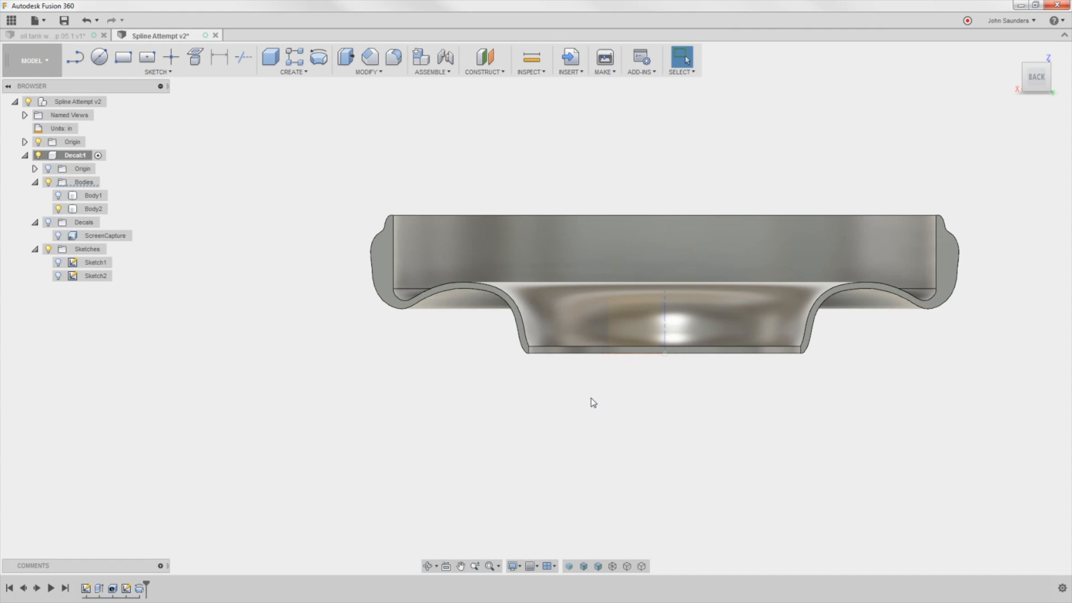
{"action": "mouse_move", "coordinate": [710, 409]}
{"action": "middle_mouse_down"}
{"action": "mouse_move", "coordinate": [595, 419]}
{"action": "mouse_move", "coordinate": [589, 454]}
{"action": "middle_mouse_up"}
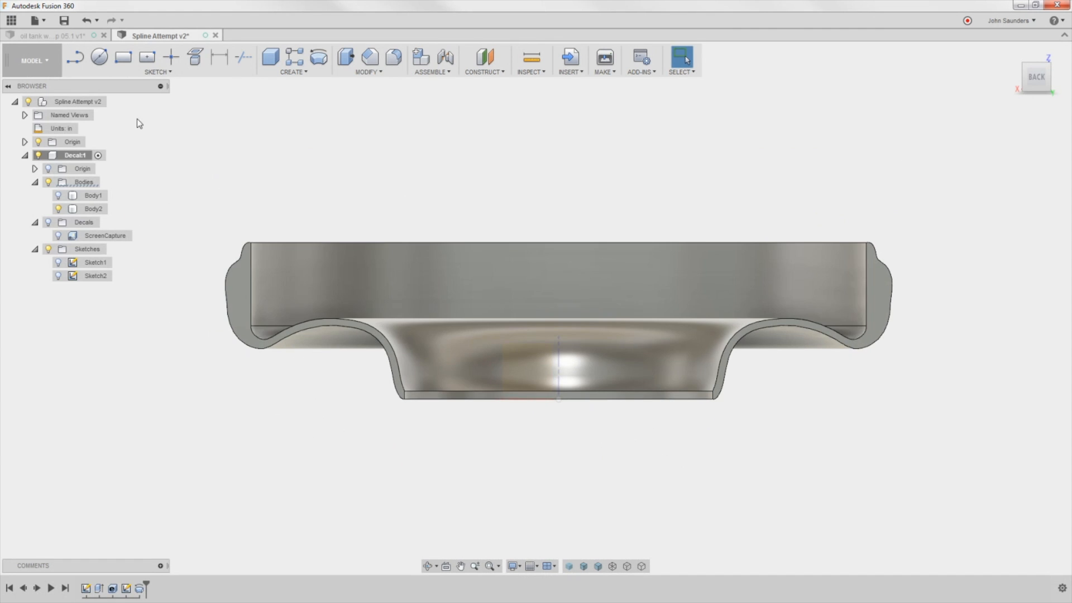
{"action": "left_click", "coordinate": [70, 35]}
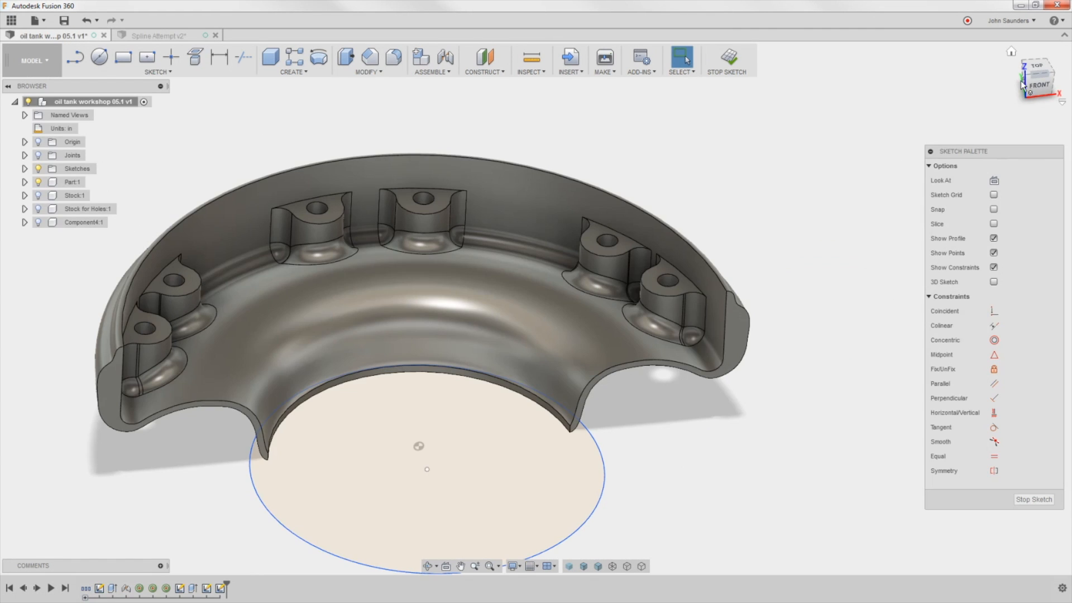
{"action": "left_click", "coordinate": [1023, 84]}
{"action": "left_click", "coordinate": [146, 36]}
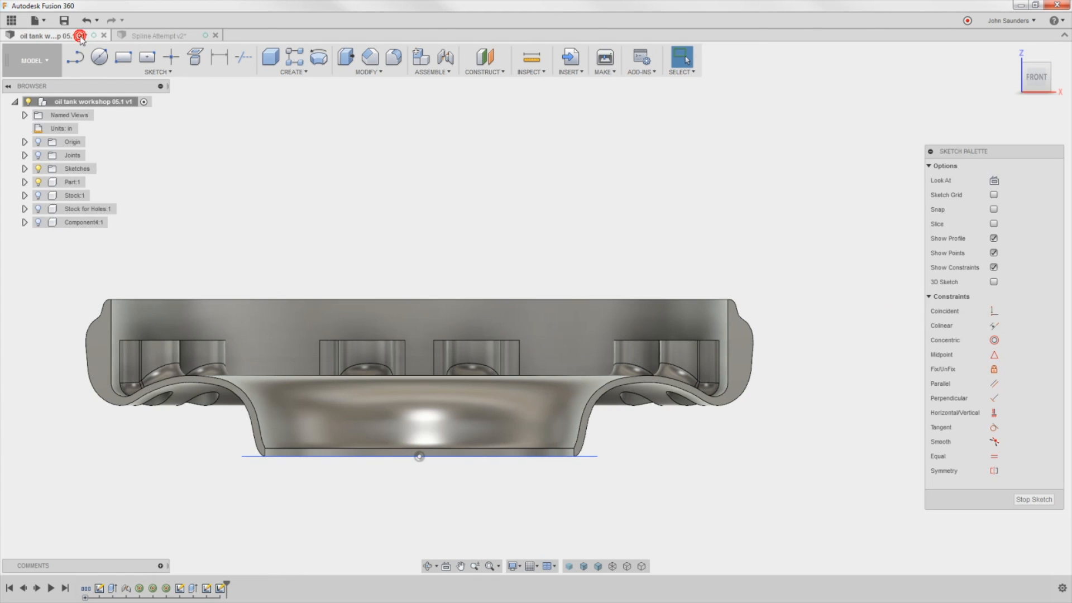
{"action": "left_click", "coordinate": [138, 35]}
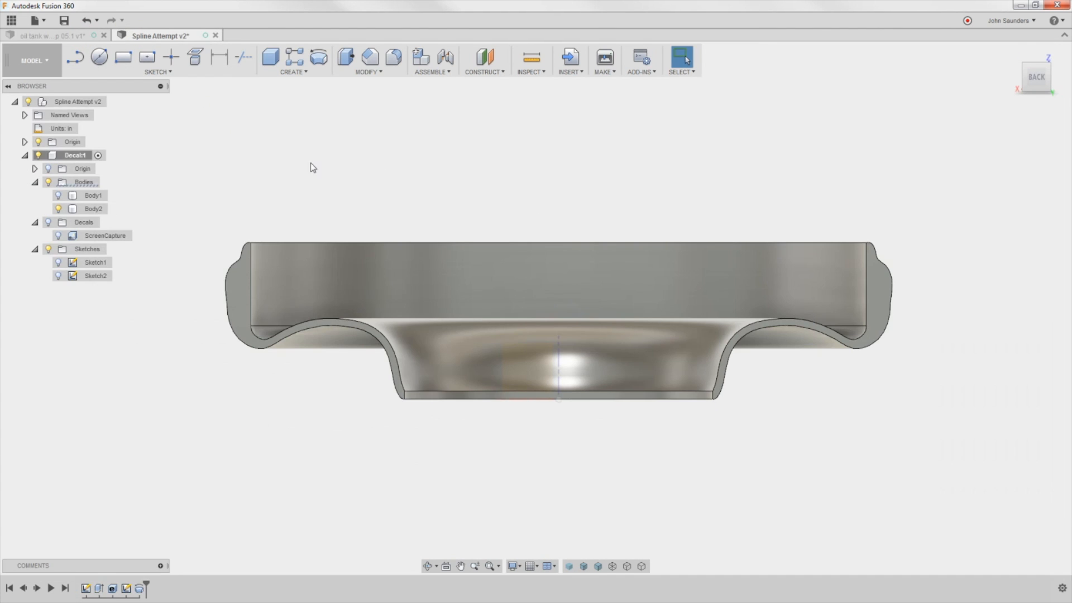